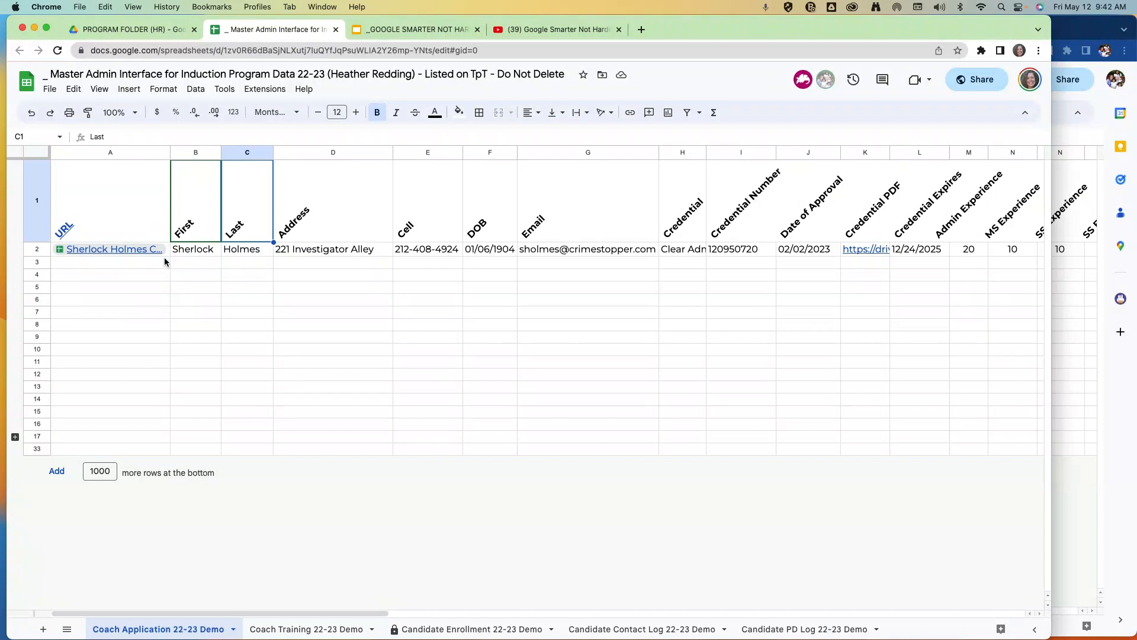
- Expand the collapsed rows below row 17, copy the file link of the coach application in A18, and collapse the rows again
click(165, 254)
click(149, 154)
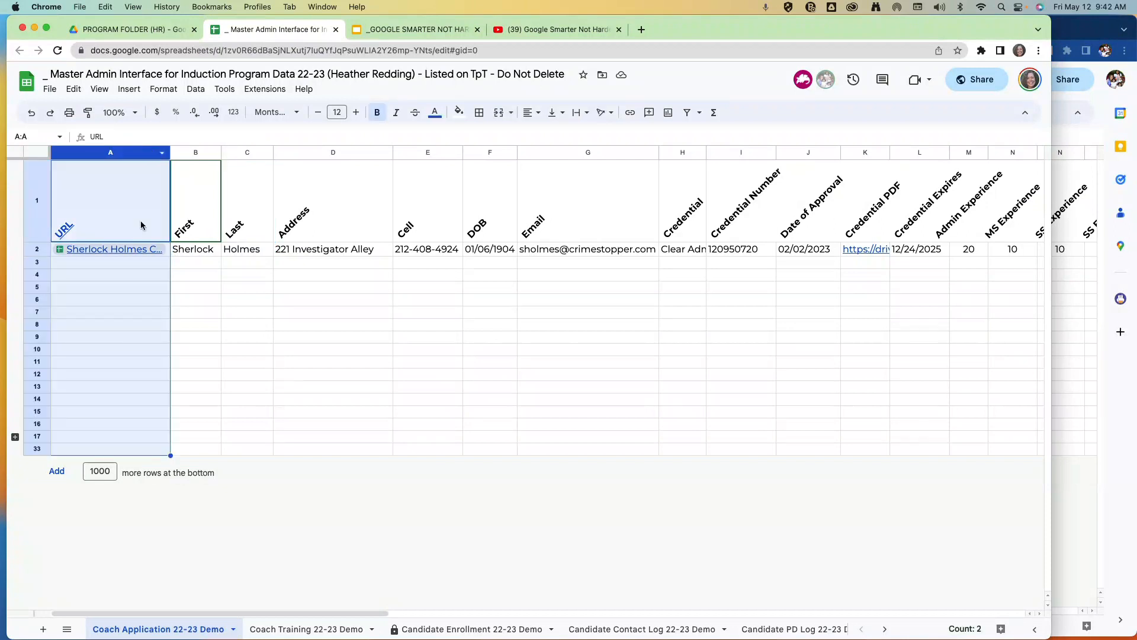
click(14, 438)
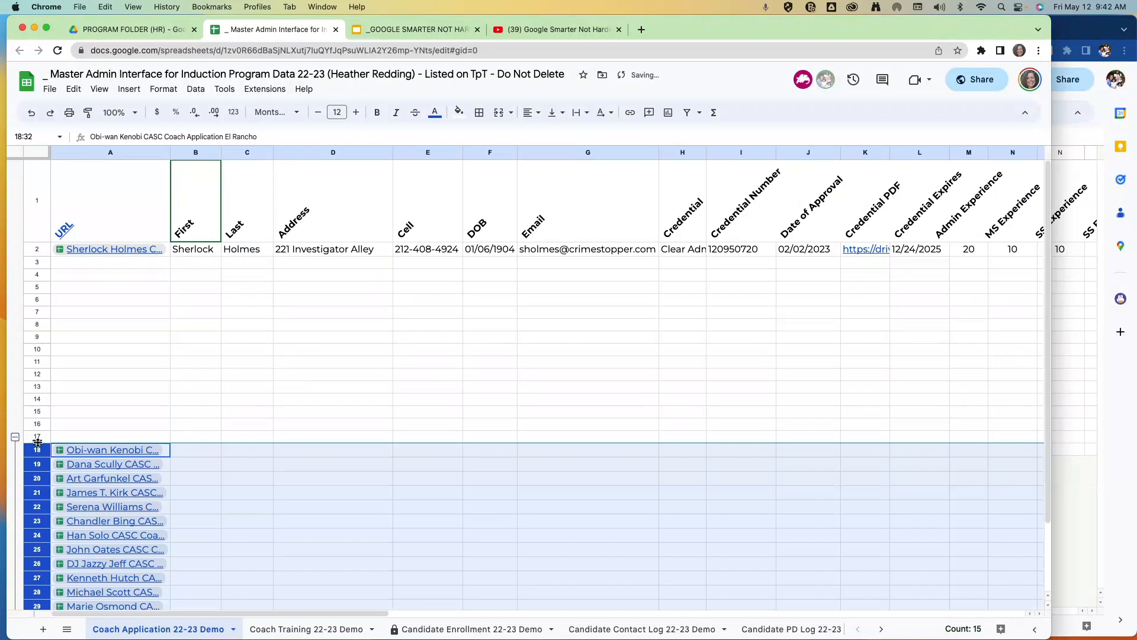
click(90, 451)
click(240, 474)
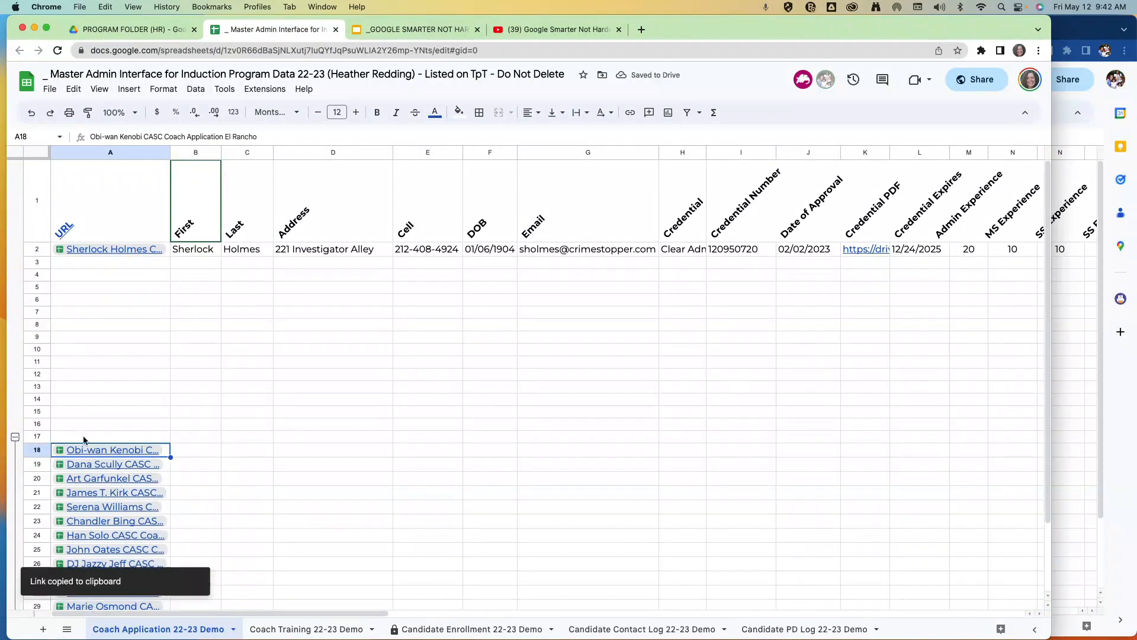
click(14, 438)
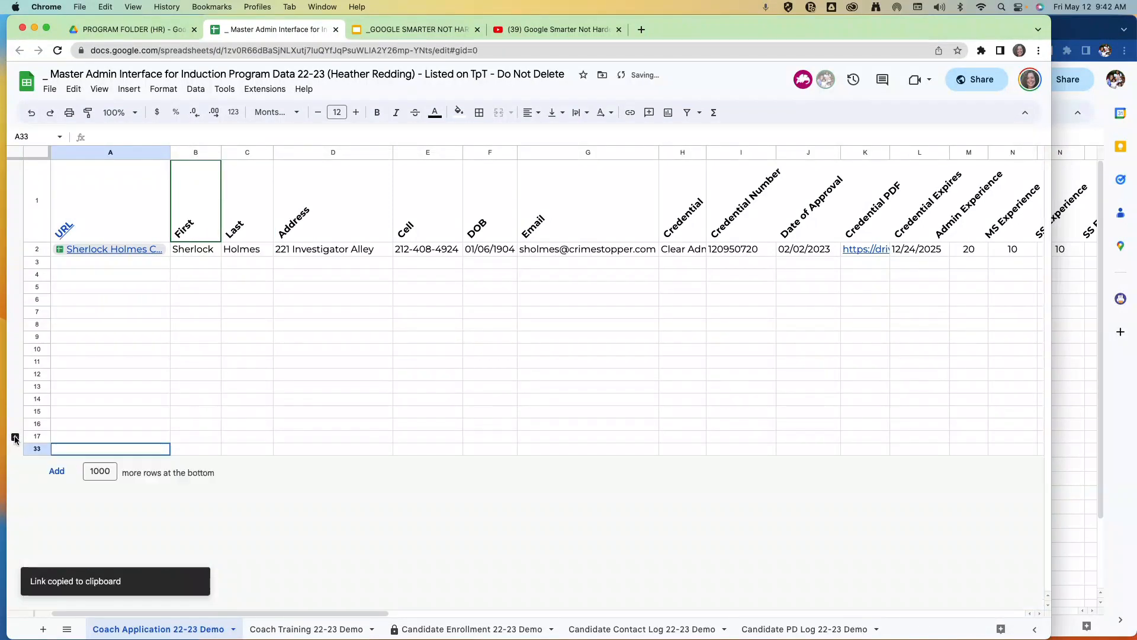
- Paste the copied application link into A3 and convert the URL to a file chip
double_click(102, 262)
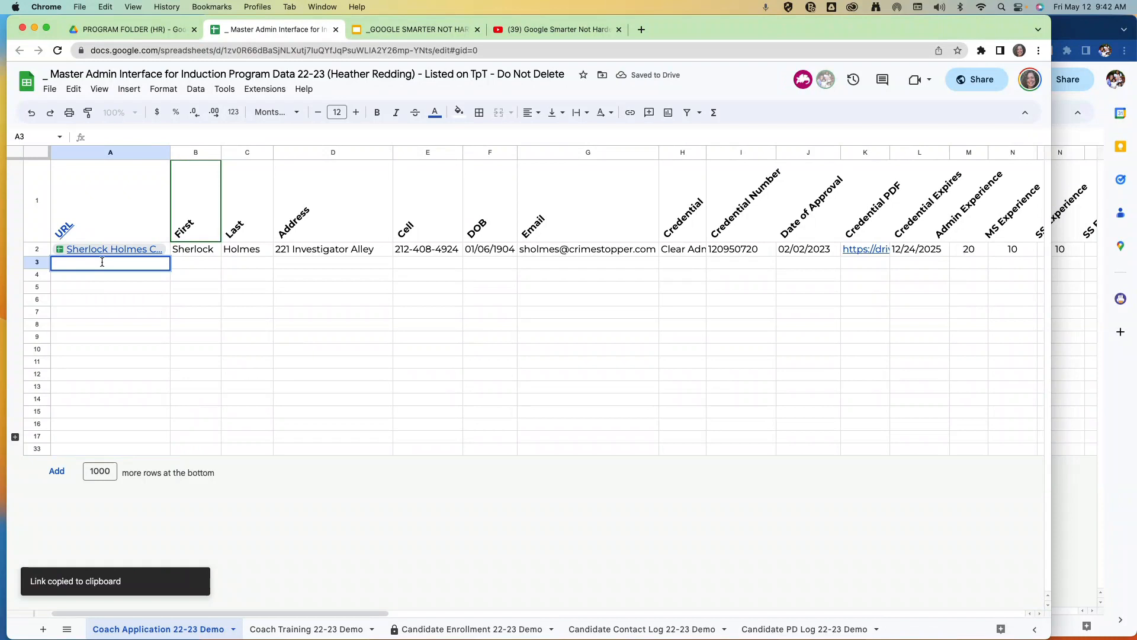
key(cmd+v)
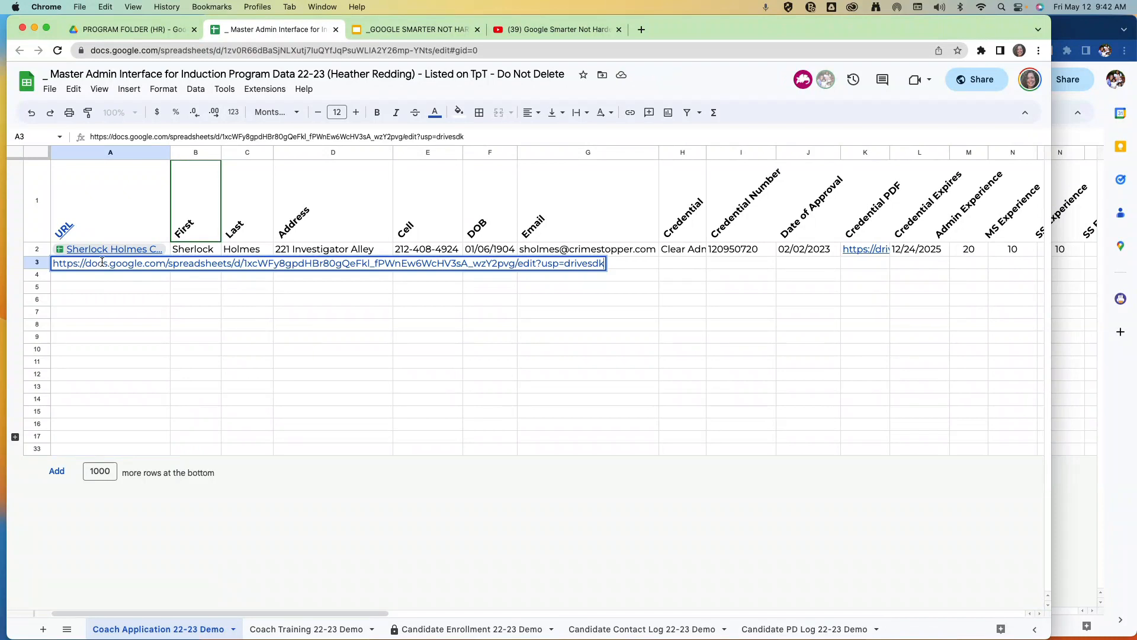
key(Return)
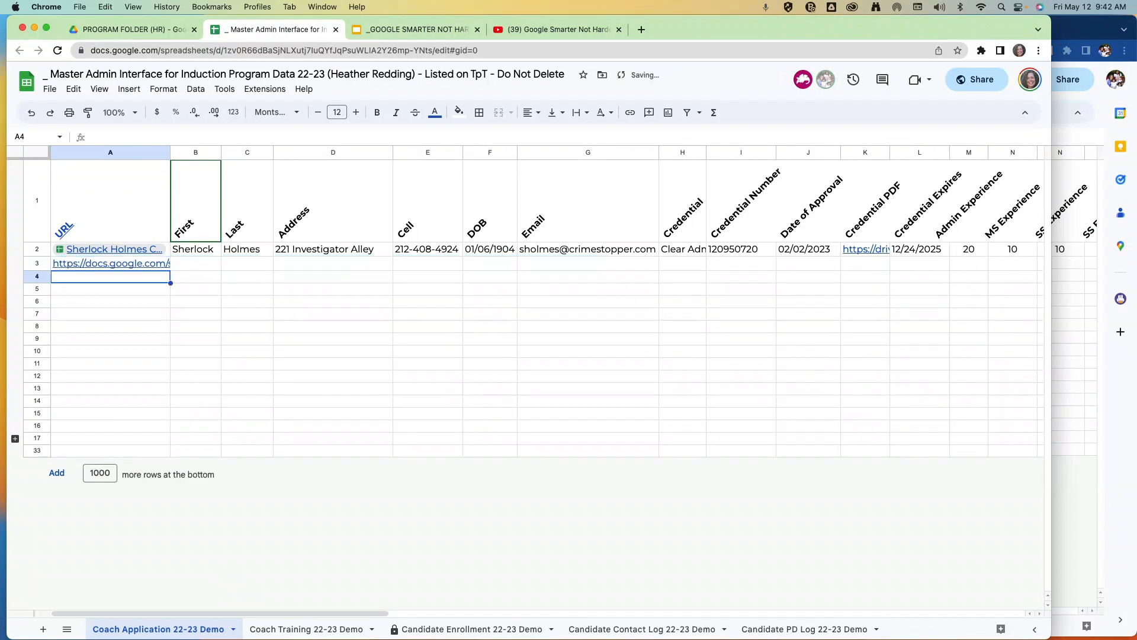
click(146, 266)
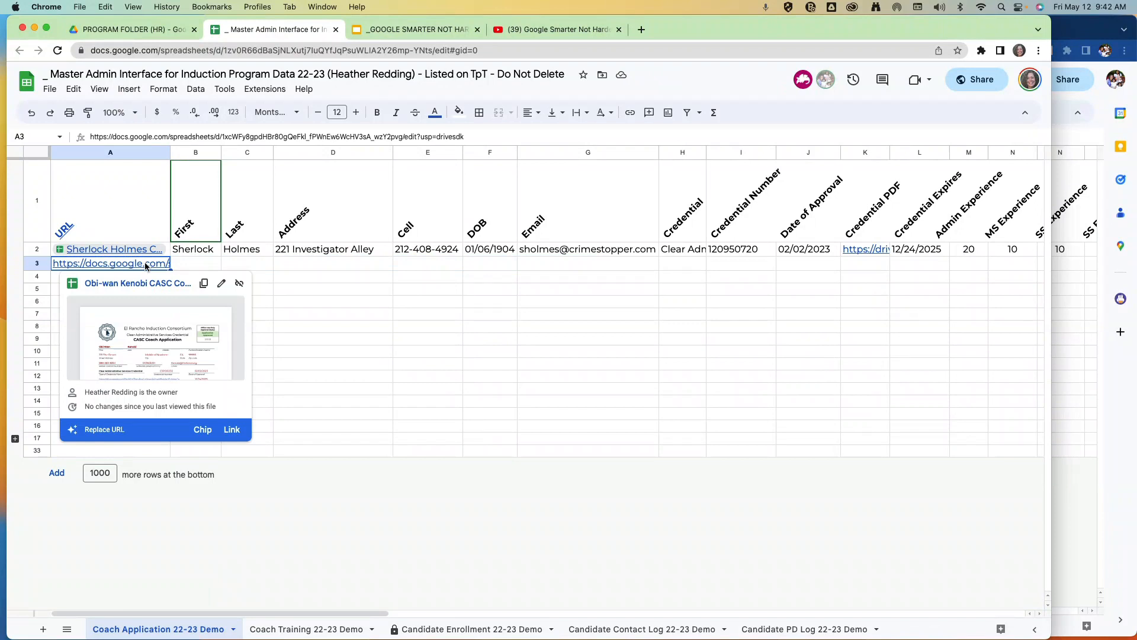
click(202, 430)
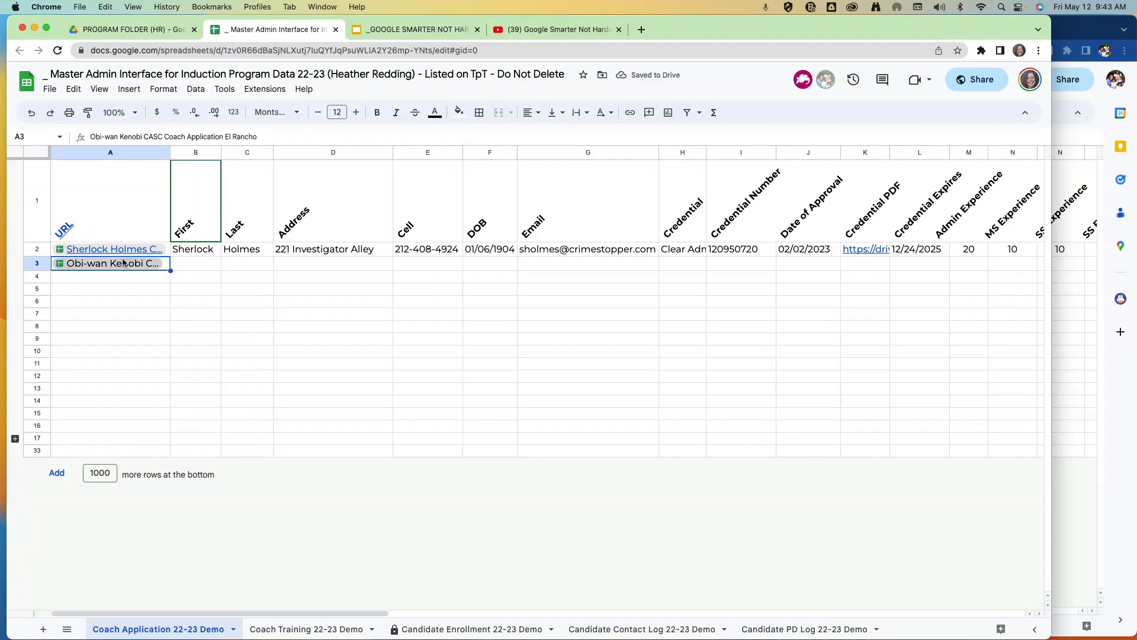
- Review the column headings First, Last, Address, Cell, DOB and Email on the Coach Application 22-23 Demo sheet
drag(198, 204, 223, 290)
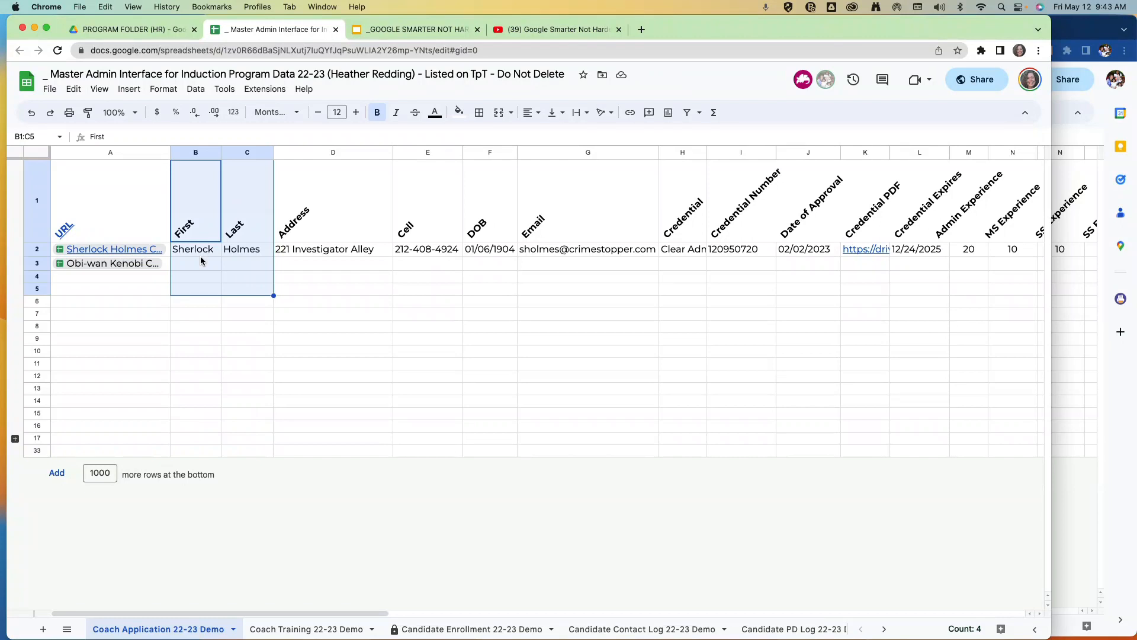
click(197, 229)
click(240, 226)
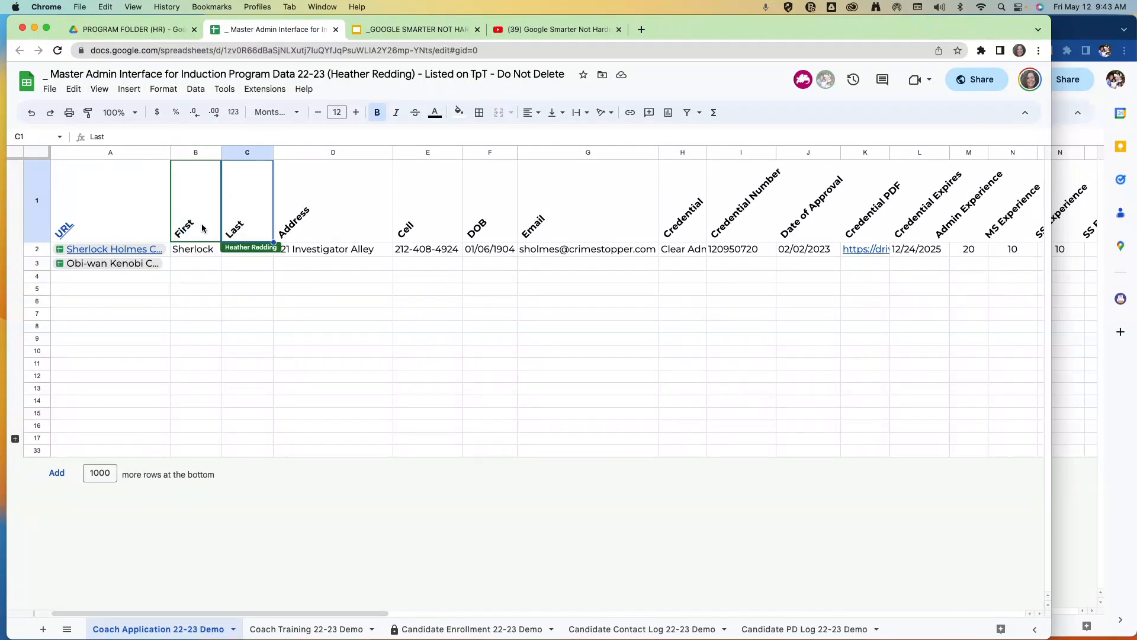
click(205, 228)
click(239, 230)
click(310, 231)
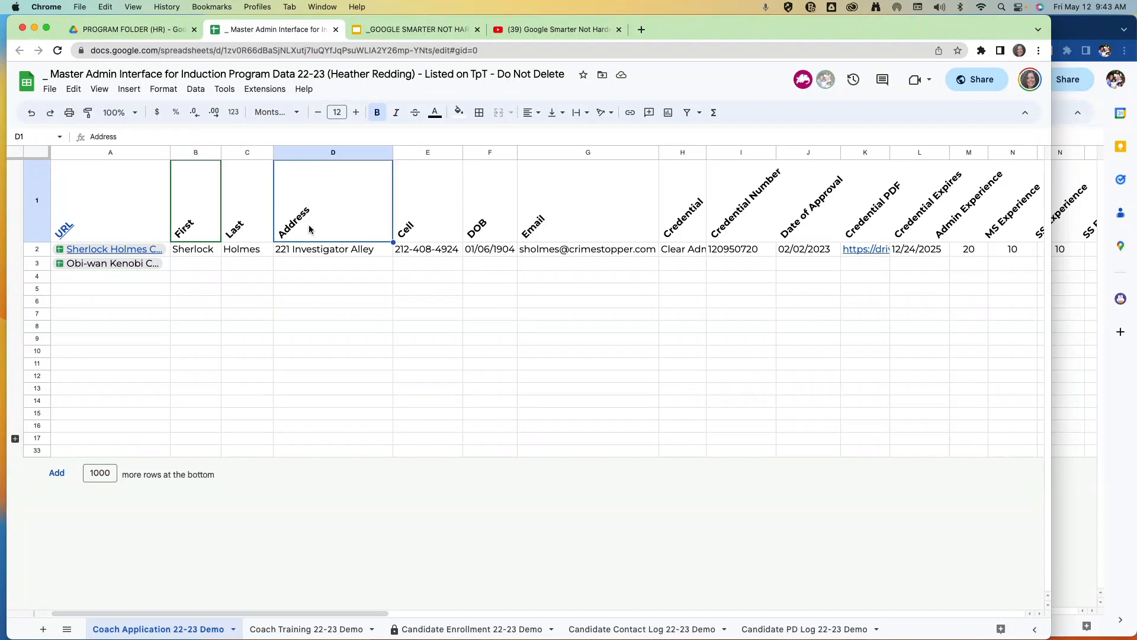
click(417, 236)
click(493, 237)
click(562, 238)
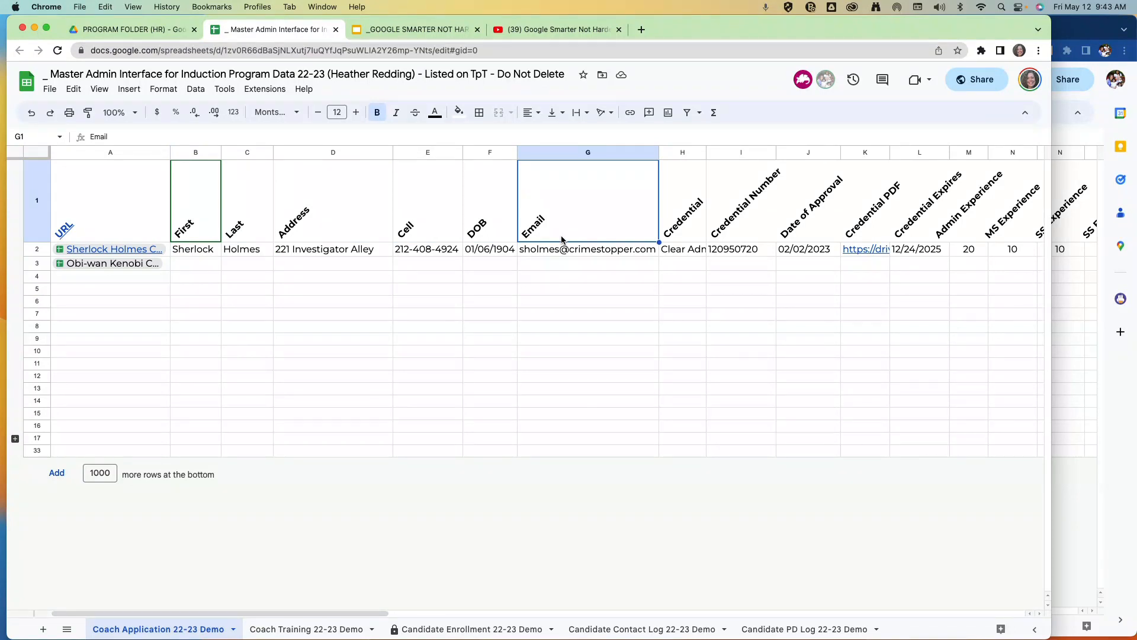
- Display the formula in B2 and zoom the browser page in by two levels to enlarge the spreadsheet
click(211, 251)
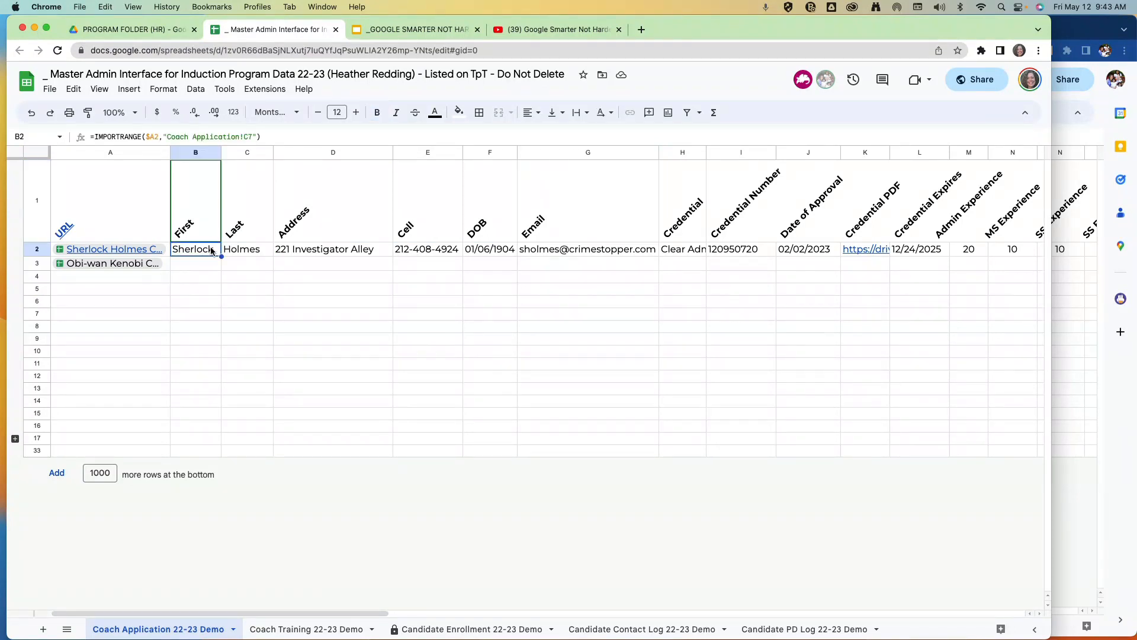
double_click(213, 250)
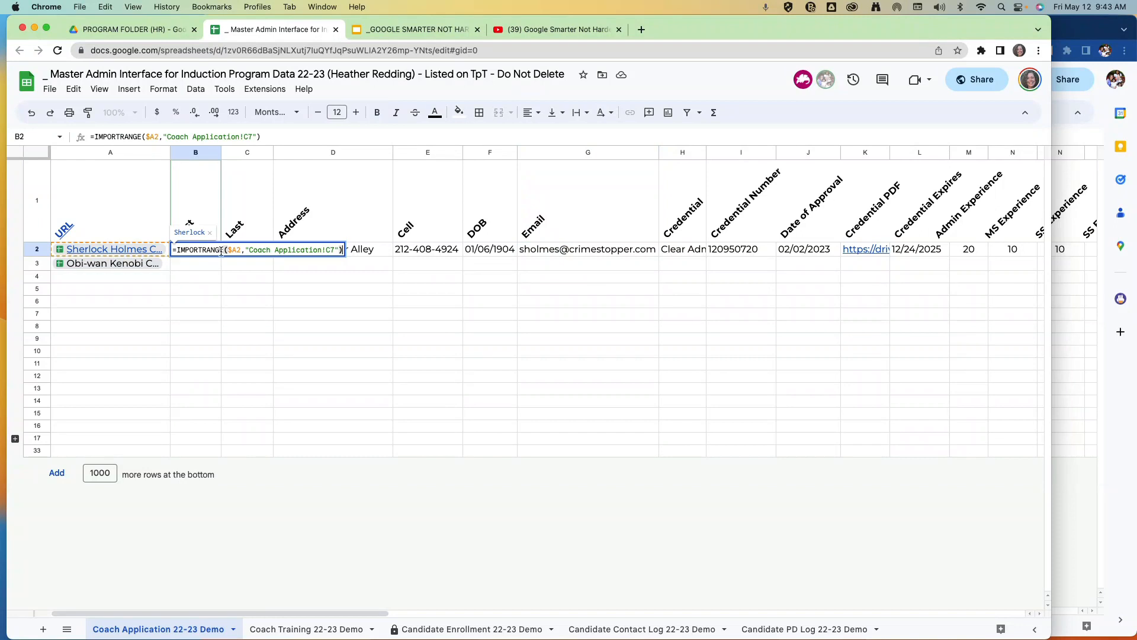
key(alt+super+equal)
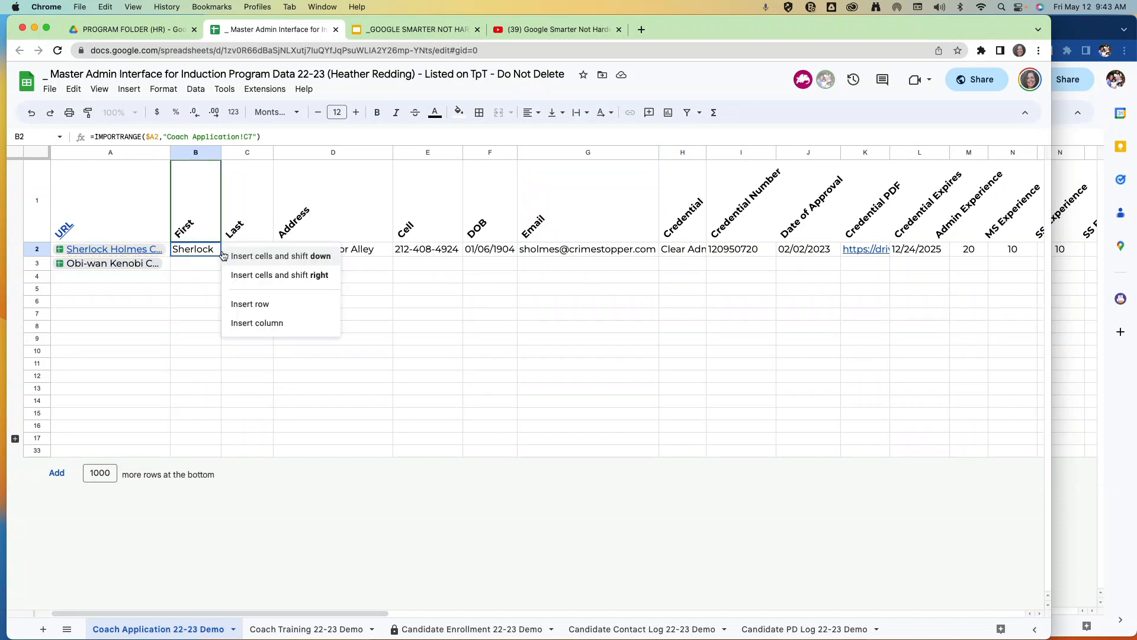
click(213, 234)
click(247, 233)
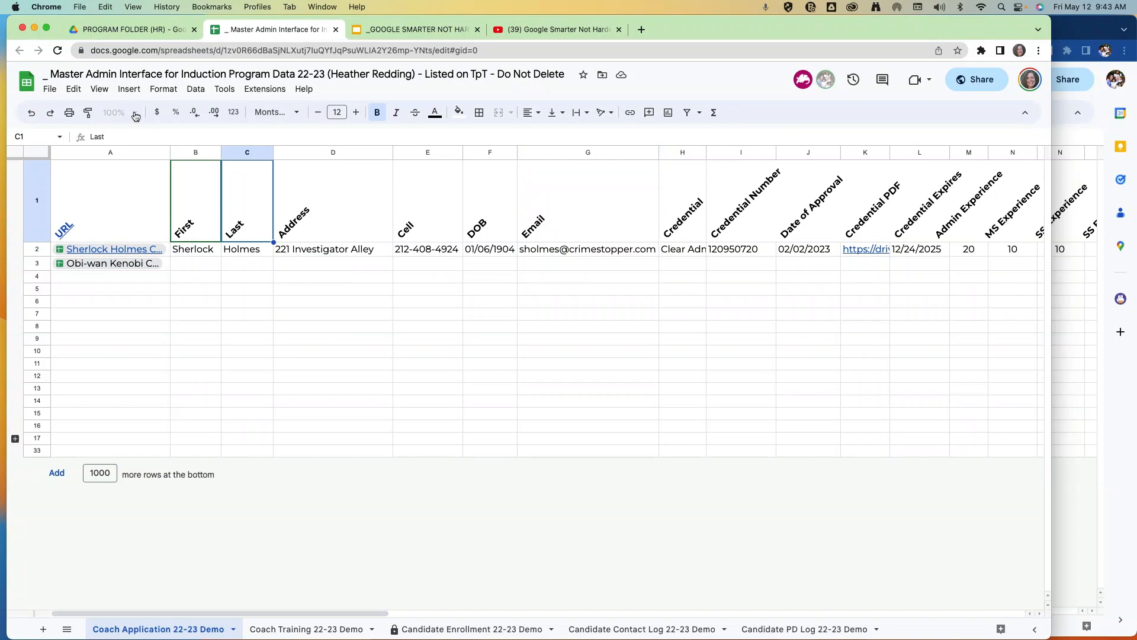
click(213, 198)
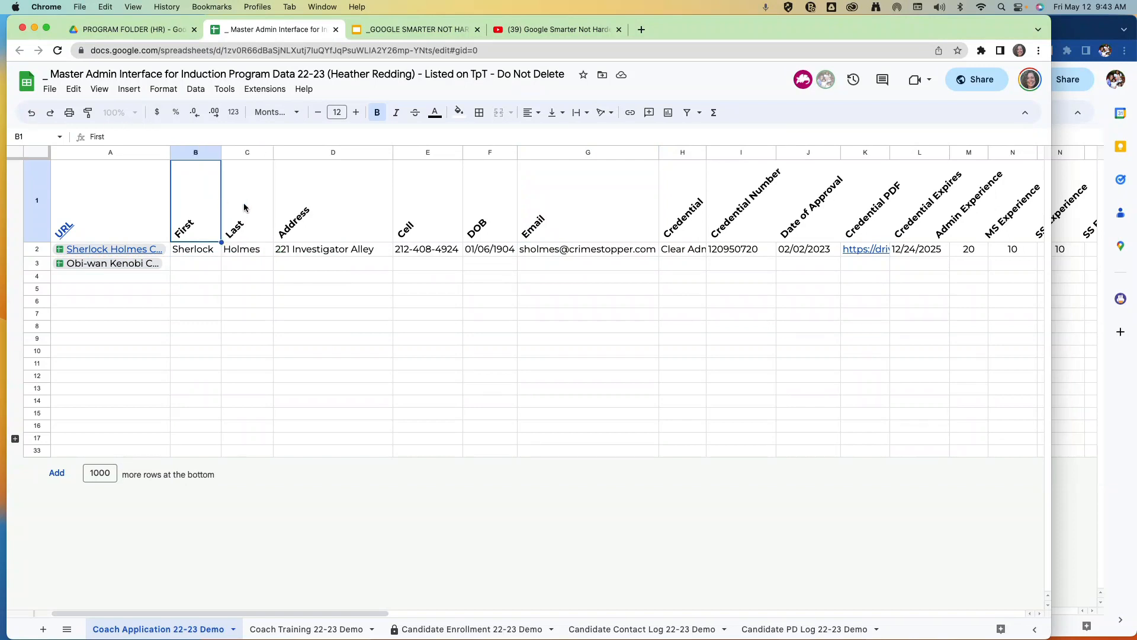
click(134, 7)
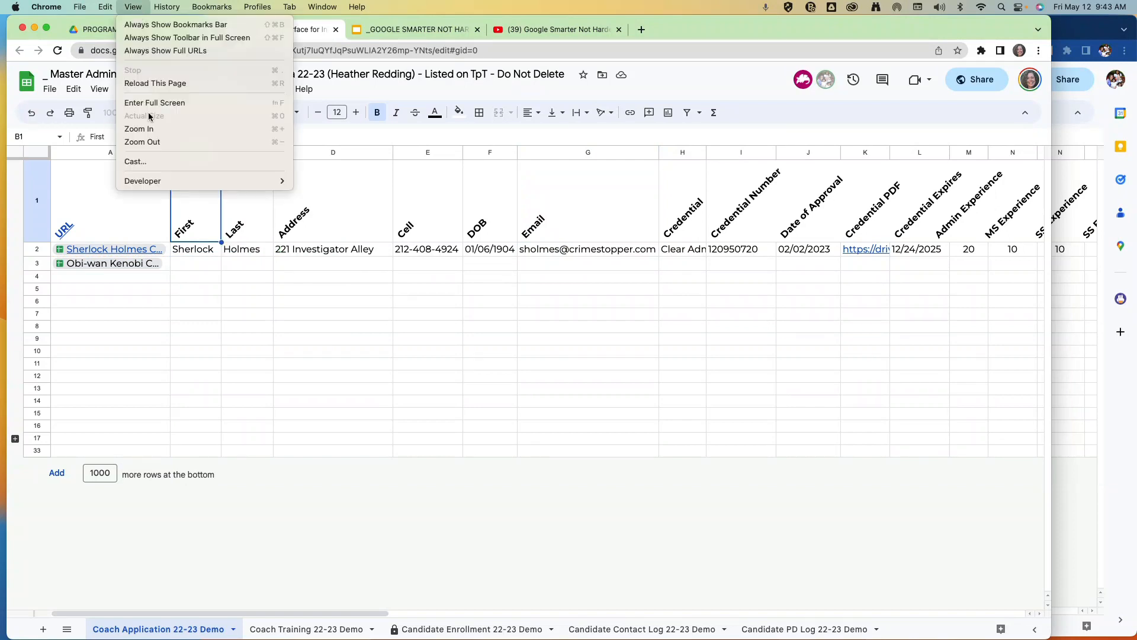
click(152, 126)
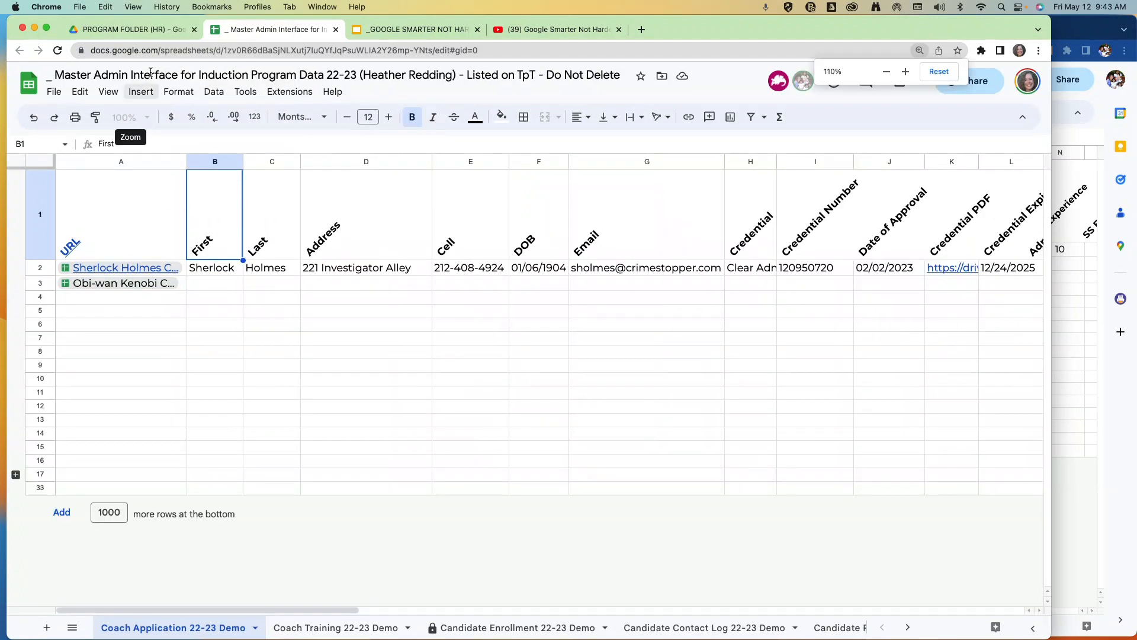
key(super+alt+equal)
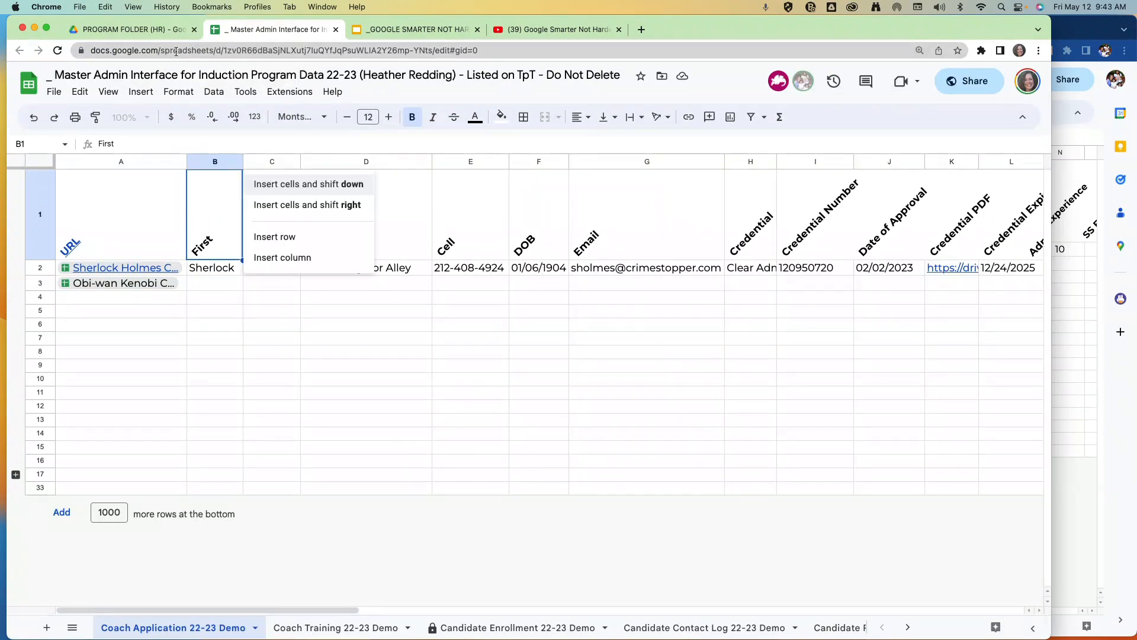
click(132, 6)
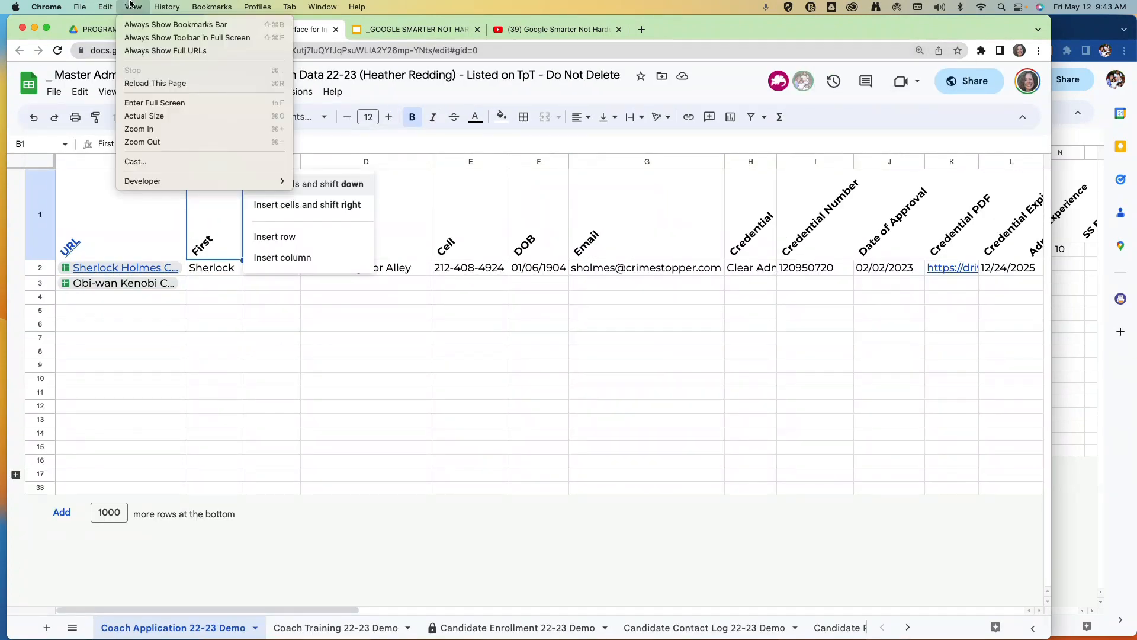
click(168, 128)
- Examine the IMPORTRANGE formula in B2 part by part: the link reference, the sheet name, the exclamation mark and the cell reference
click(241, 314)
click(260, 300)
double_click(260, 300)
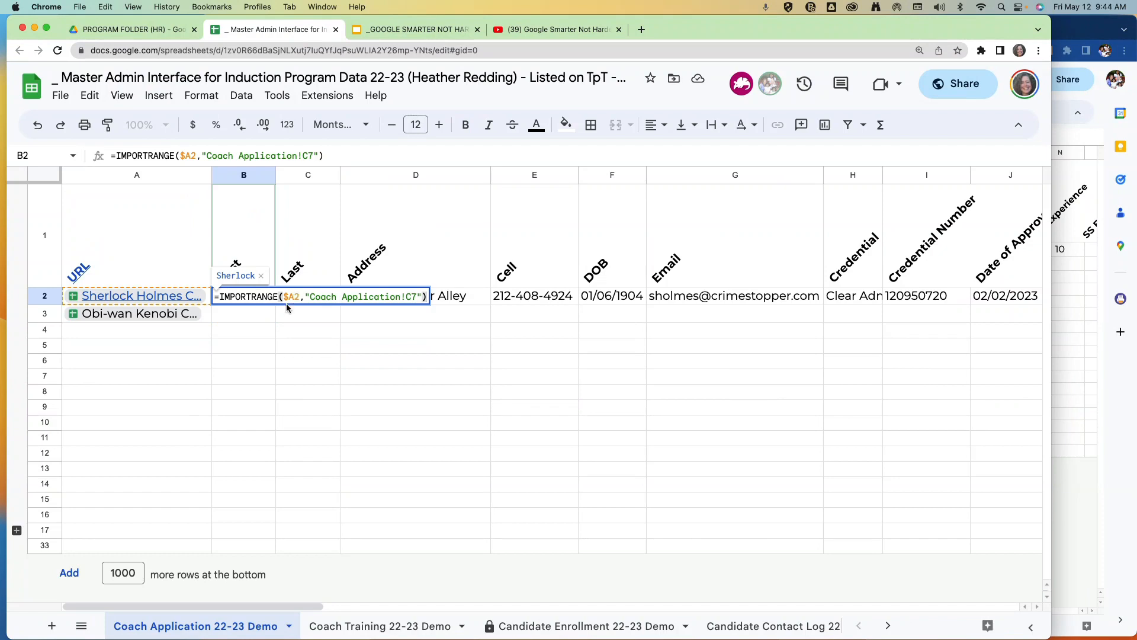
click(287, 298)
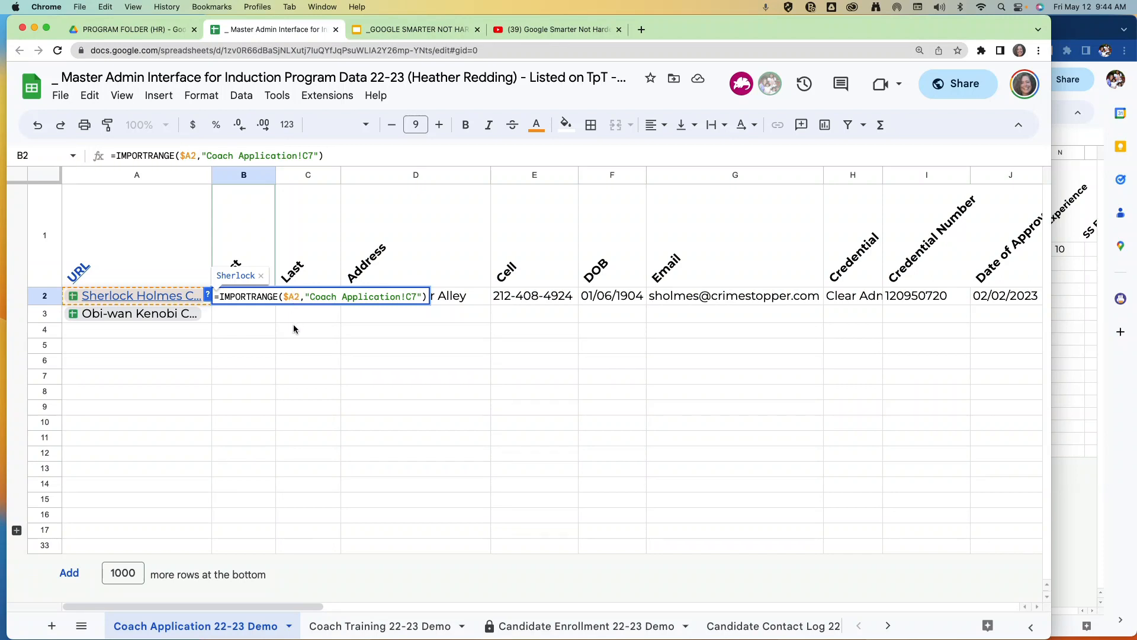
click(309, 296)
drag(309, 296, 400, 298)
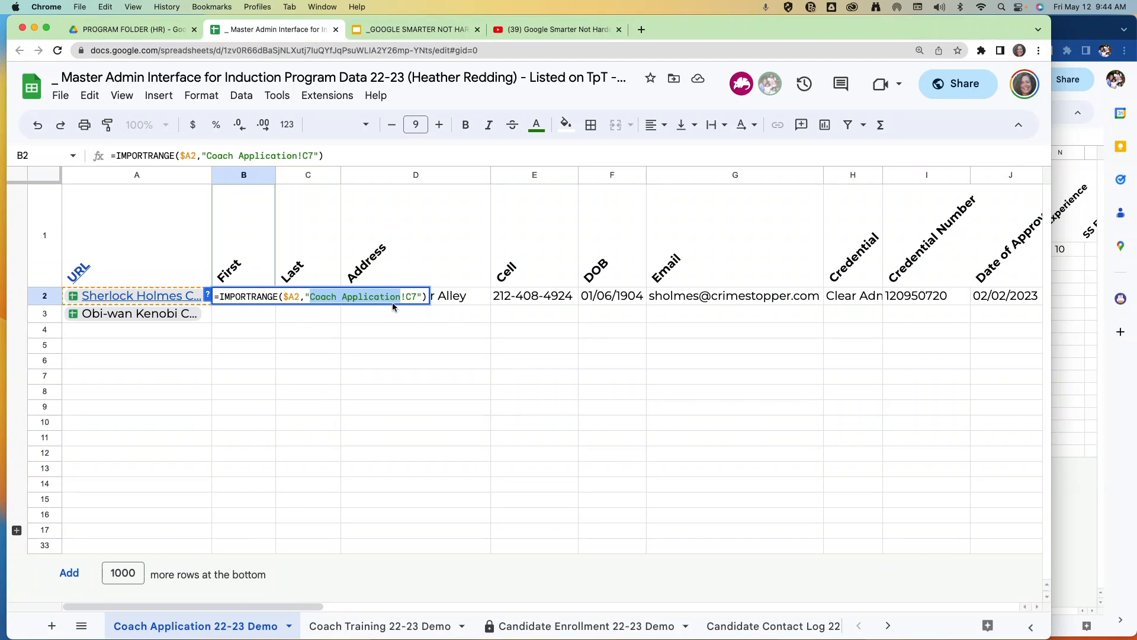
drag(406, 298, 400, 298)
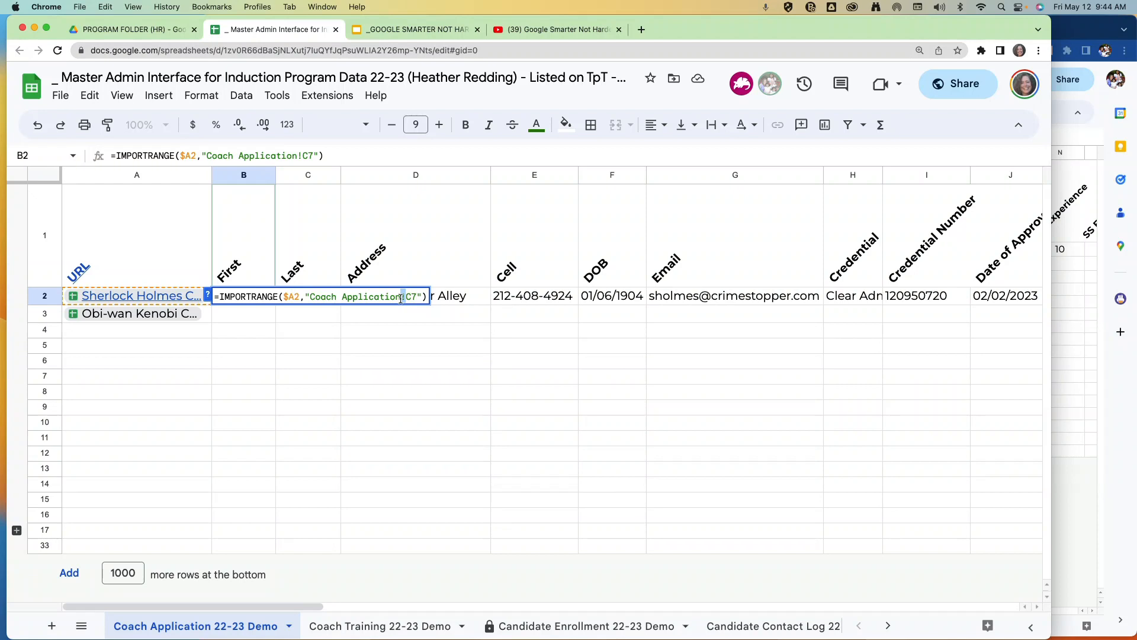
drag(416, 299, 407, 299)
click(425, 297)
key(Return)
- Compare the IMPORTRANGE formulas in B2, C2, D2 and E2, and check the linked source file in A2
click(263, 296)
click(287, 298)
click(249, 297)
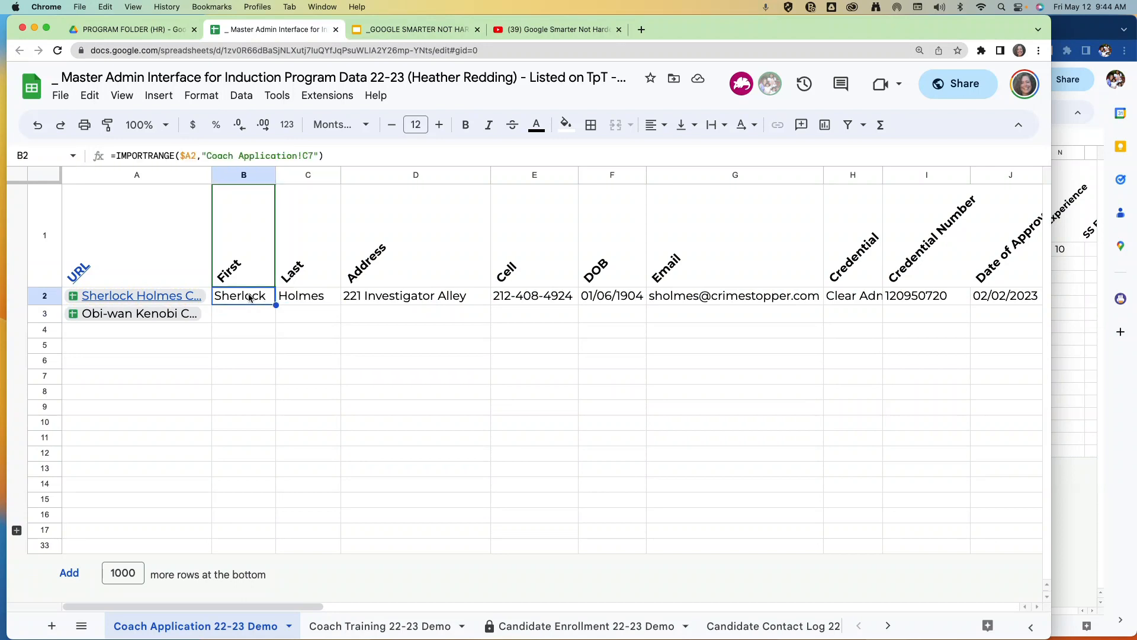
click(289, 300)
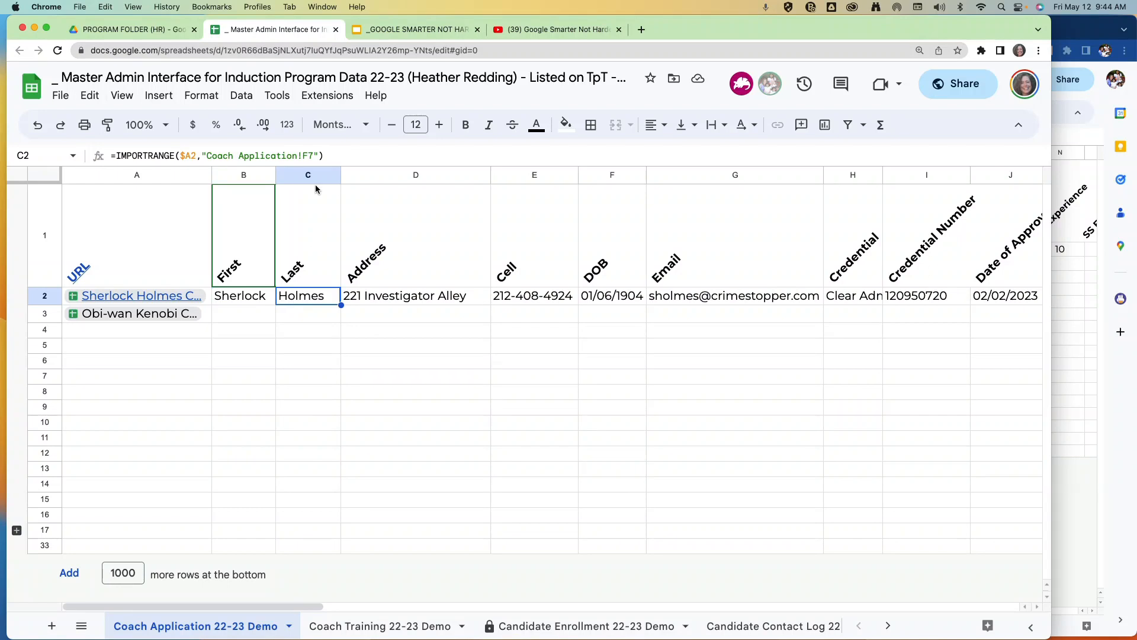
click(383, 303)
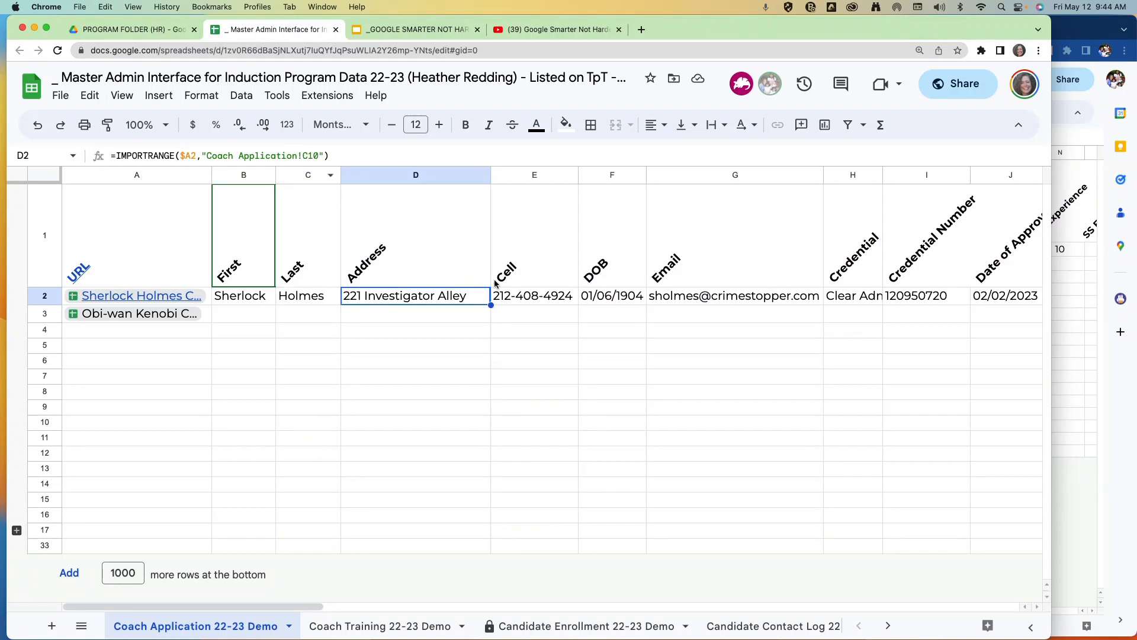
click(534, 300)
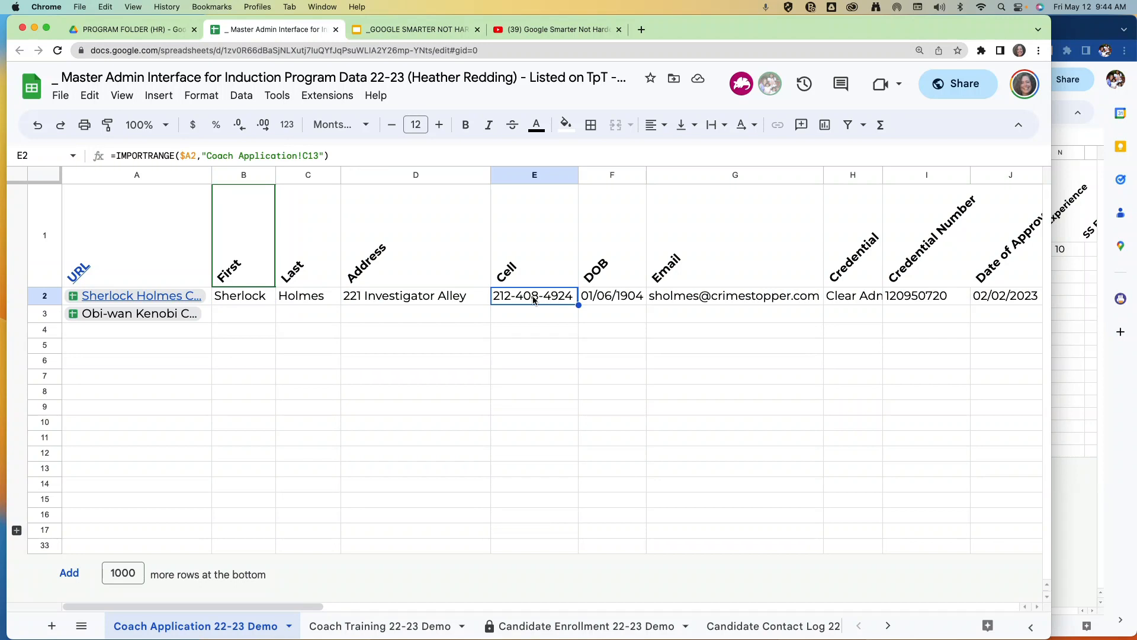
click(169, 299)
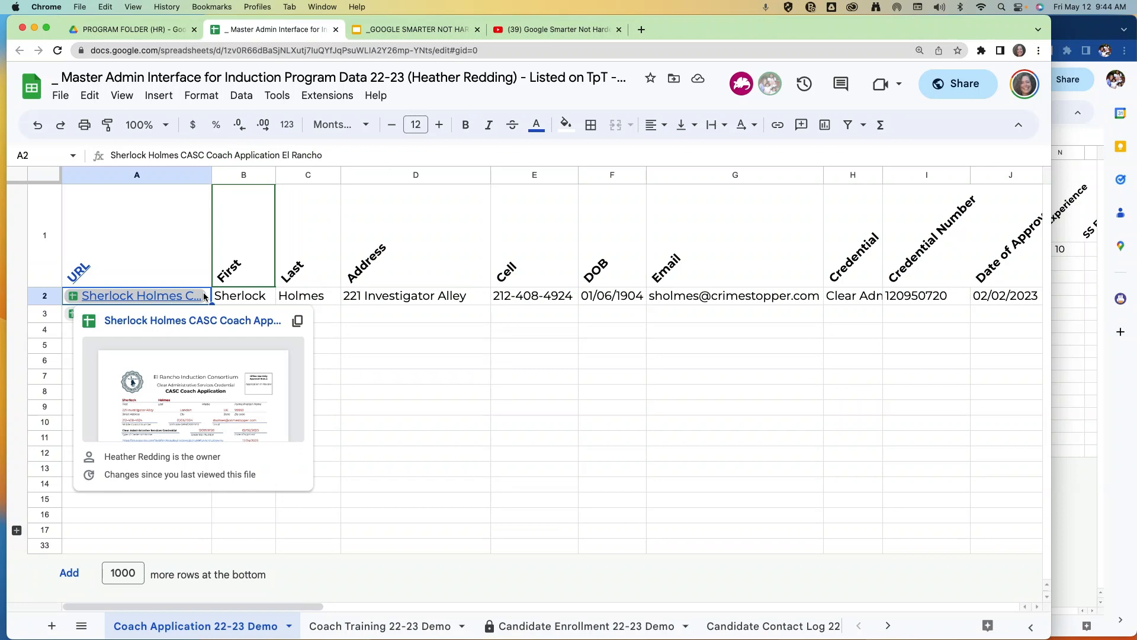
click(227, 297)
- Look over the remaining imported columns of row 2 and inspect the DOB and Email columns
scroll(433, 301, right, 5)
scroll(432, 301, right, 5)
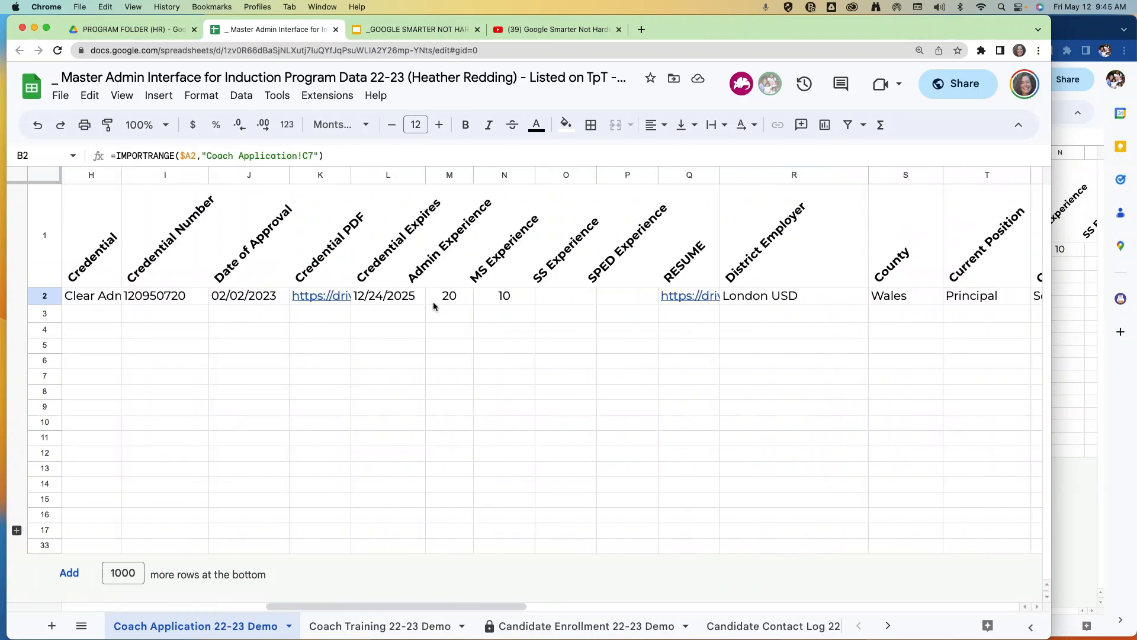
scroll(390, 296, left, 5)
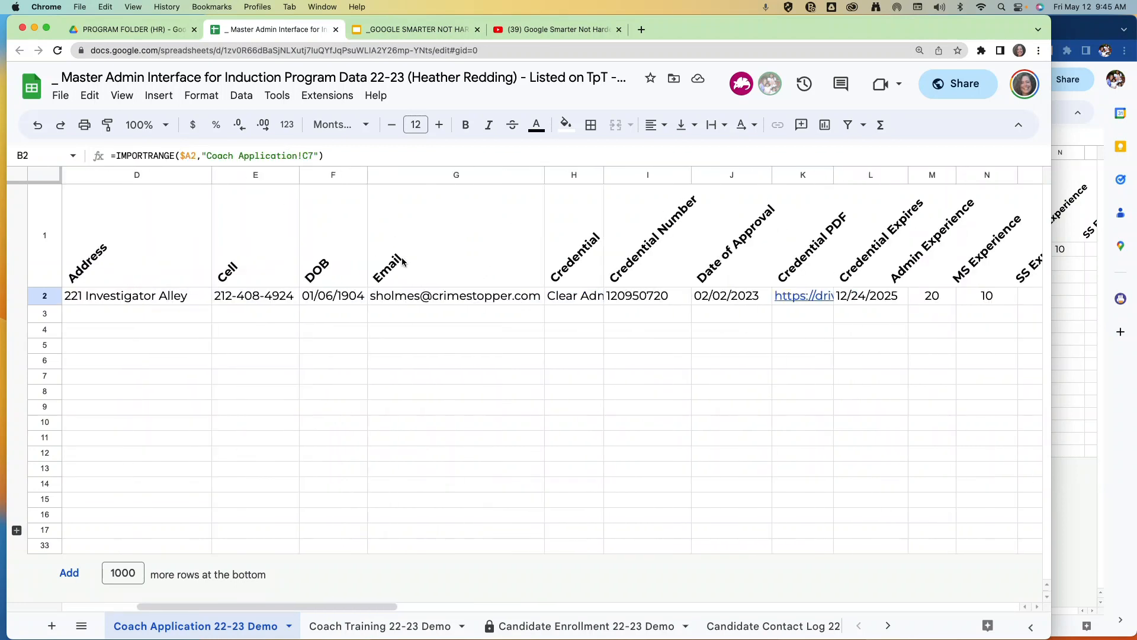
click(438, 273)
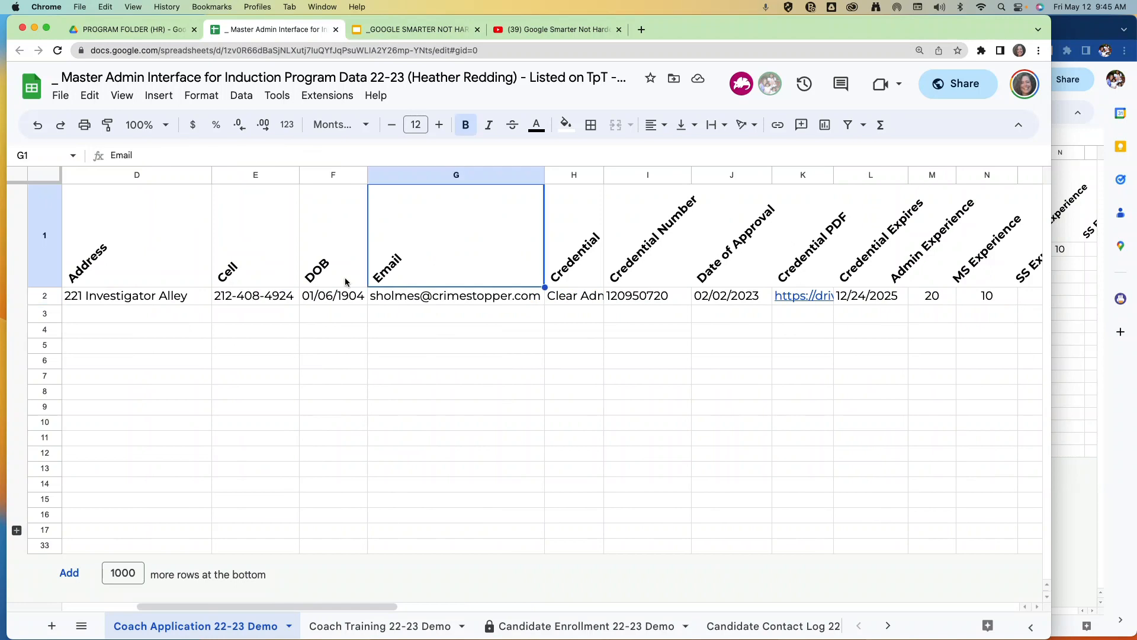
scroll(311, 290, left, 2)
click(399, 287)
click(490, 285)
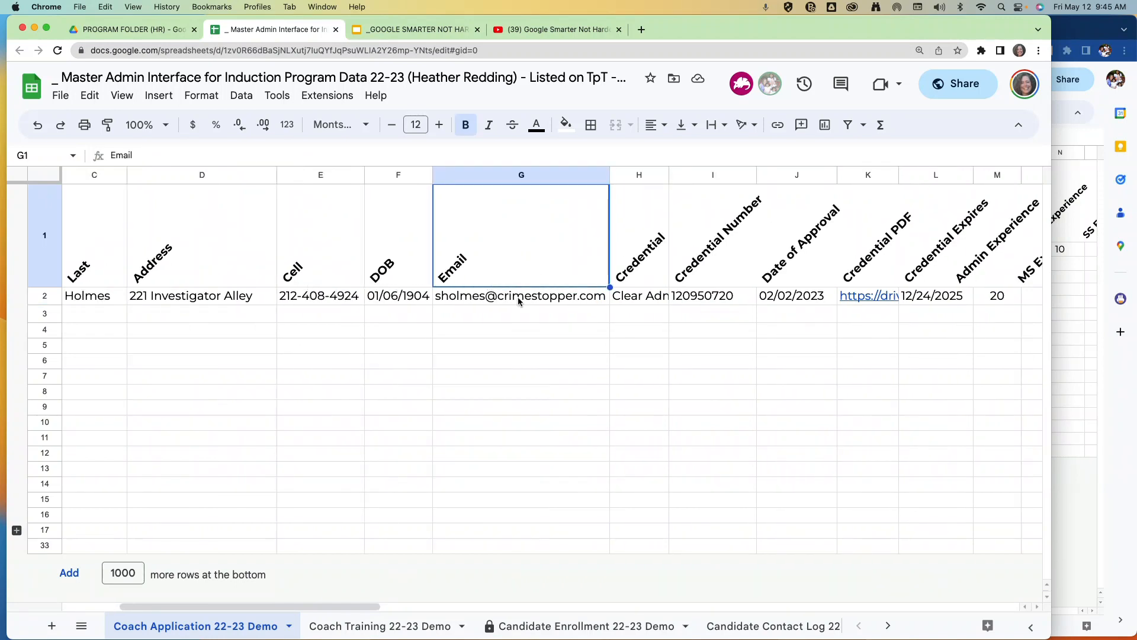
- Review the header columns from Credential through County, checking the Credential, District Employer and County headers
click(639, 268)
scroll(639, 267, right, 2)
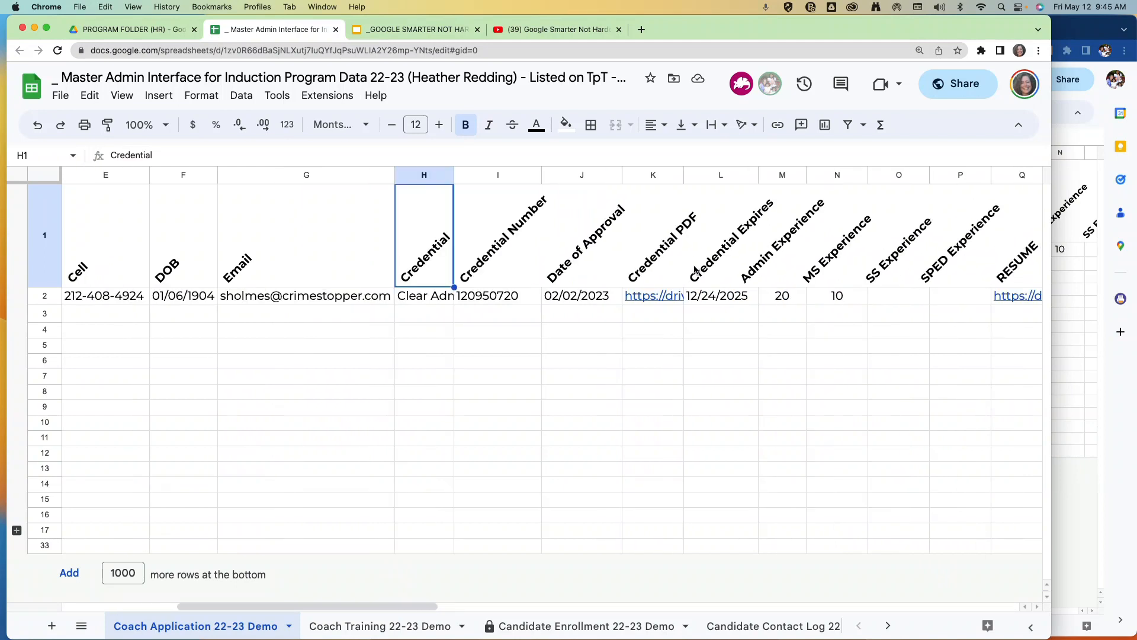
scroll(699, 268, right, 3)
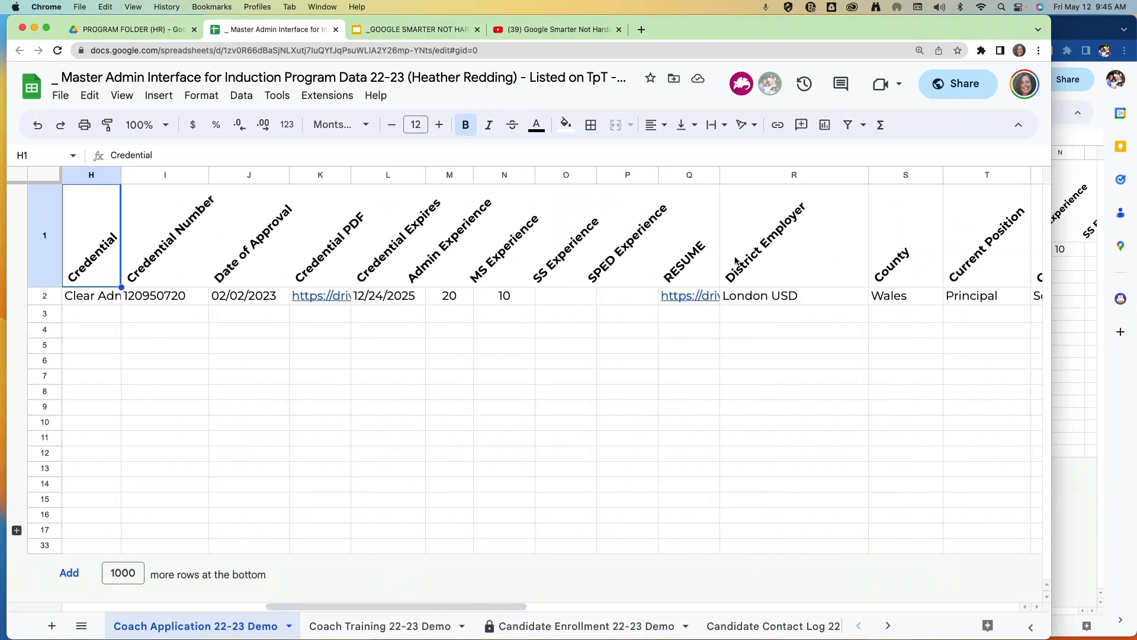
click(763, 257)
scroll(763, 257, right, 3)
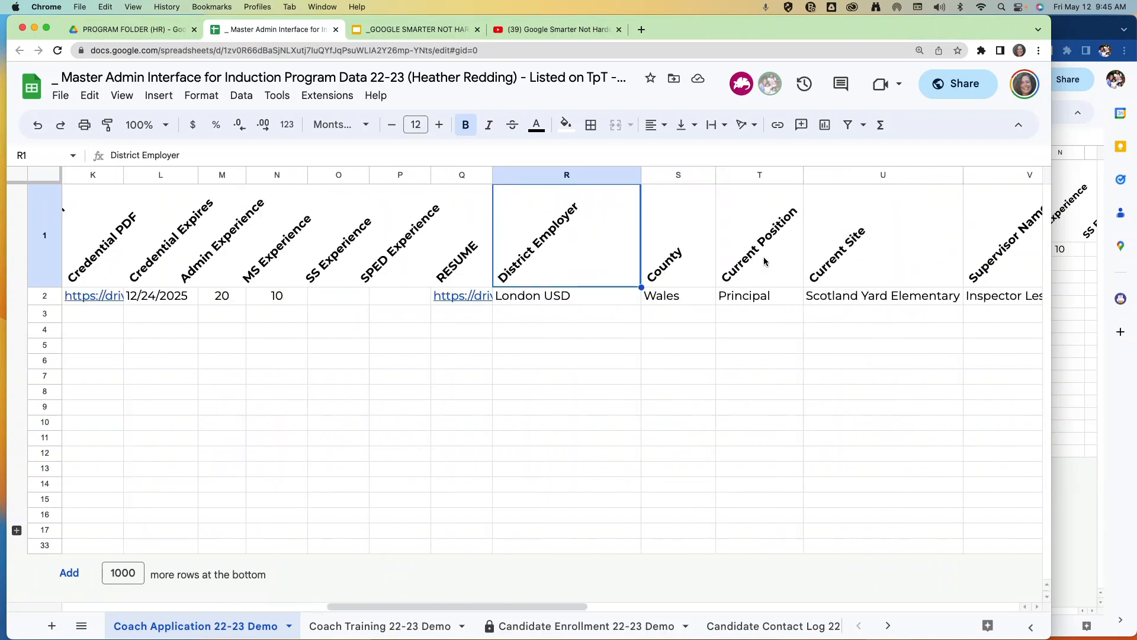
scroll(763, 257, right, 1)
click(611, 258)
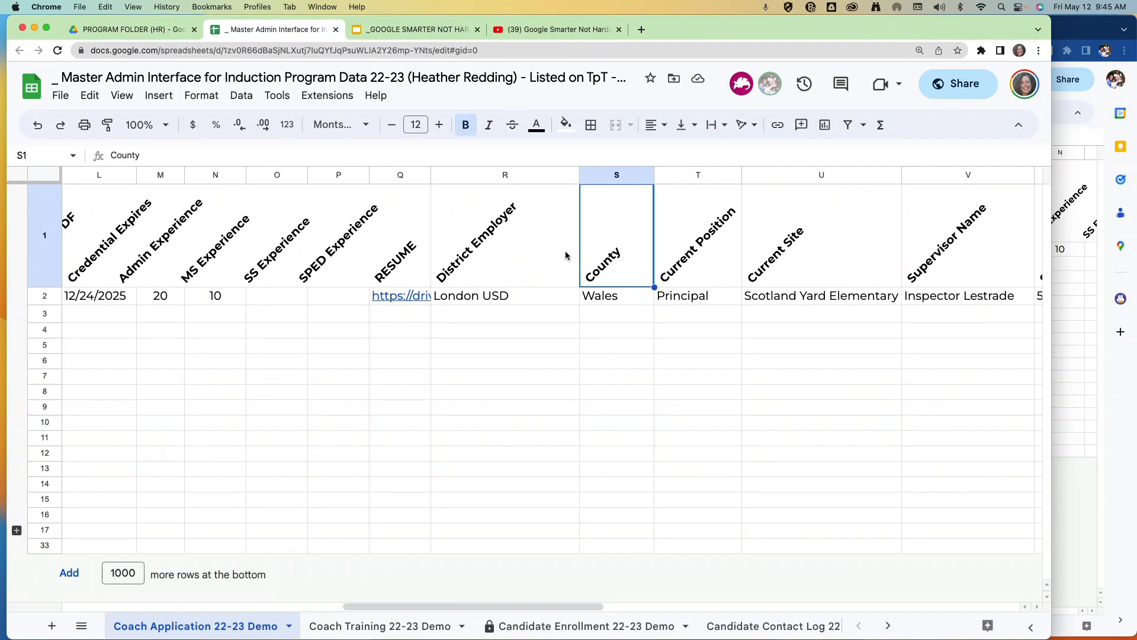
click(498, 255)
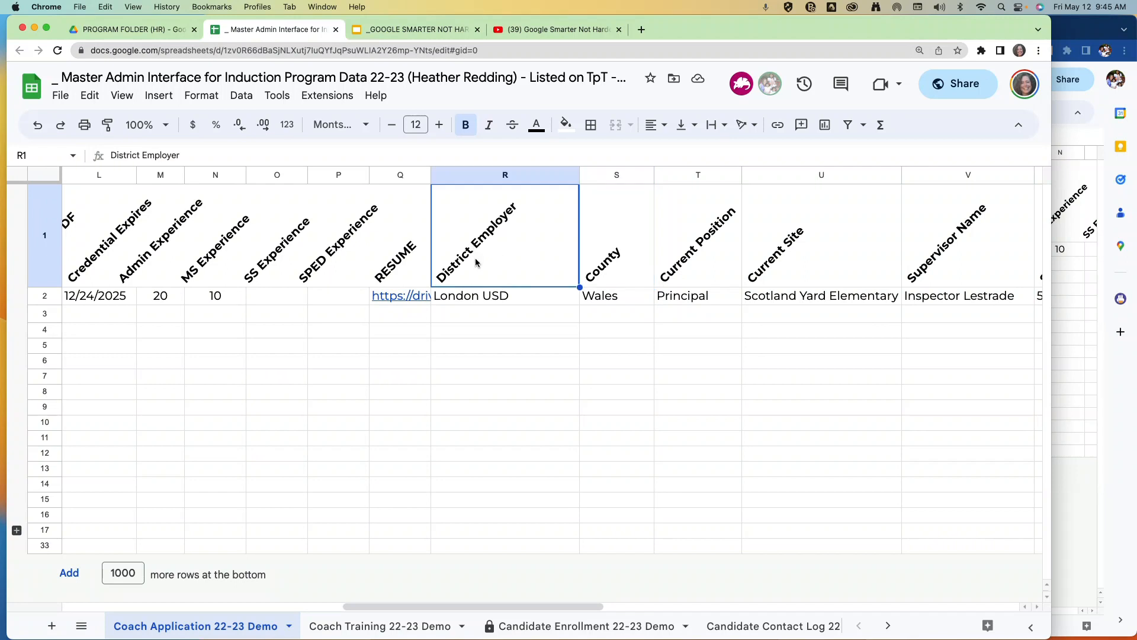
- Review the Current Position, Current Site and supervisor contact columns, continuing to the application question columns
click(659, 258)
scroll(688, 258, right, 2)
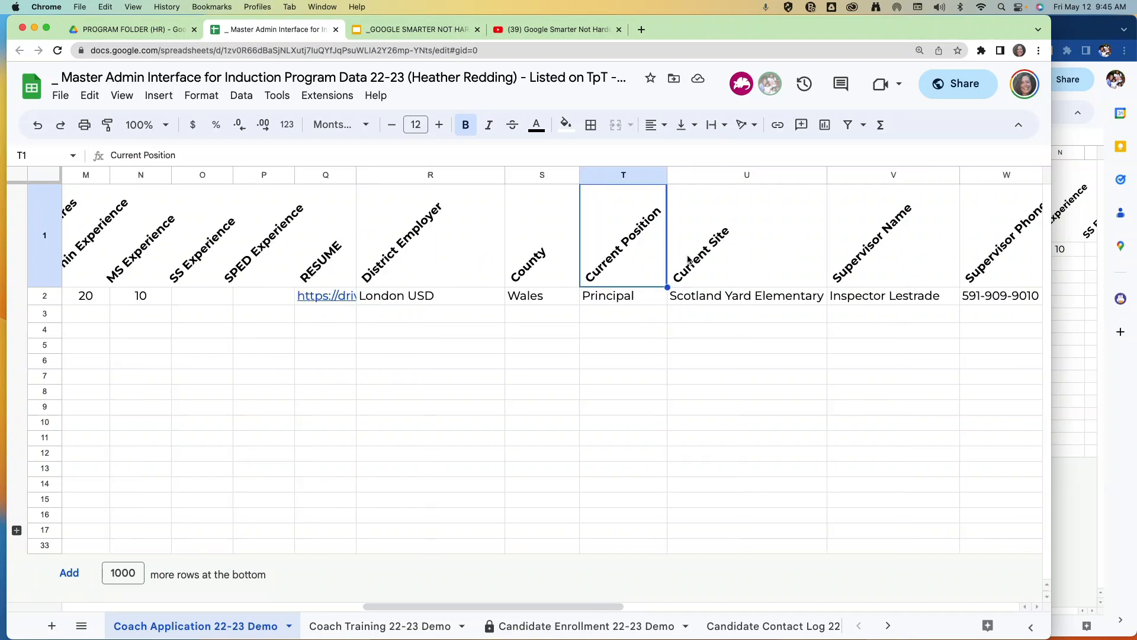
click(678, 255)
click(831, 254)
scroll(831, 257, right, 3)
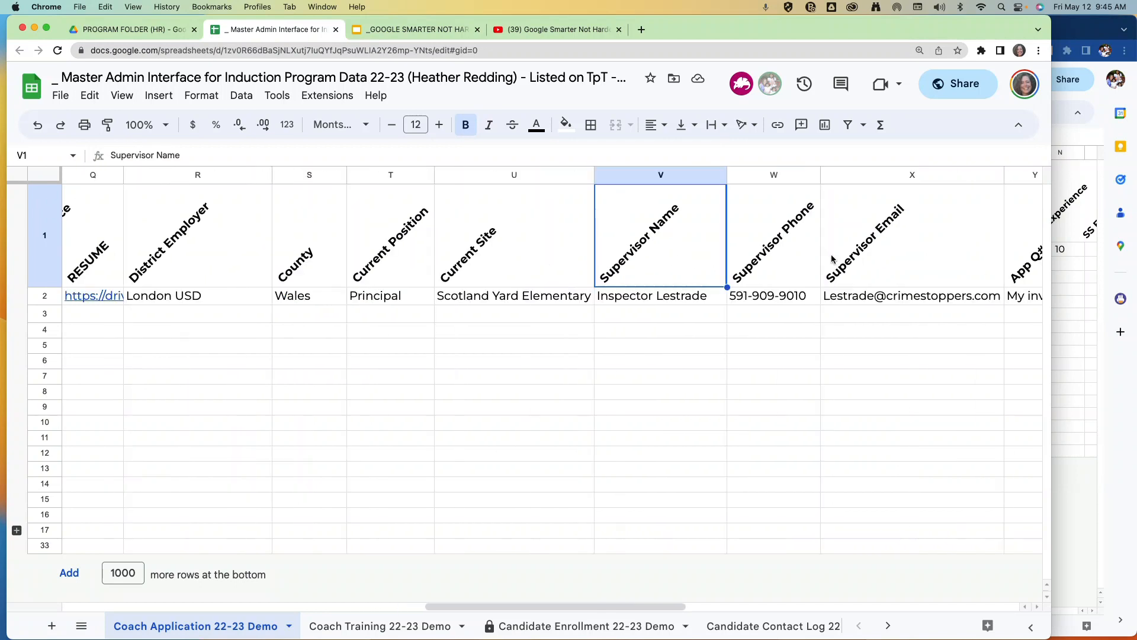
scroll(739, 250, right, 3)
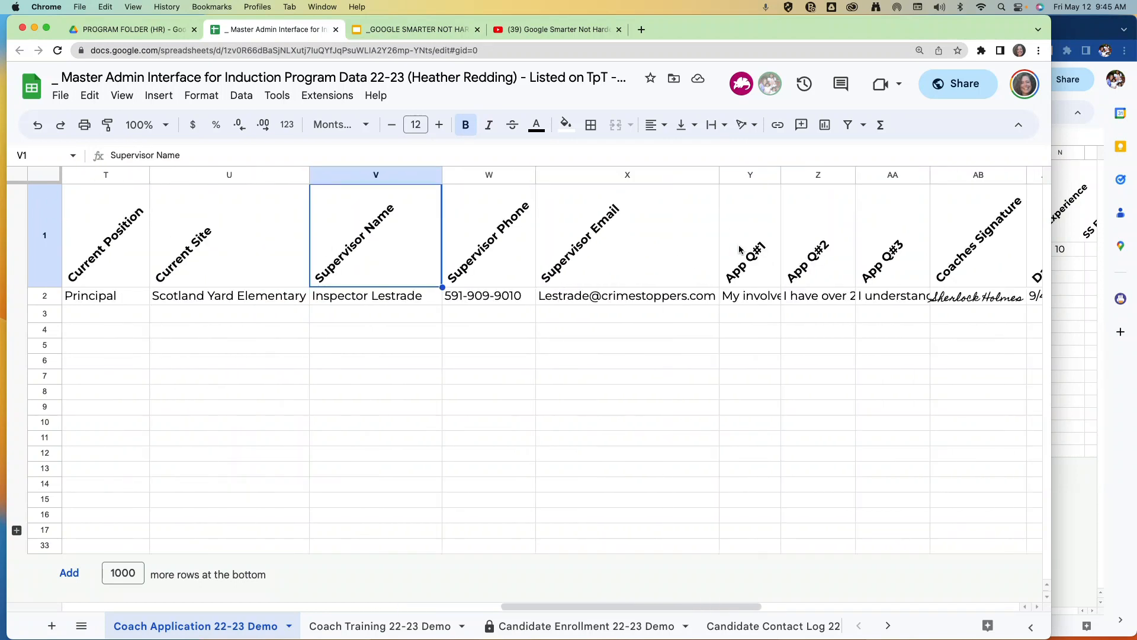
- Review the verification, interview and hiring columns, from Verify Cred. and Verify Experience to Program Comments
scroll(740, 249, right, 4)
click(633, 246)
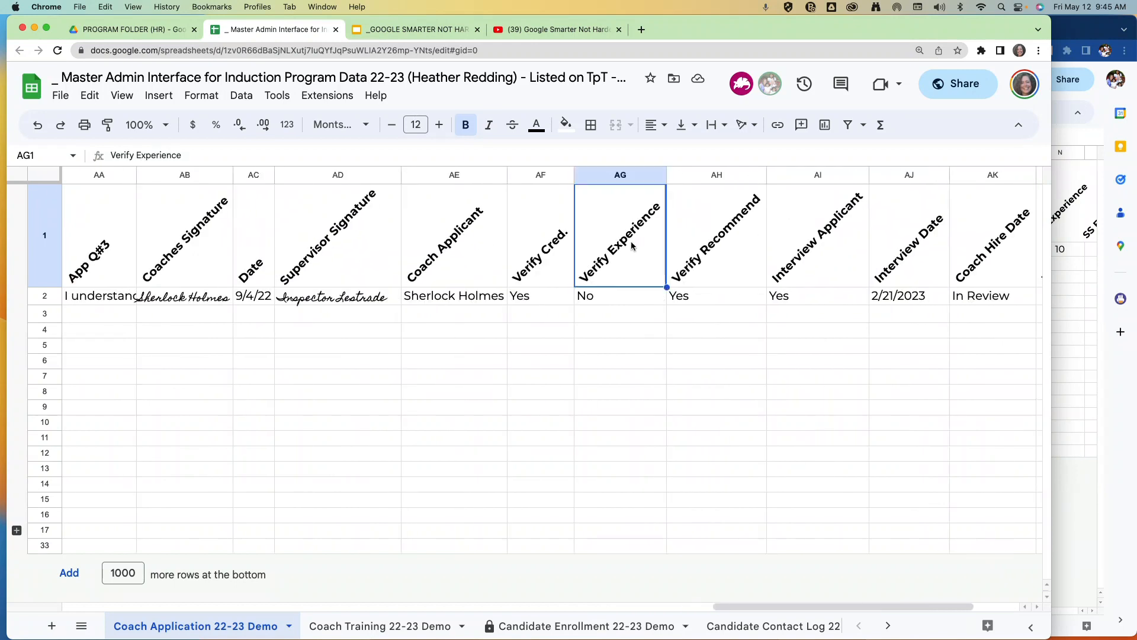
click(560, 246)
scroll(554, 253, right, 2)
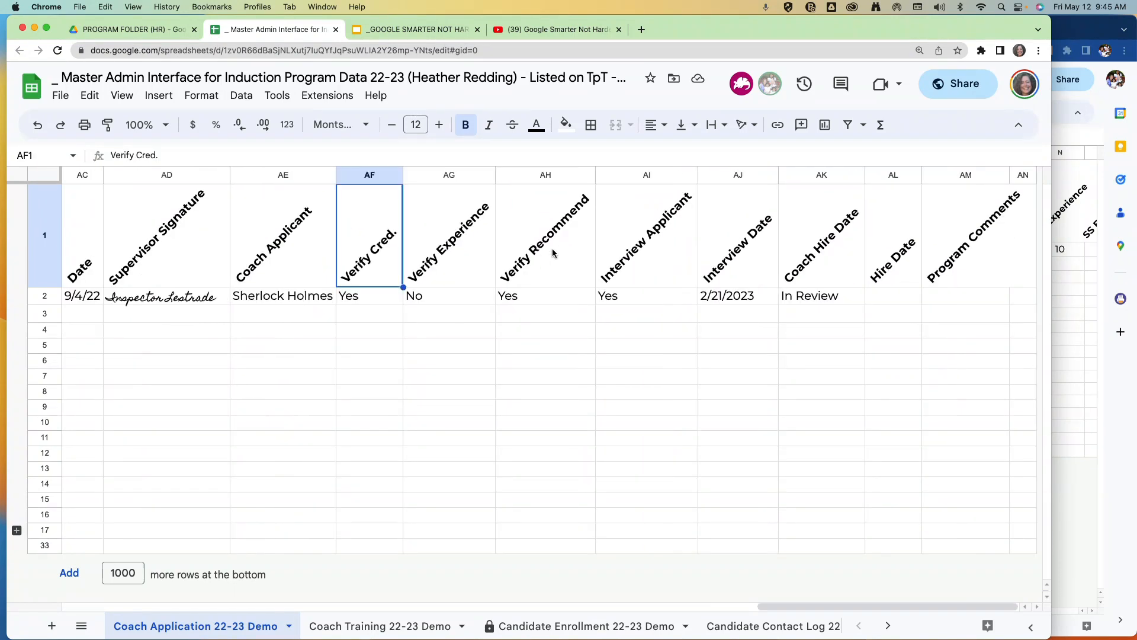
click(984, 263)
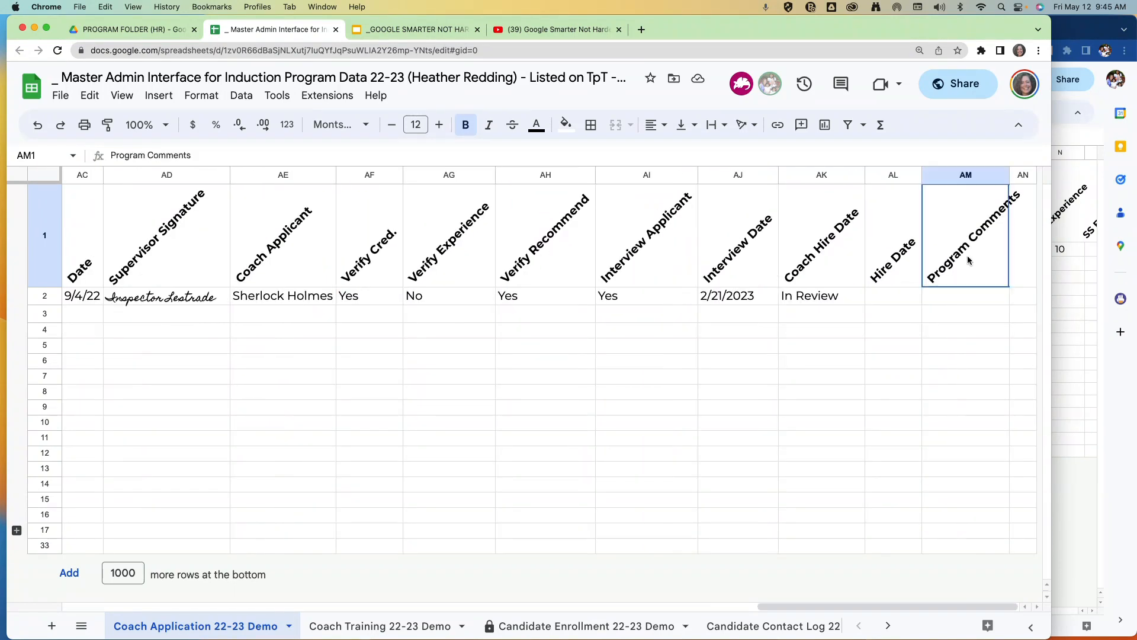
- Examine the IMPORTRANGE formula under Program Comments in AM2 and check column AN beside it
click(961, 297)
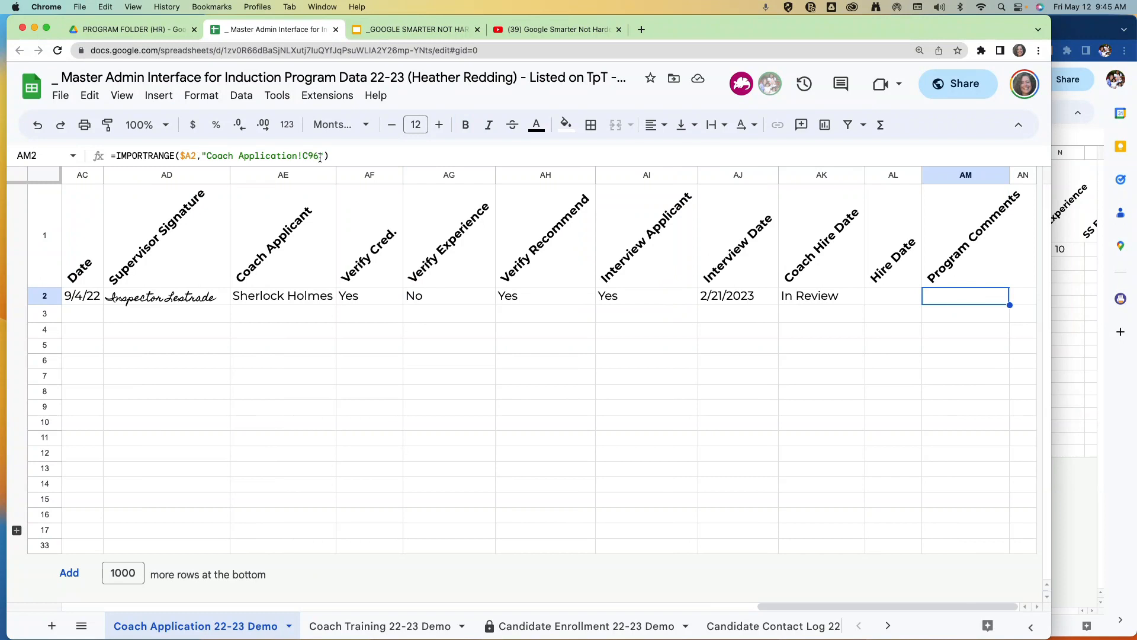
click(1024, 300)
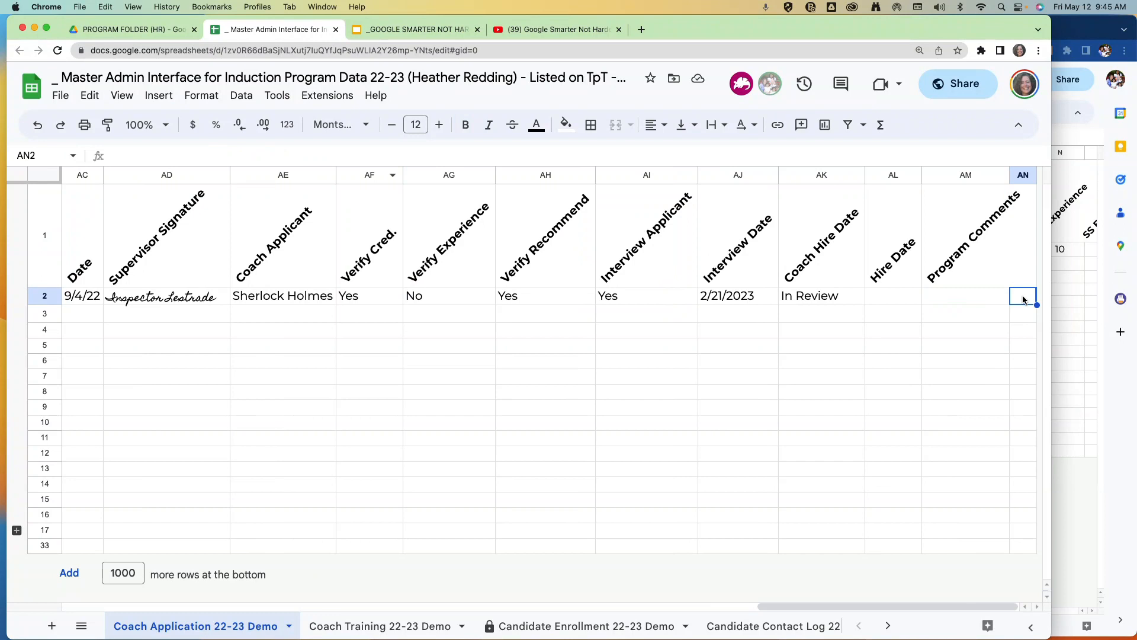
click(969, 257)
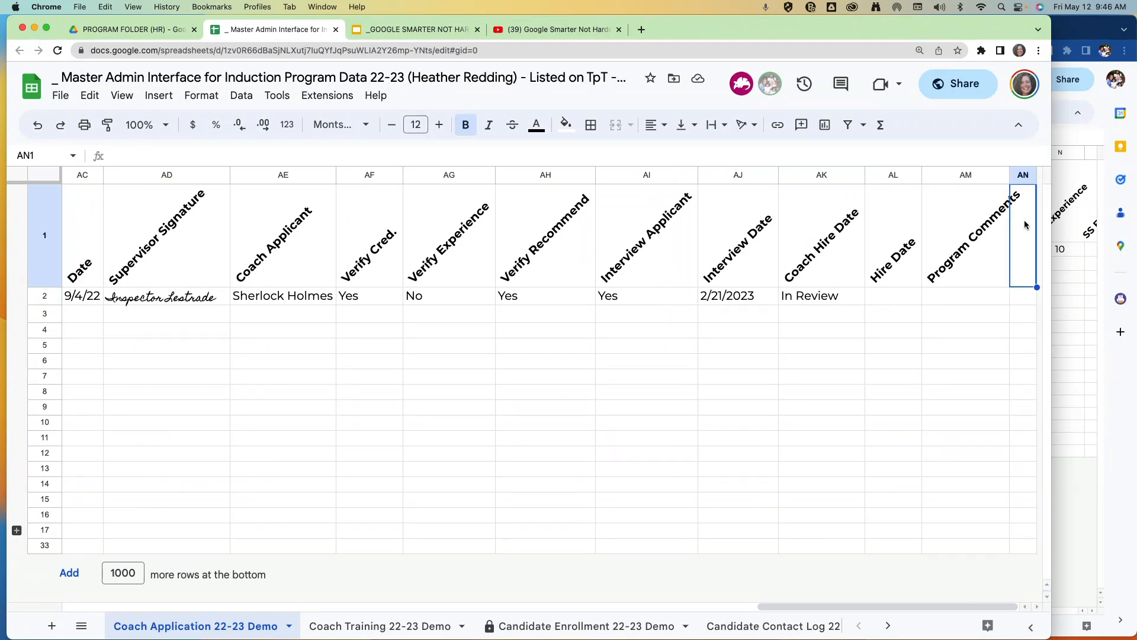
click(1019, 303)
- Select B2:AM2 and fill its IMPORTRANGE formulas down into row 3
click(992, 296)
scroll(799, 295, left, 15)
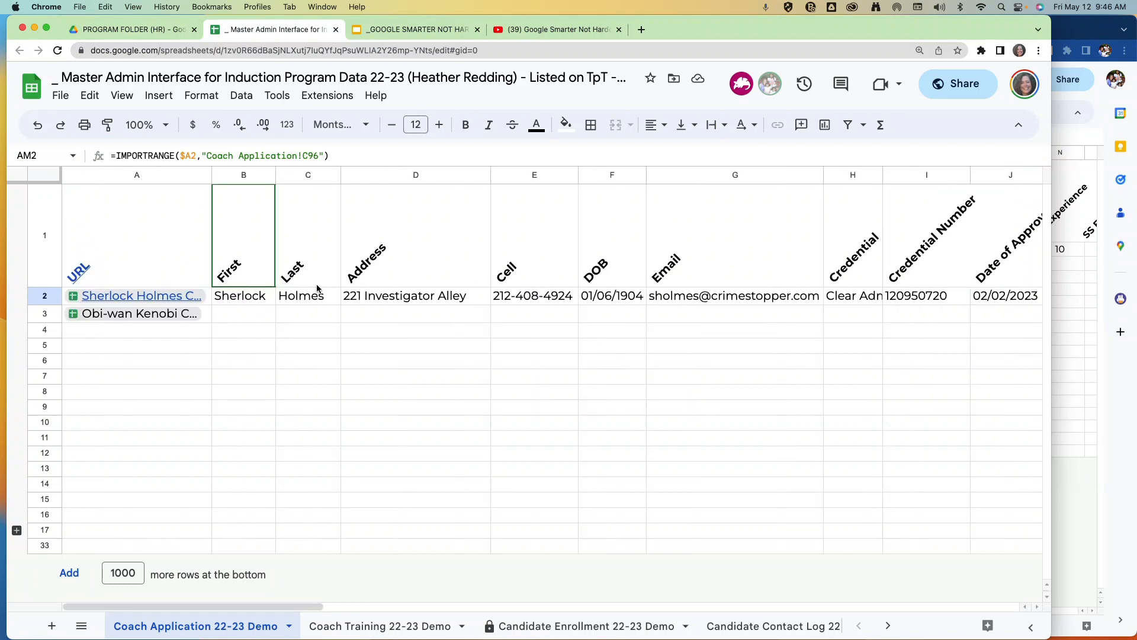
shift+click(254, 298)
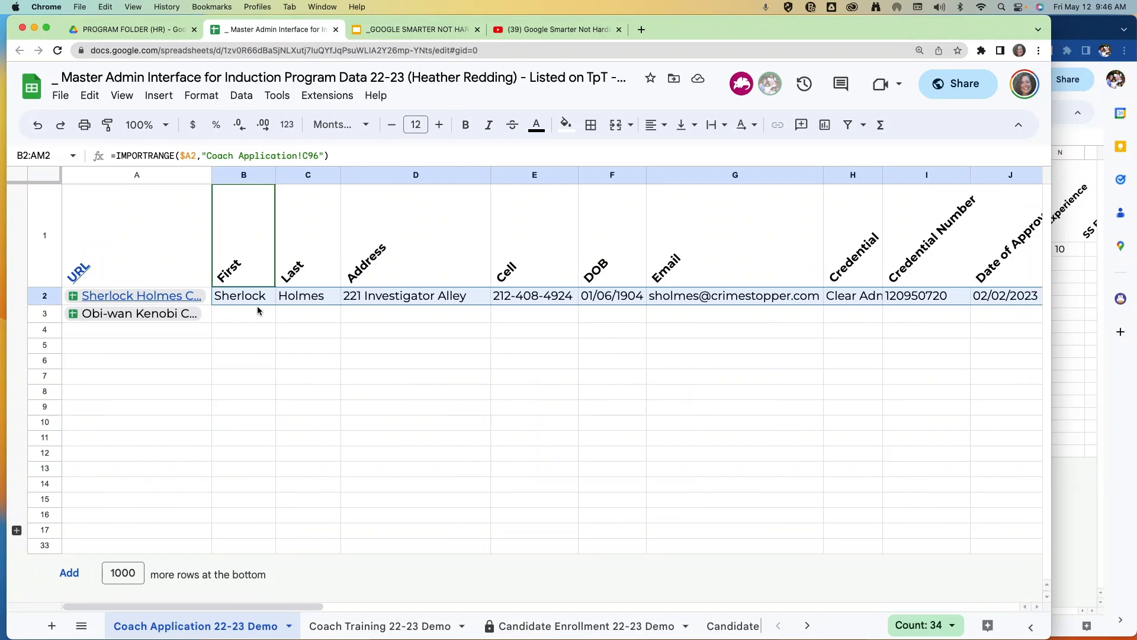
scroll(258, 310, right, 15)
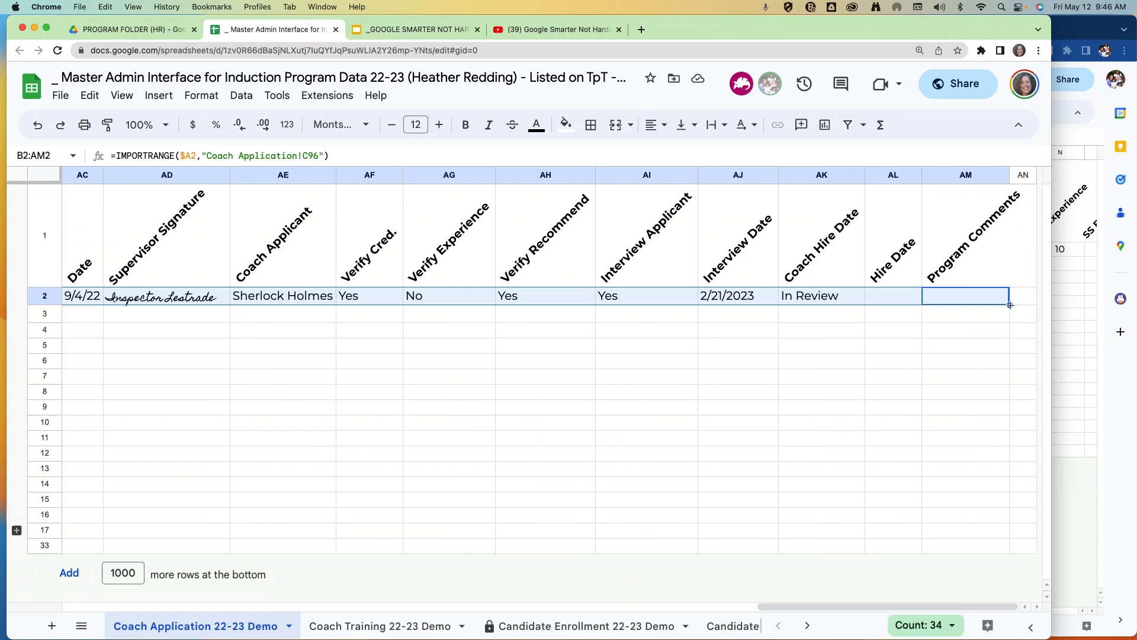
drag(1010, 305, 1008, 317)
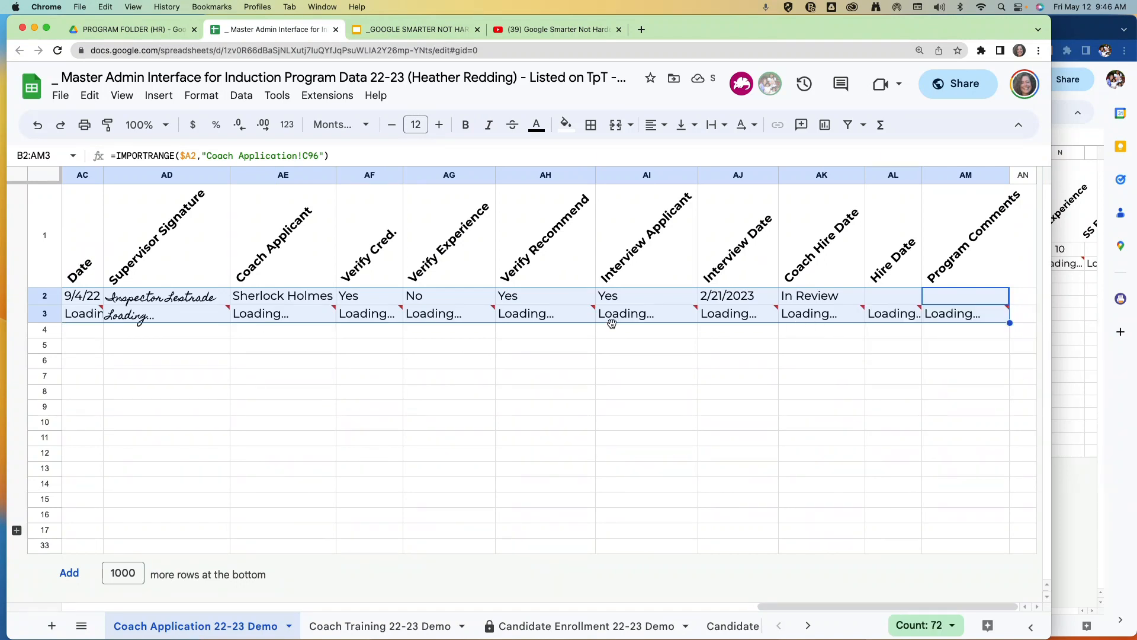
- Examine the row 3 formulas in B3, E3 and F3, and preview the linked source file in A3
scroll(611, 323, left, 15)
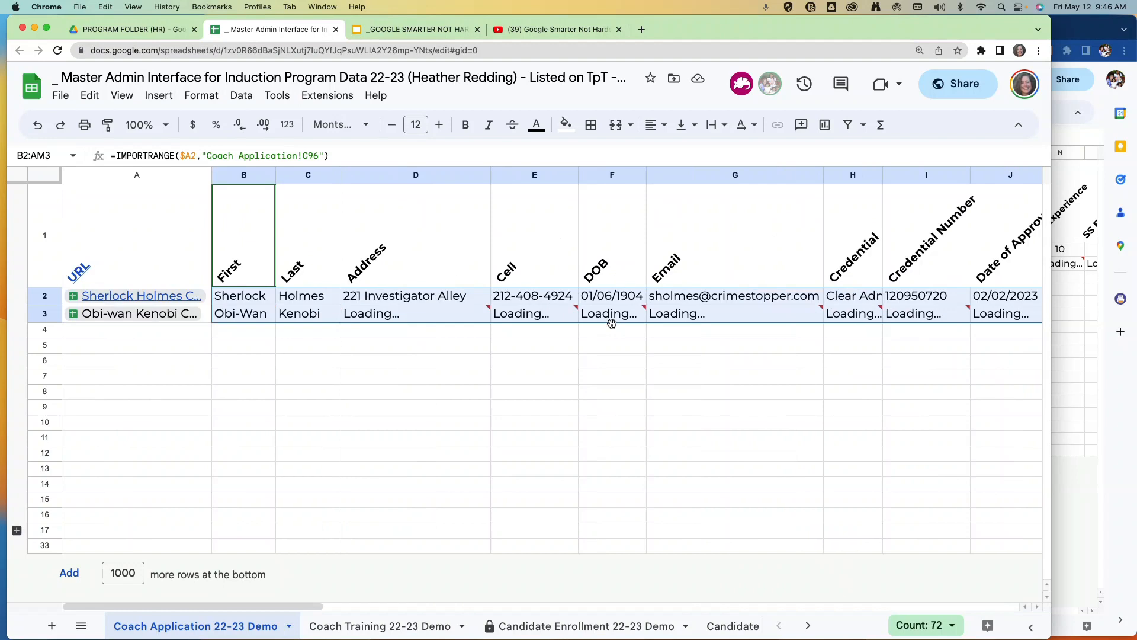
click(250, 319)
double_click(250, 319)
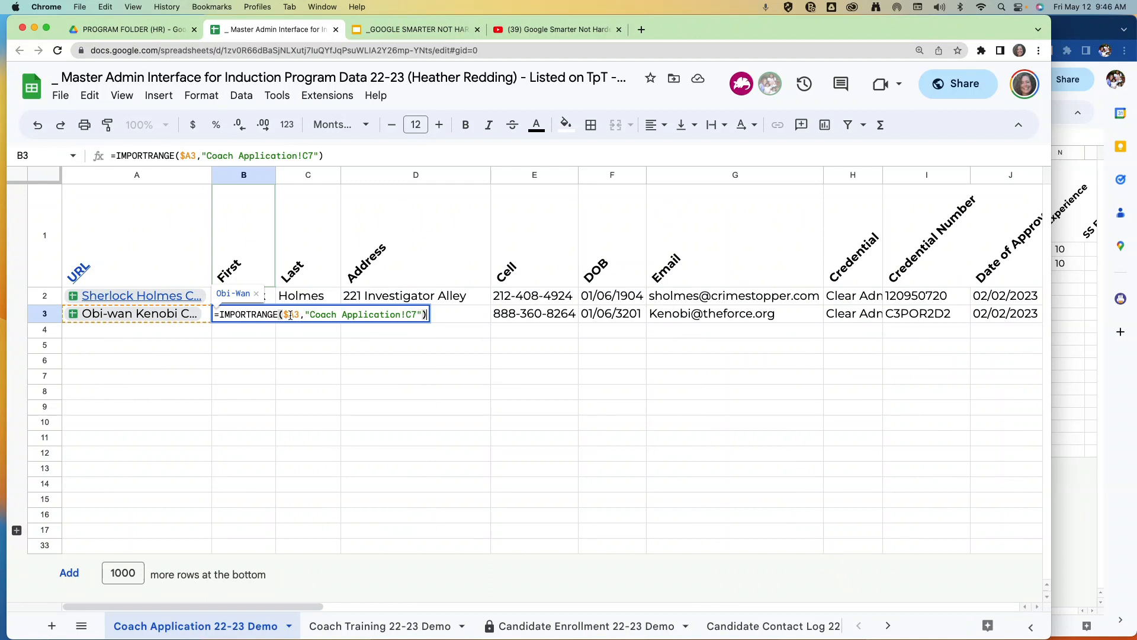
mouse_move(160, 320)
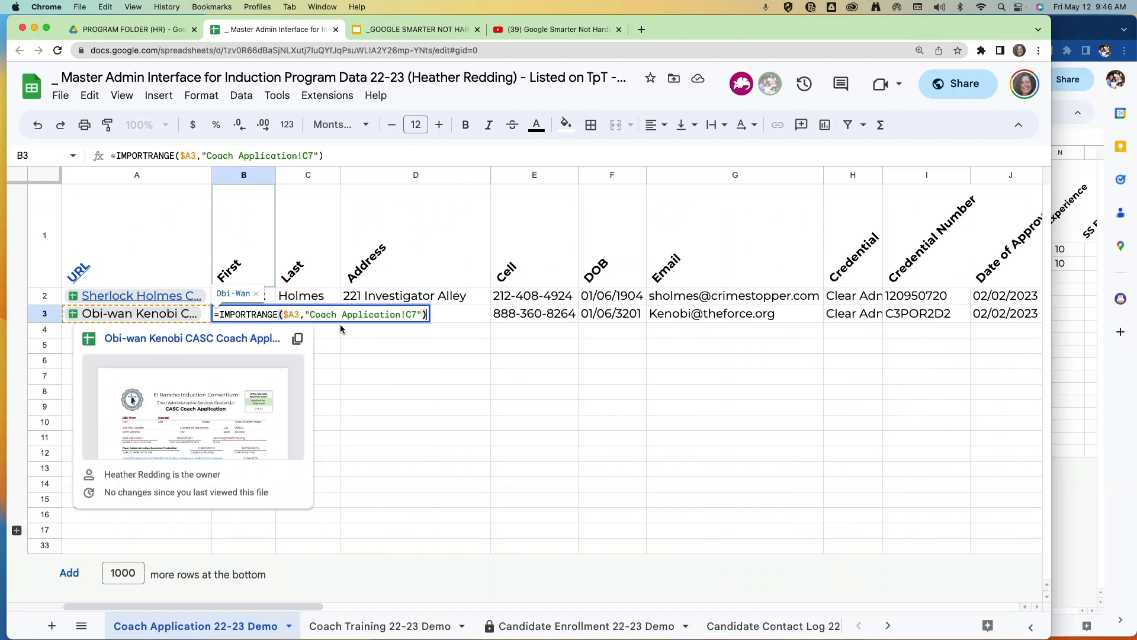
click(465, 321)
click(522, 316)
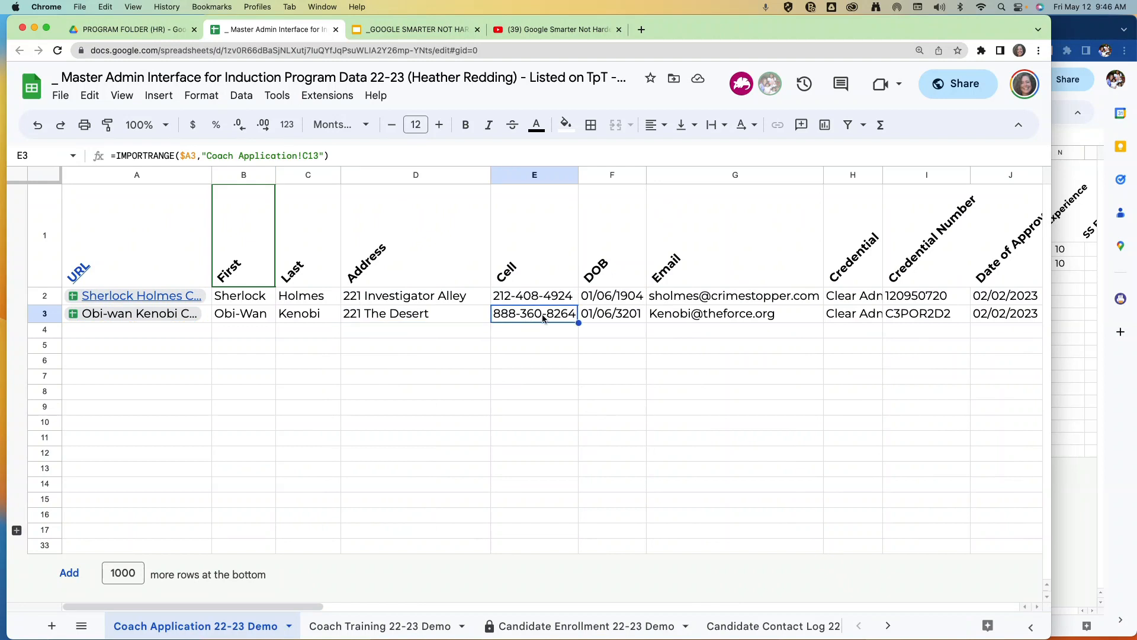
click(607, 318)
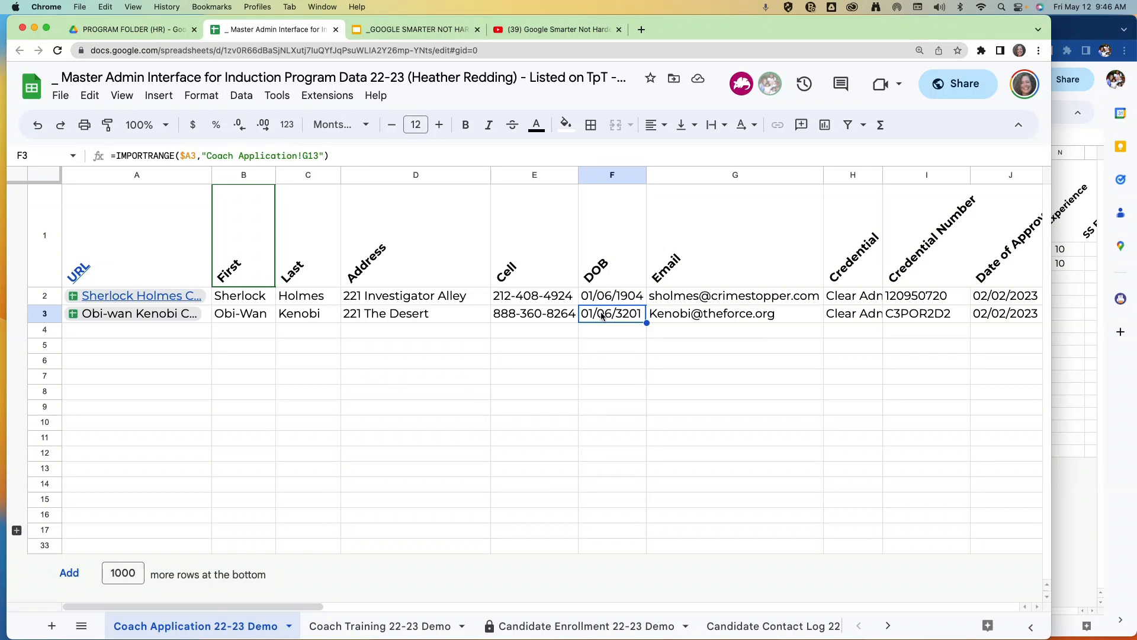
- Recheck the $A3 reference in B3's formula against the file chip in A3
double_click(261, 314)
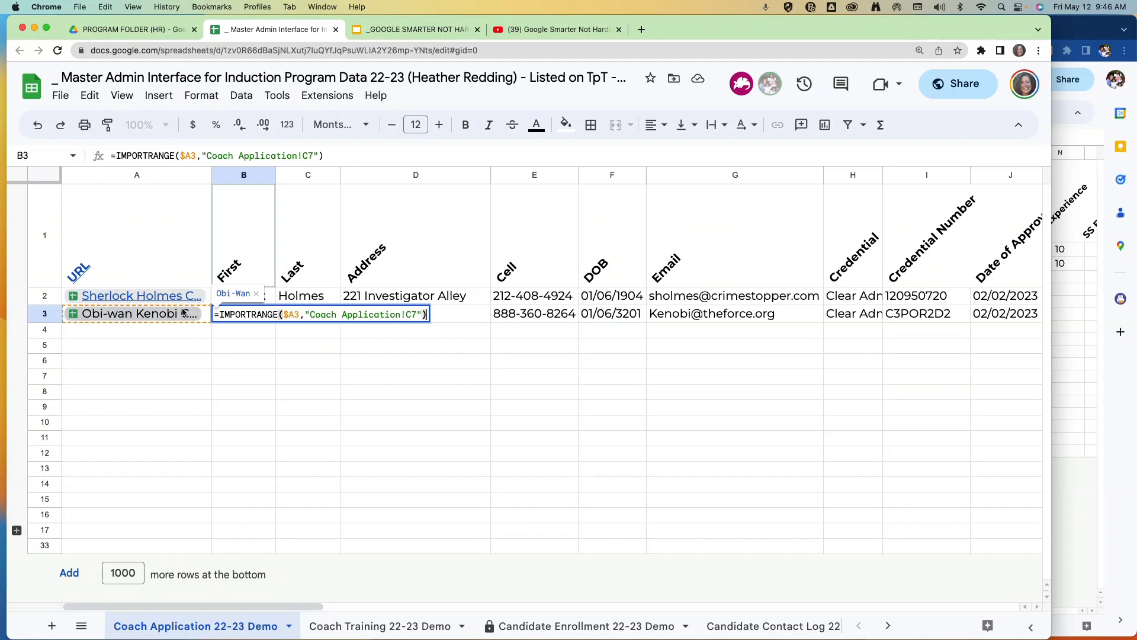
mouse_move(180, 318)
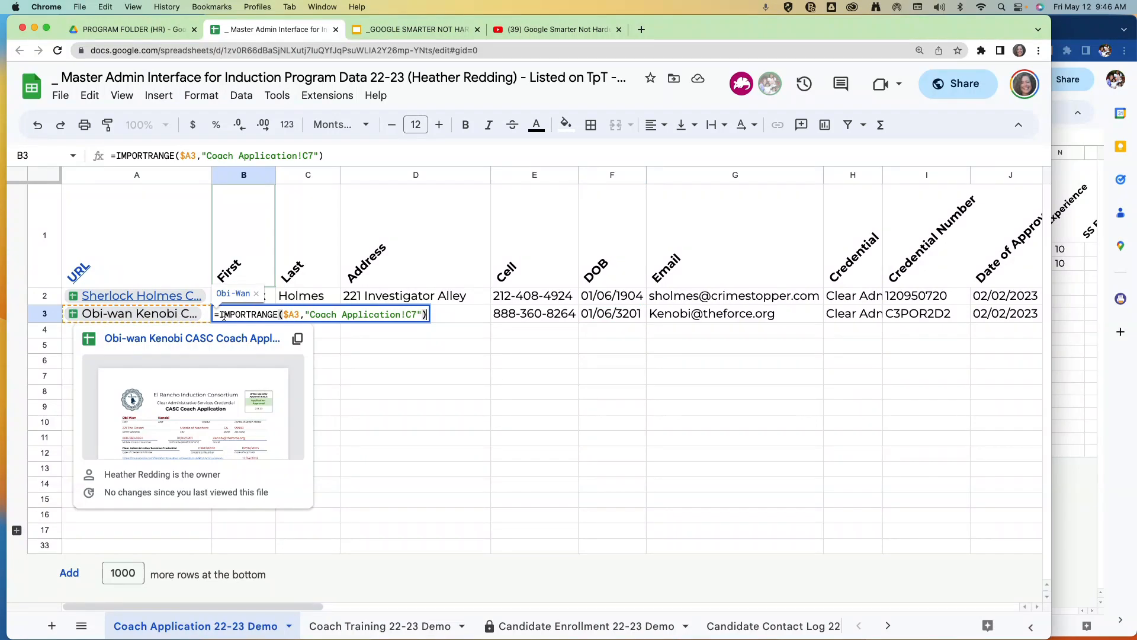
click(195, 335)
- Select B3:AM3 and fill its IMPORTRANGE formulas down through row 33
click(243, 313)
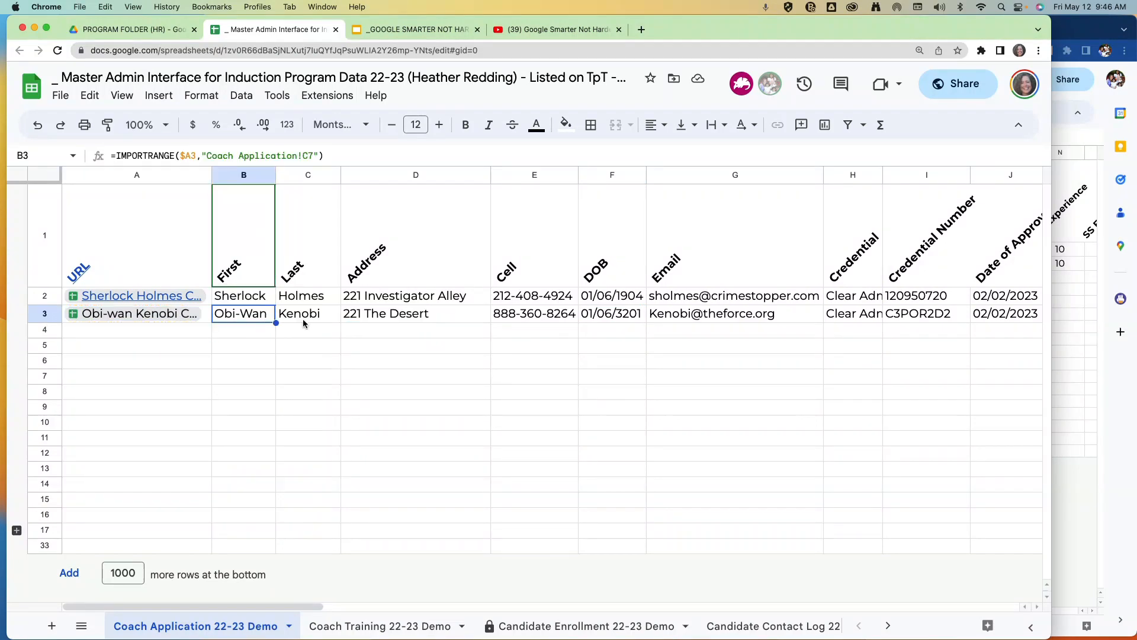
scroll(472, 342, right, 15)
shift+click(963, 314)
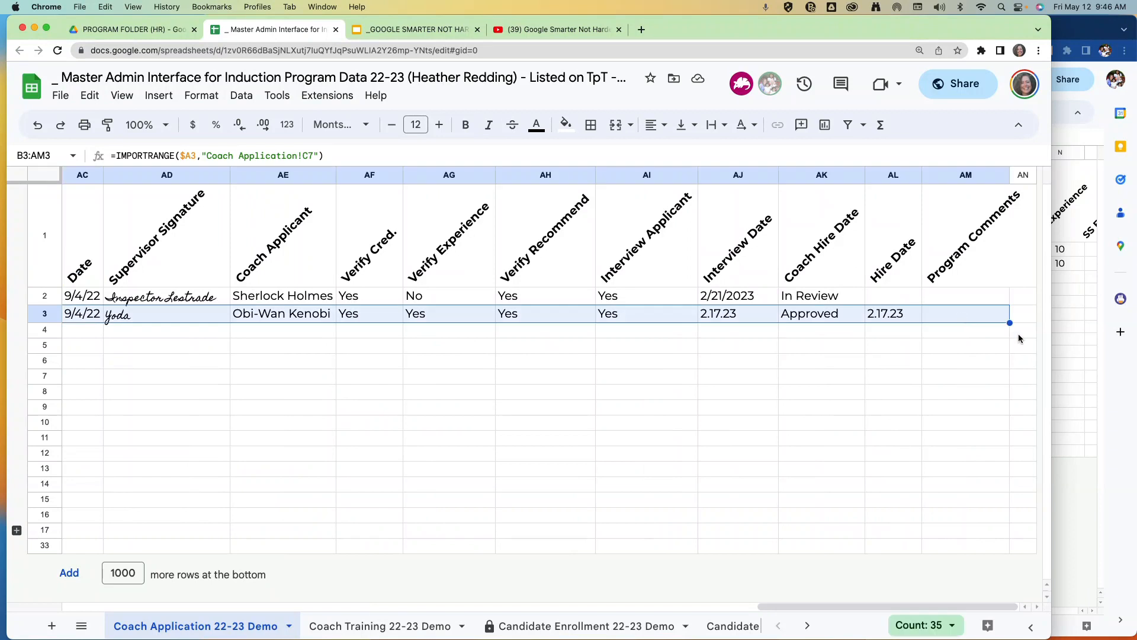
drag(1010, 323, 1005, 551)
- Inspect the filled formula in B4 and the URL cell A4 that it references
scroll(792, 485, left, 15)
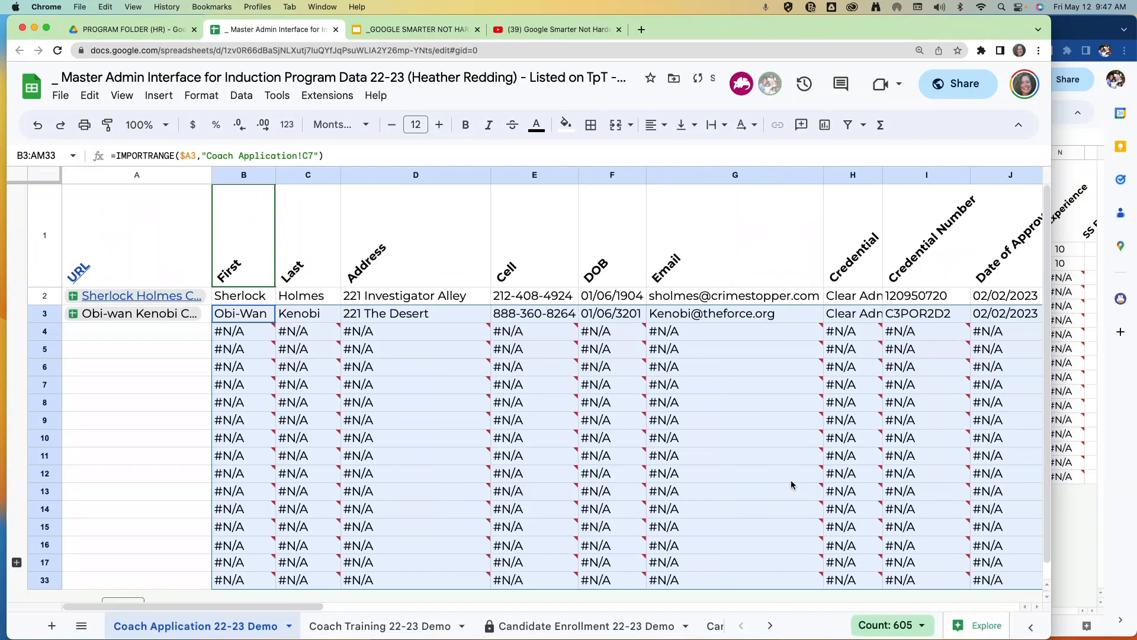
click(249, 332)
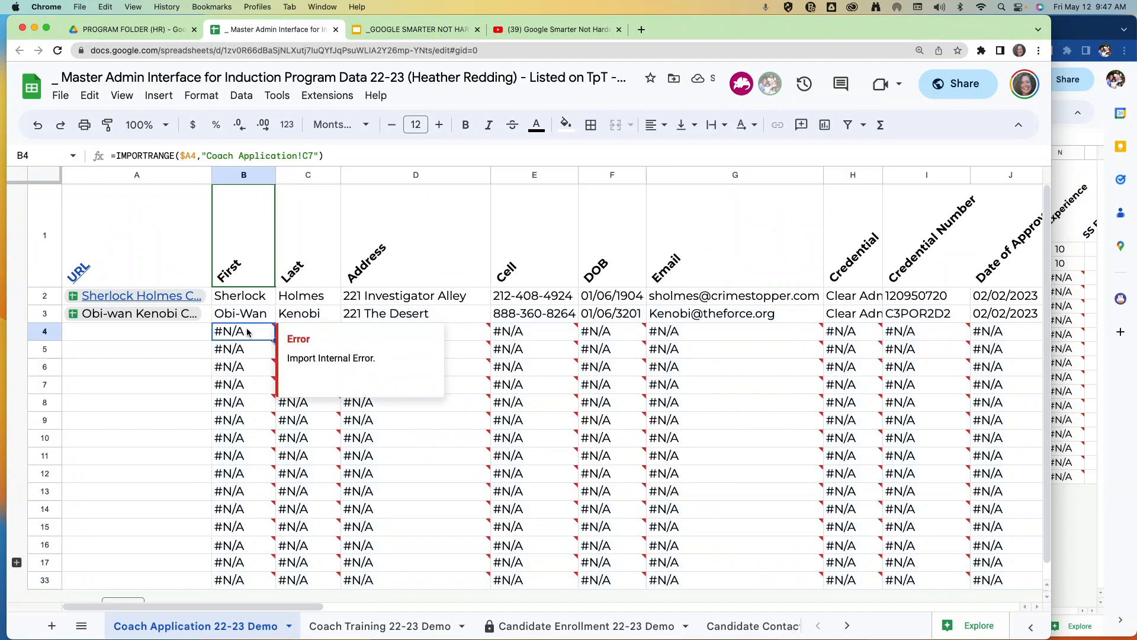
click(186, 333)
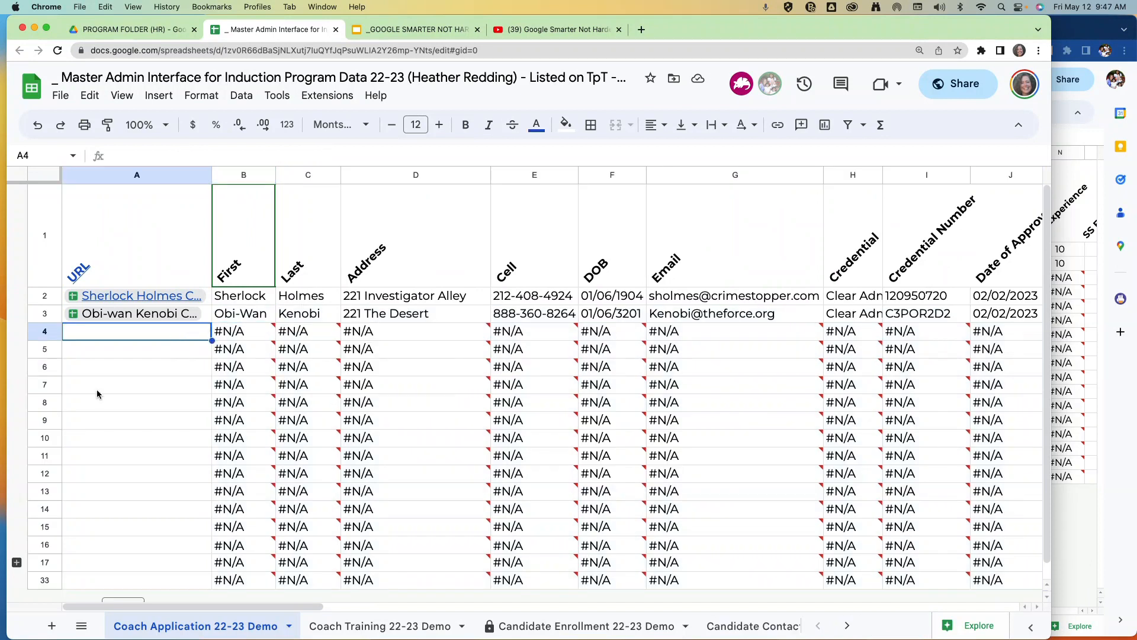
- Expand the collapsed group of rows 18 to 32 and copy the file link from the chip in A19
click(17, 562)
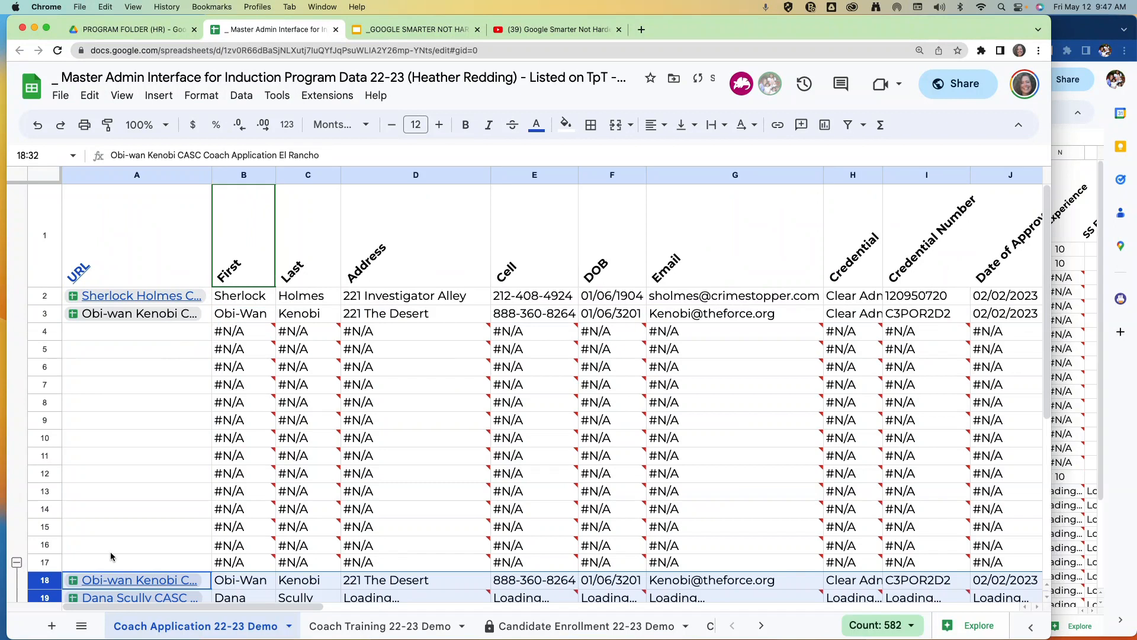
click(149, 598)
click(299, 574)
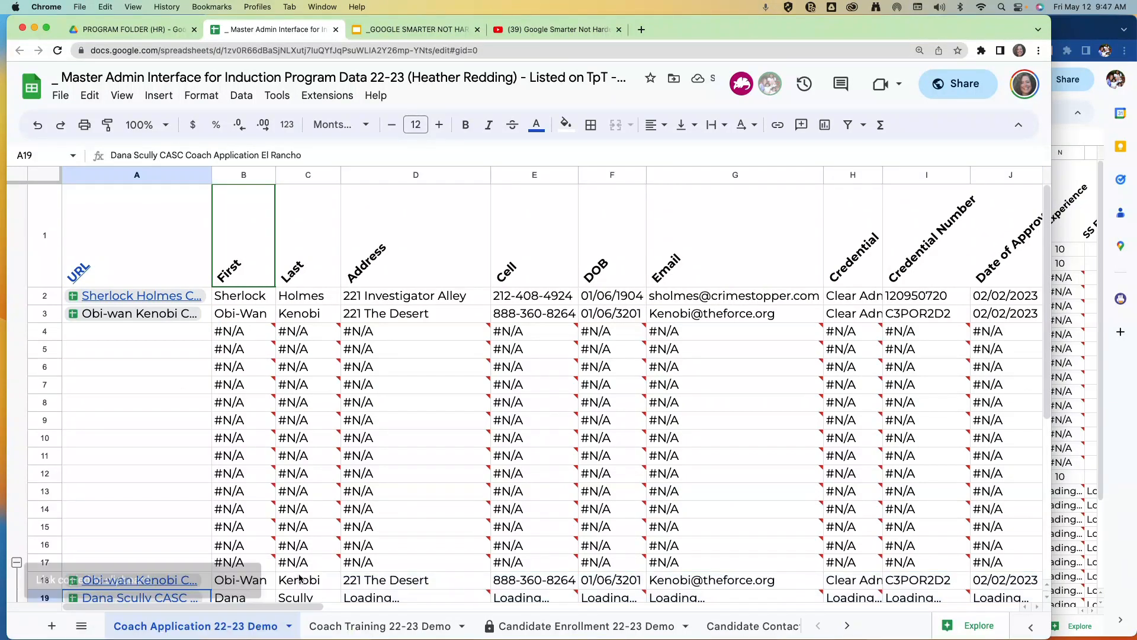
- Paste the copied application sheet link into A4 and check the First and Last cells in B4:C4
click(158, 331)
double_click(159, 331)
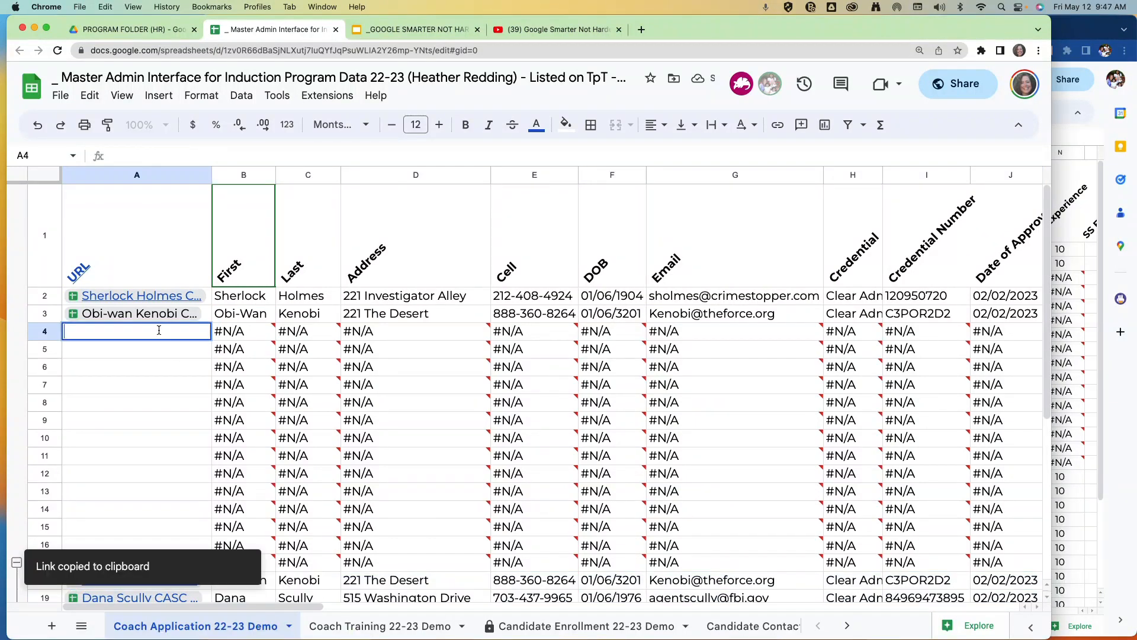
key(super+v)
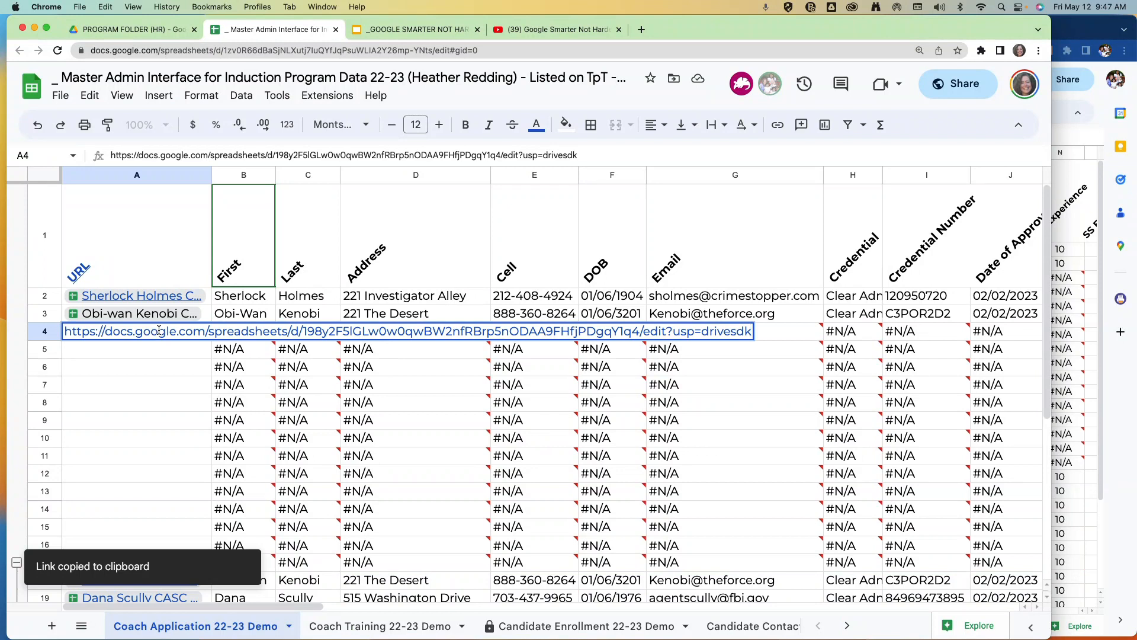
key(Return)
drag(252, 336, 300, 336)
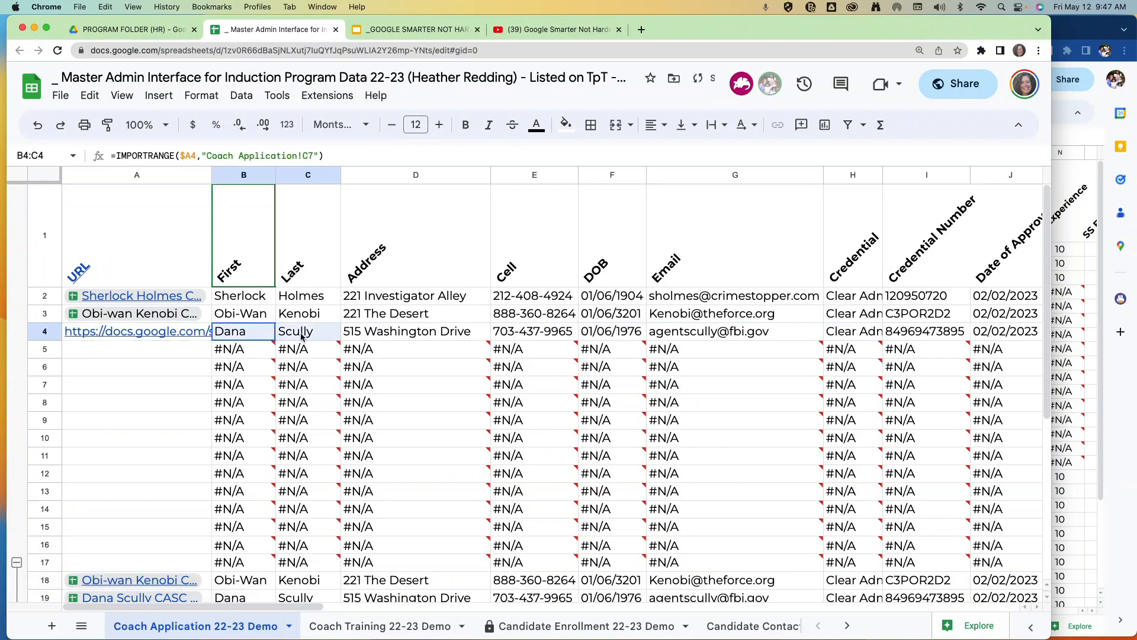
- Convert the pasted application sheet URL in A4 into a file chip
click(206, 335)
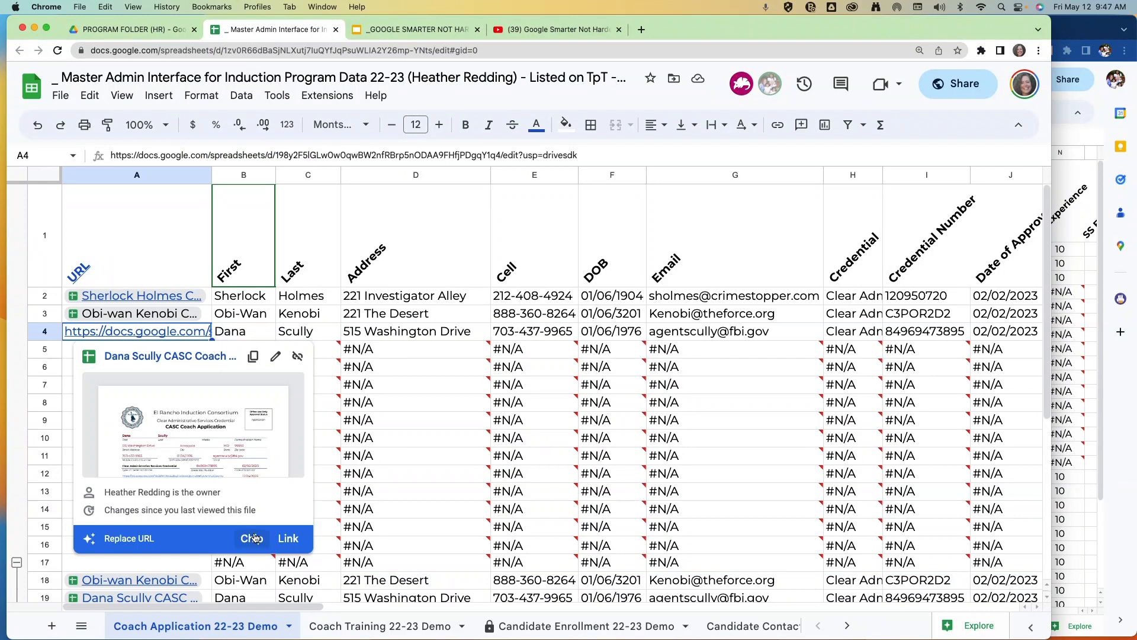
click(252, 538)
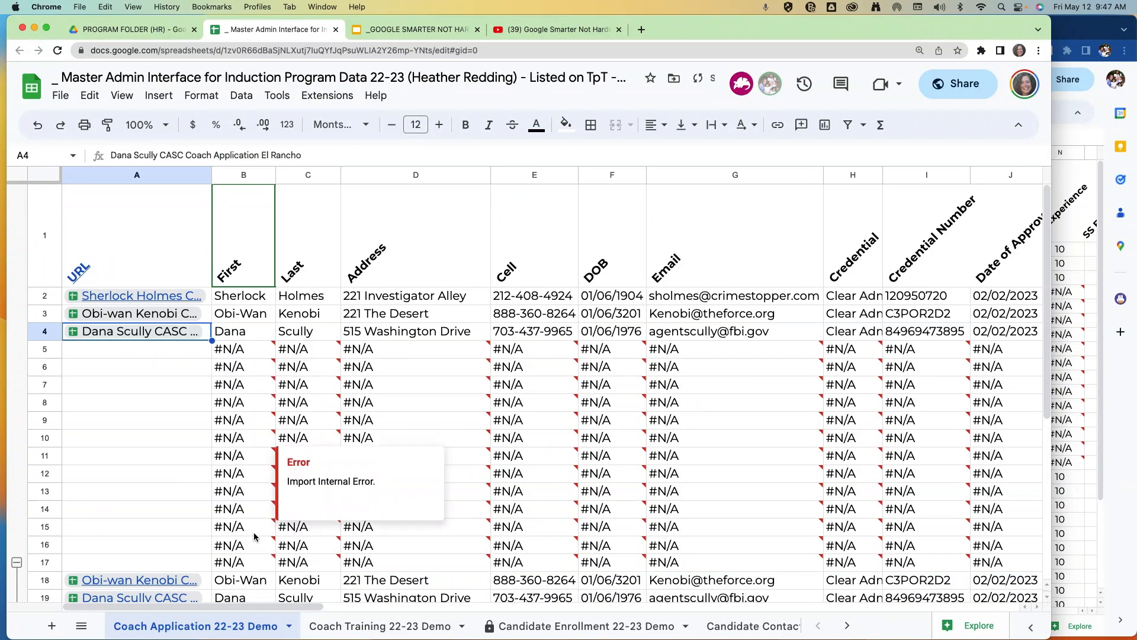
click(196, 354)
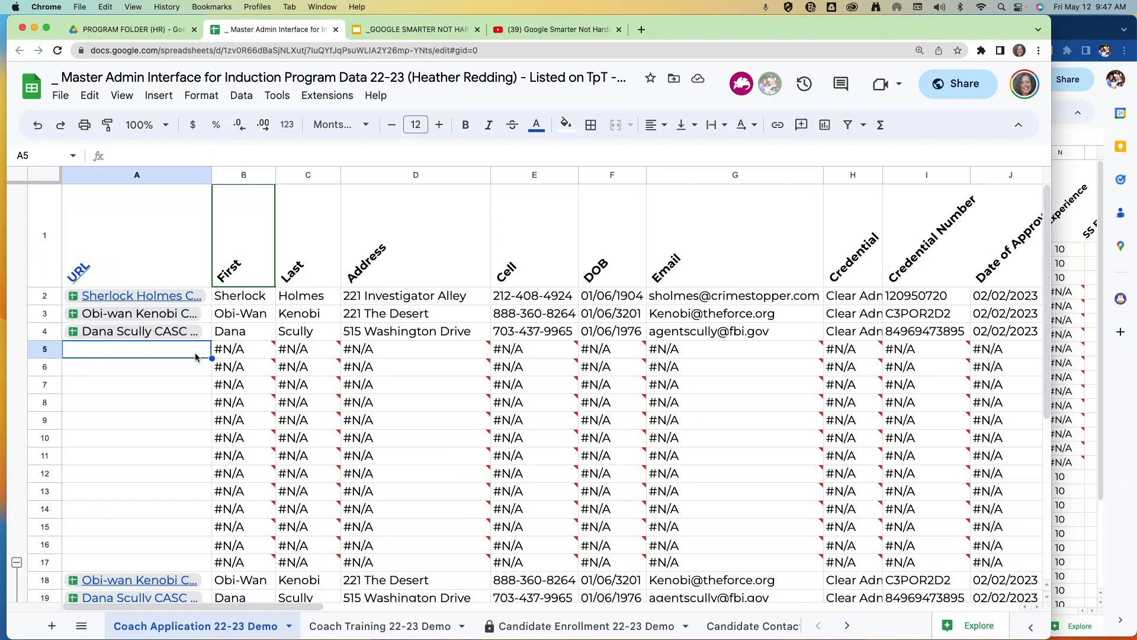
- Copy the coach application file chips from A18:A32 and paste them into column A starting at A3
scroll(103, 514, down, 5)
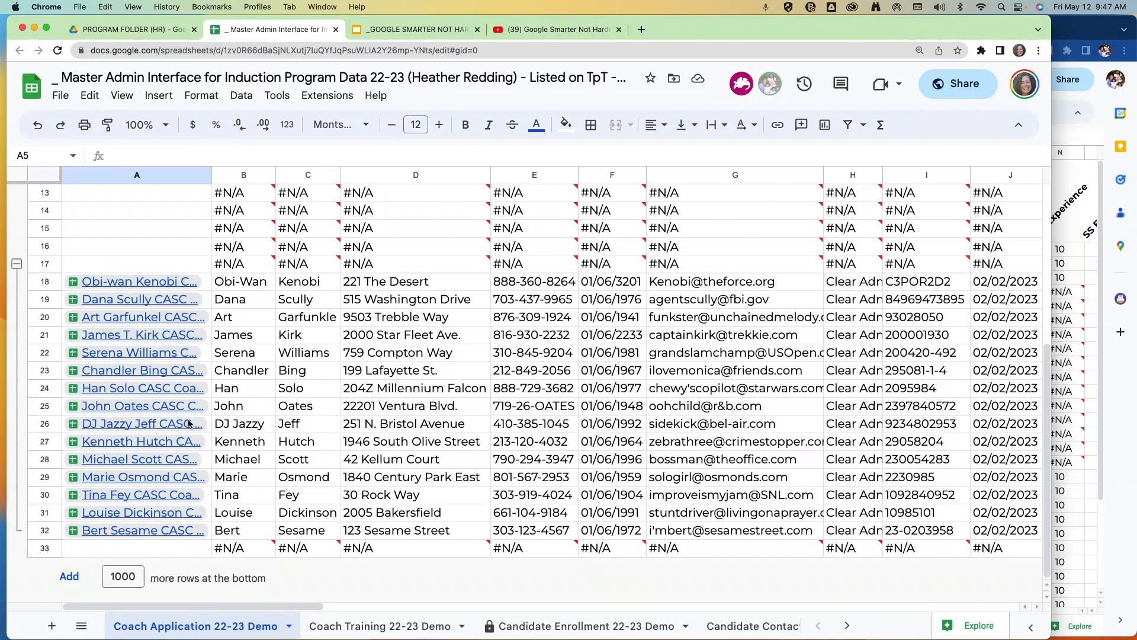
click(208, 288)
shift+click(206, 530)
scroll(135, 427, up, 5)
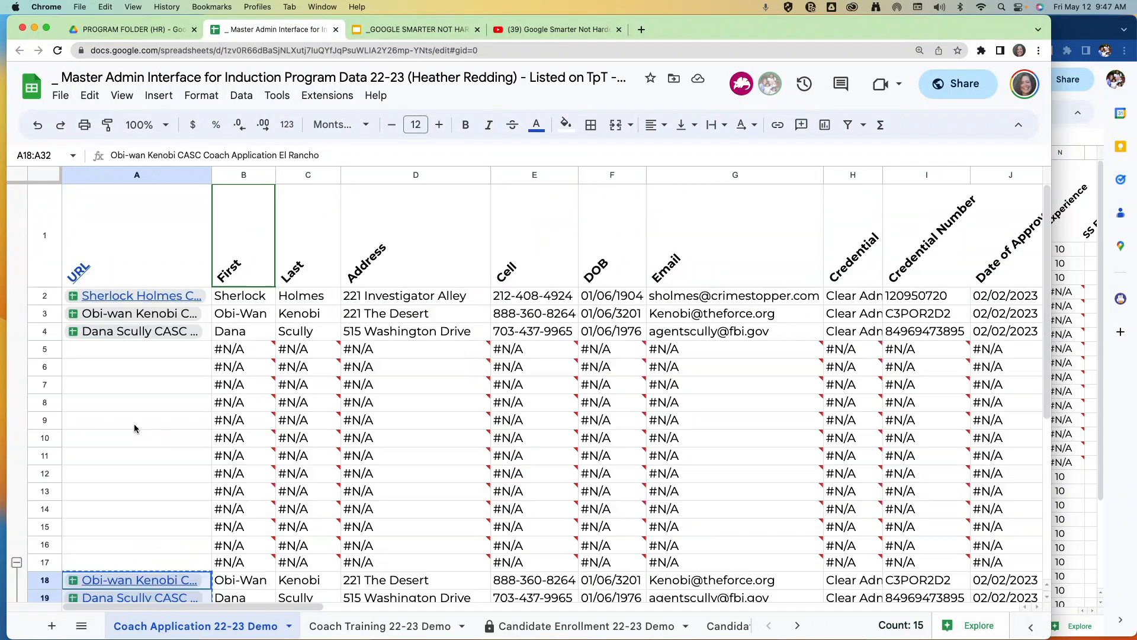
click(204, 318)
key(super+v)
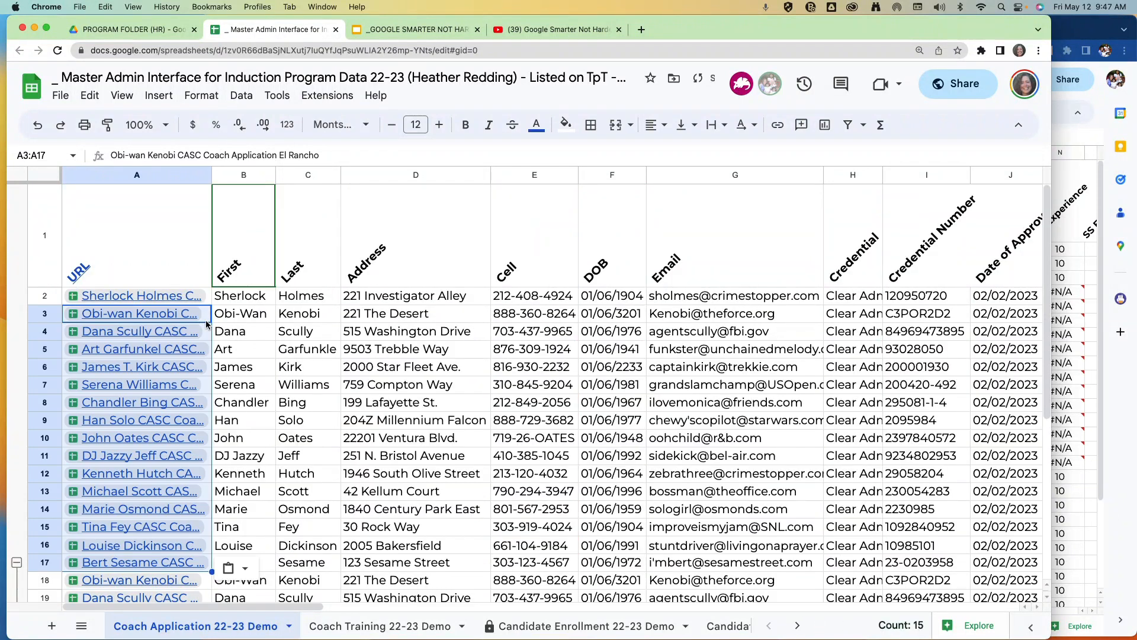
- Review the imported coach data down to row 33, comparing the filled upper rows with rows 18 to 32
click(45, 580)
scroll(46, 585, down, 3)
scroll(46, 585, down, 2)
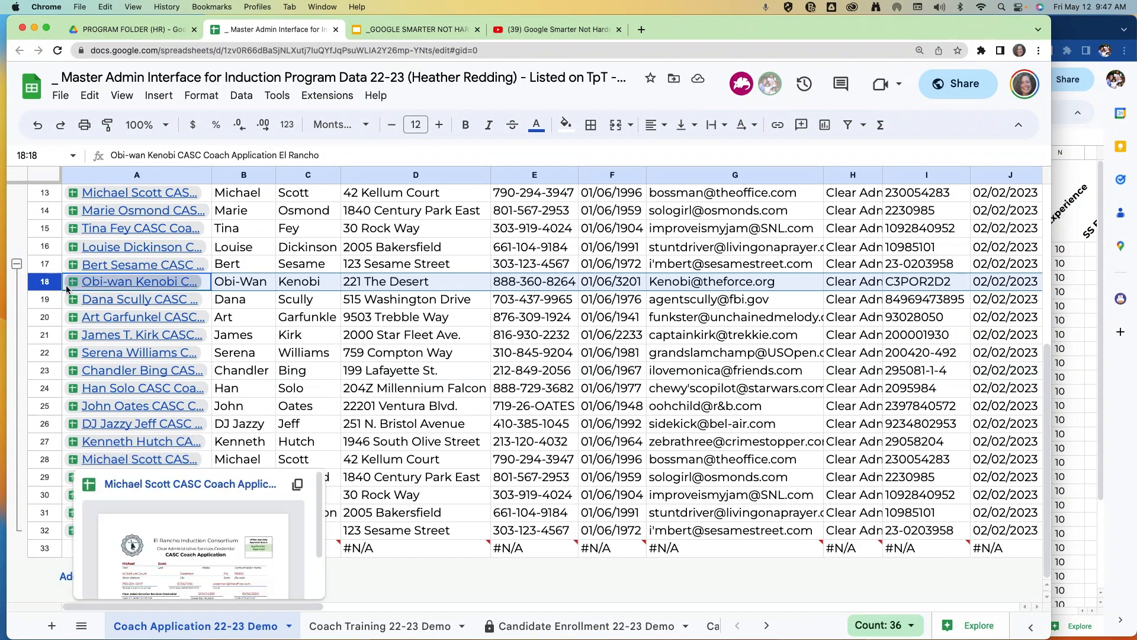
click(45, 284)
click(43, 299)
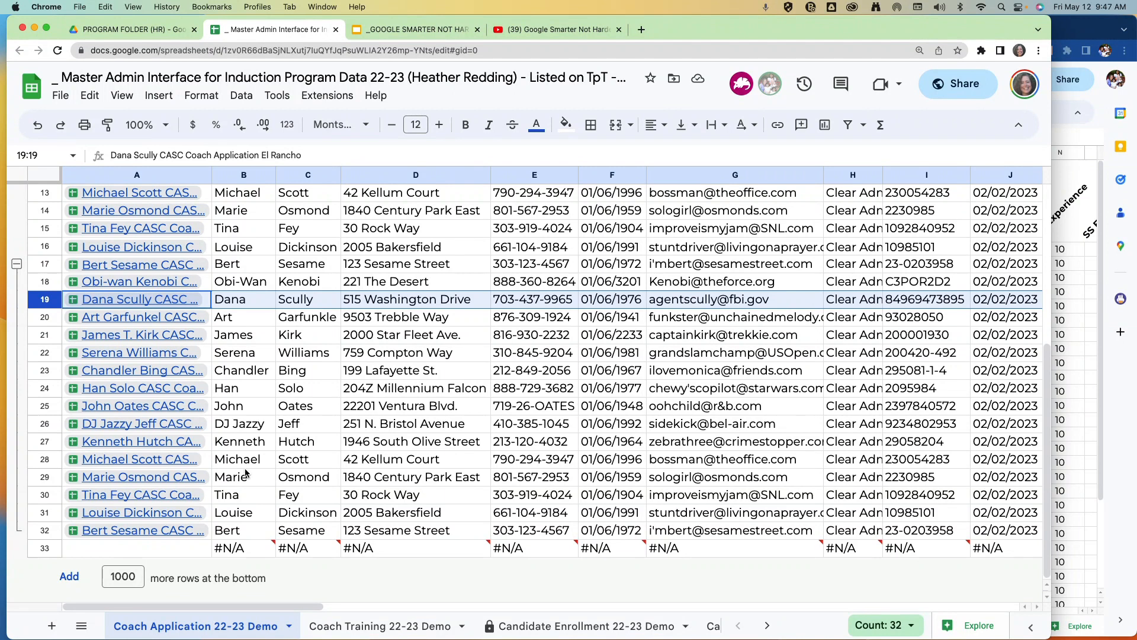
scroll(246, 472, up, 10)
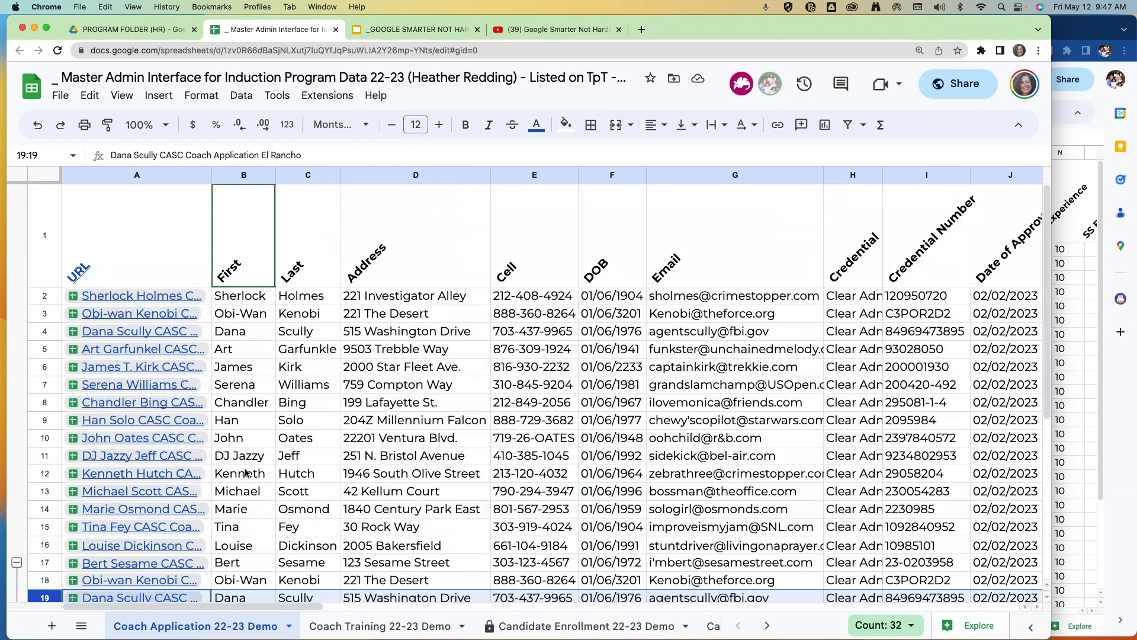
scroll(246, 473, down, 10)
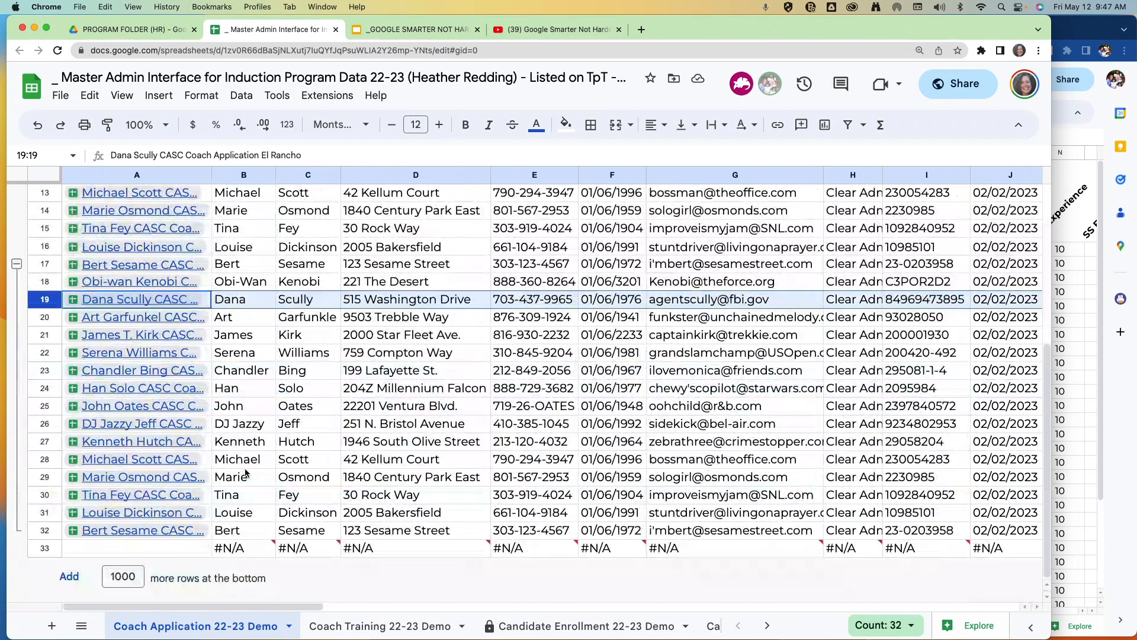
scroll(247, 472, up, 10)
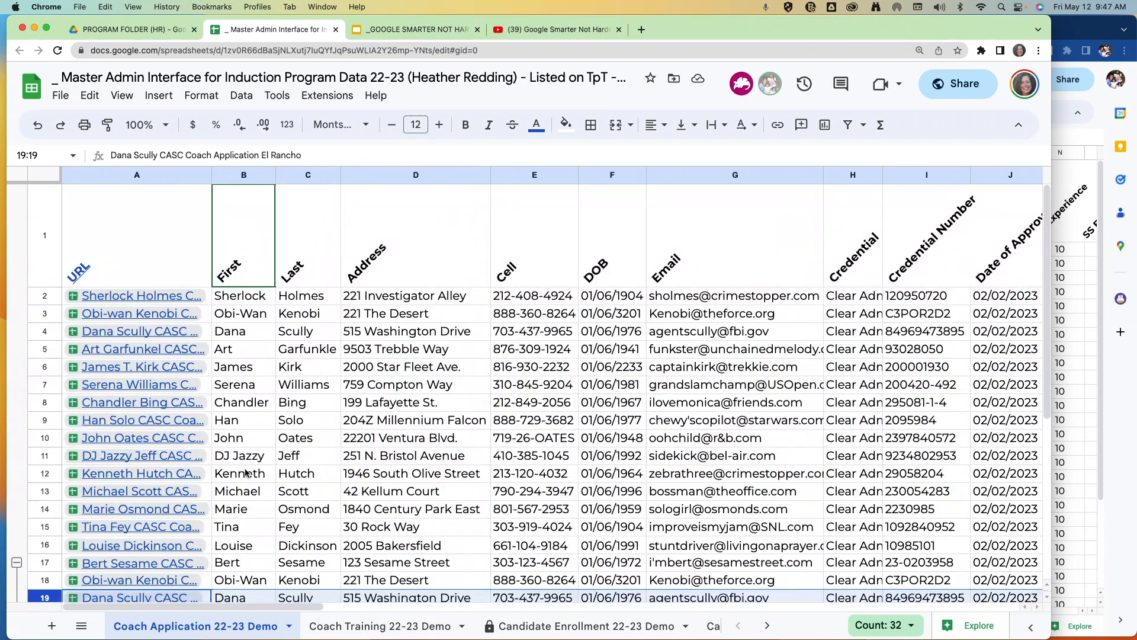
scroll(247, 472, right, 3)
scroll(234, 415, left, 3)
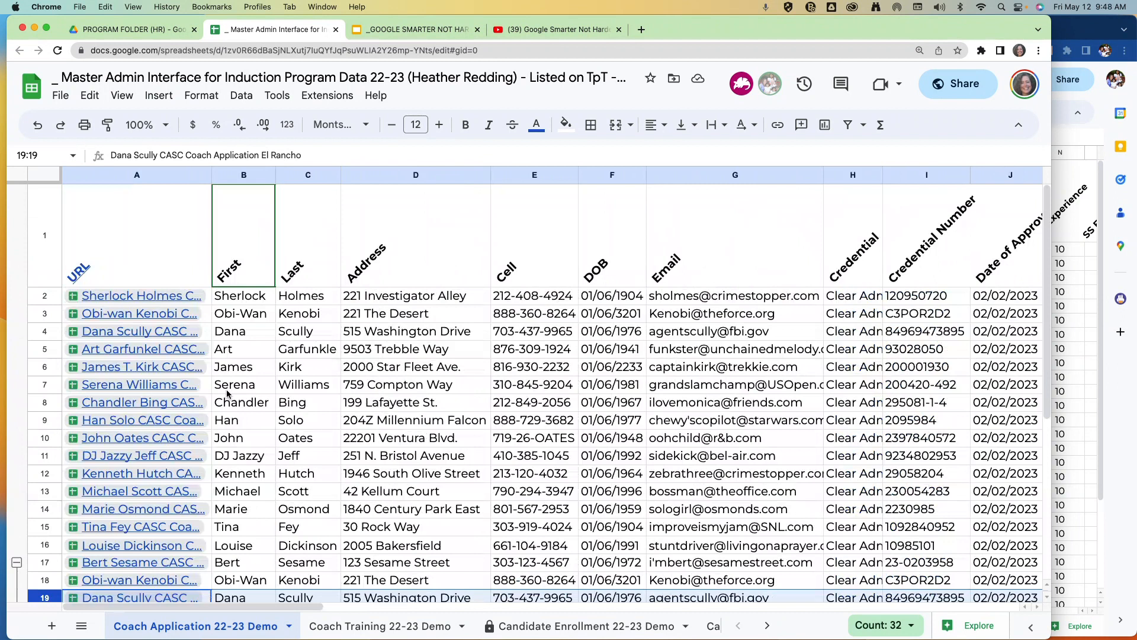
- Apply the default green alternating colors style with a header to columns A through G
click(182, 172)
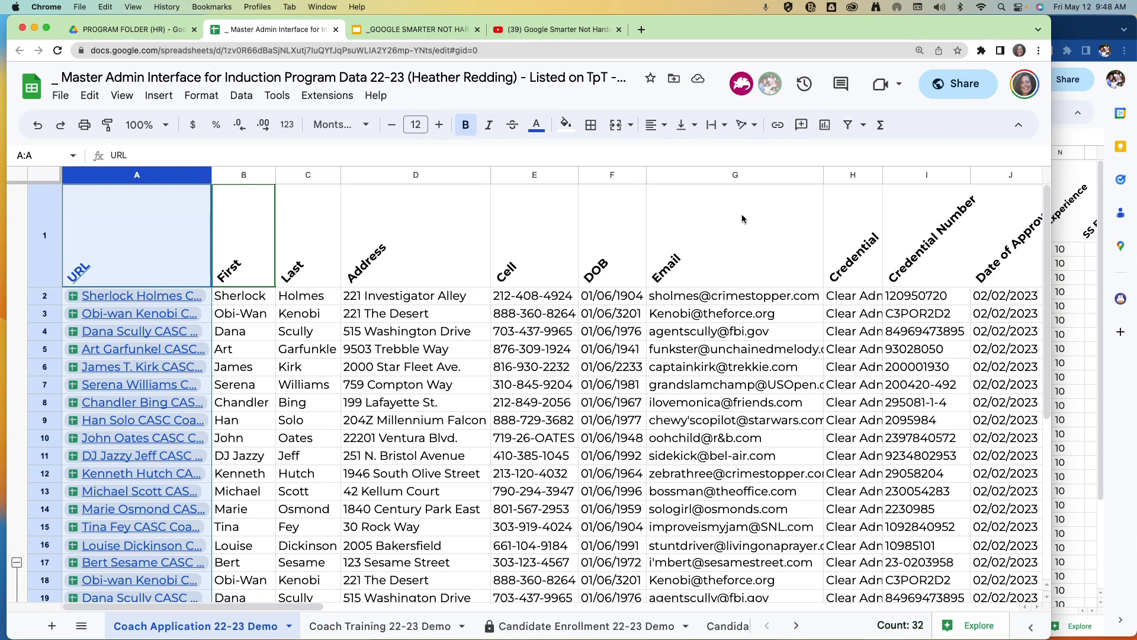
shift+click(763, 177)
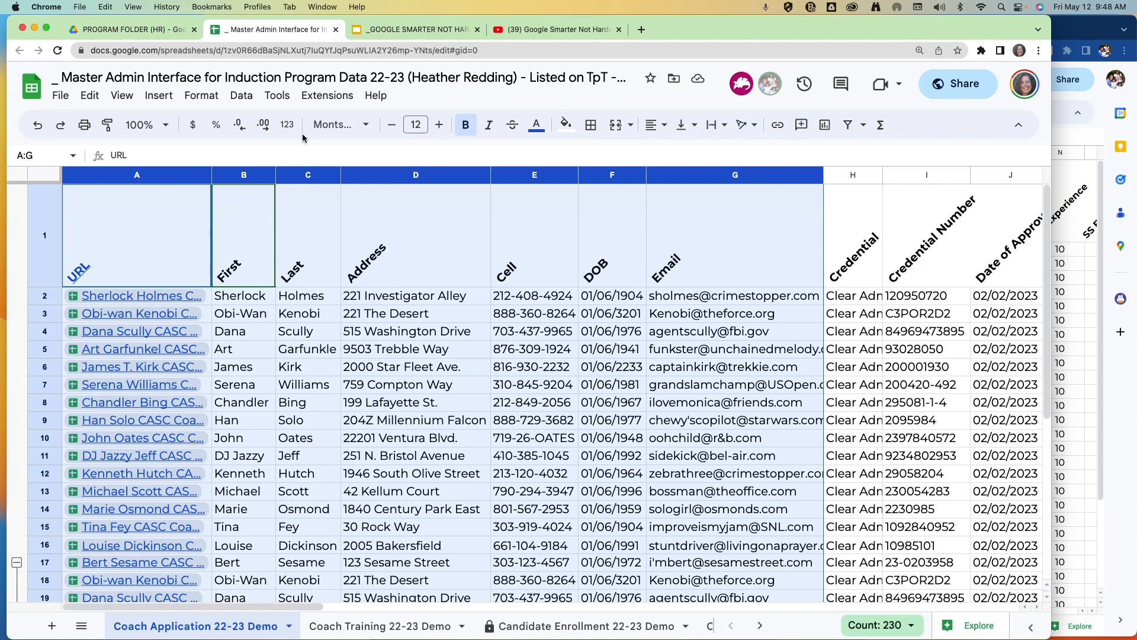
mouse_move(176, 207)
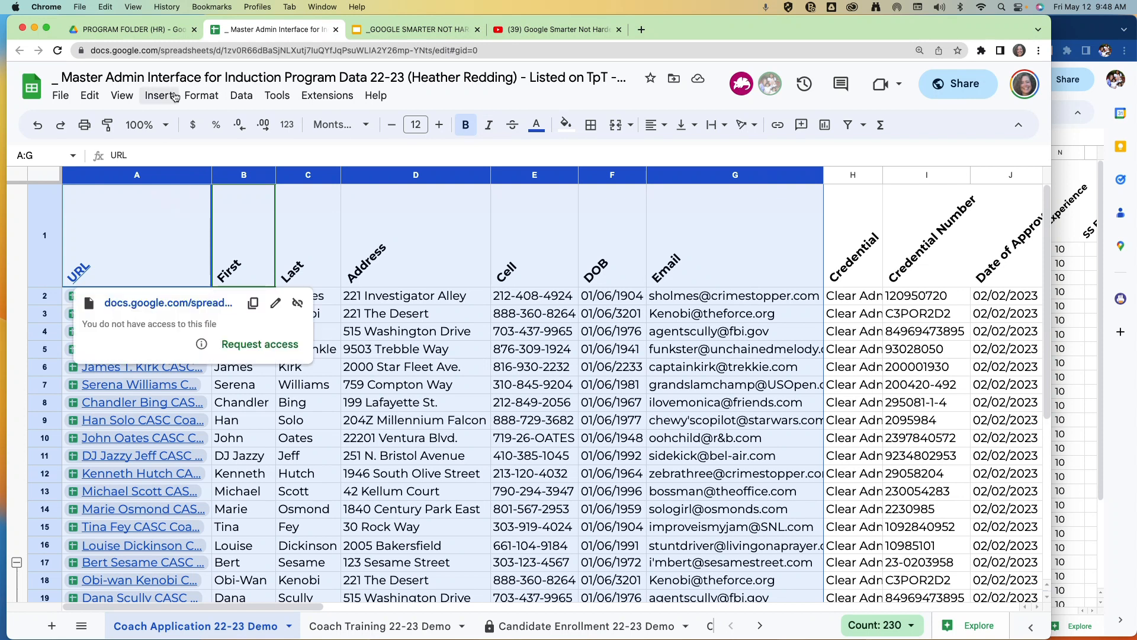
click(200, 95)
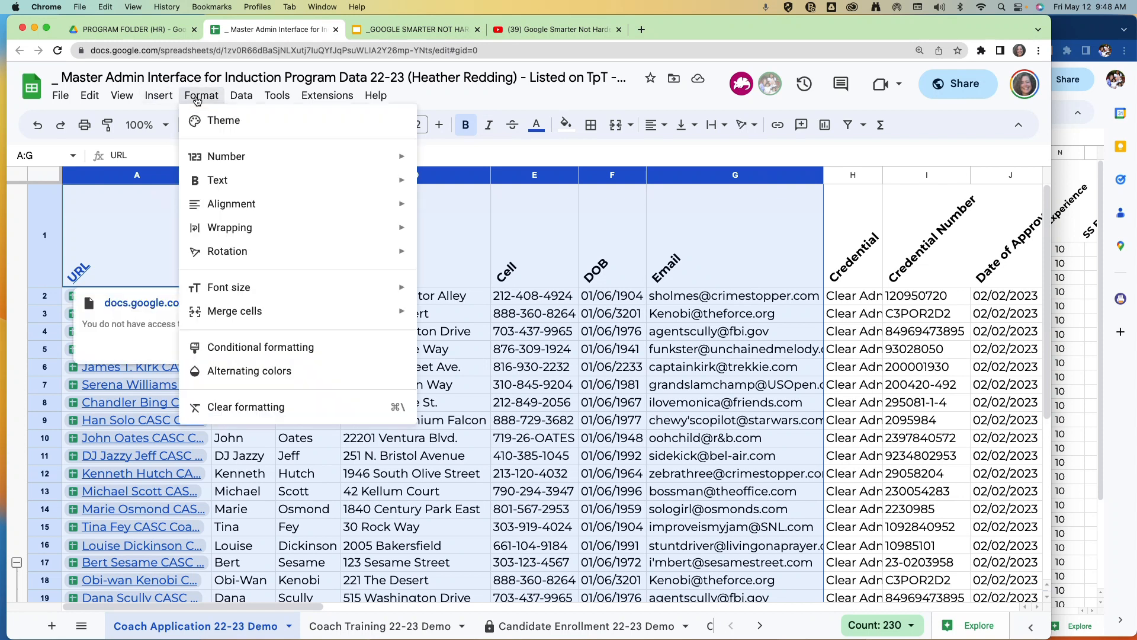
click(233, 380)
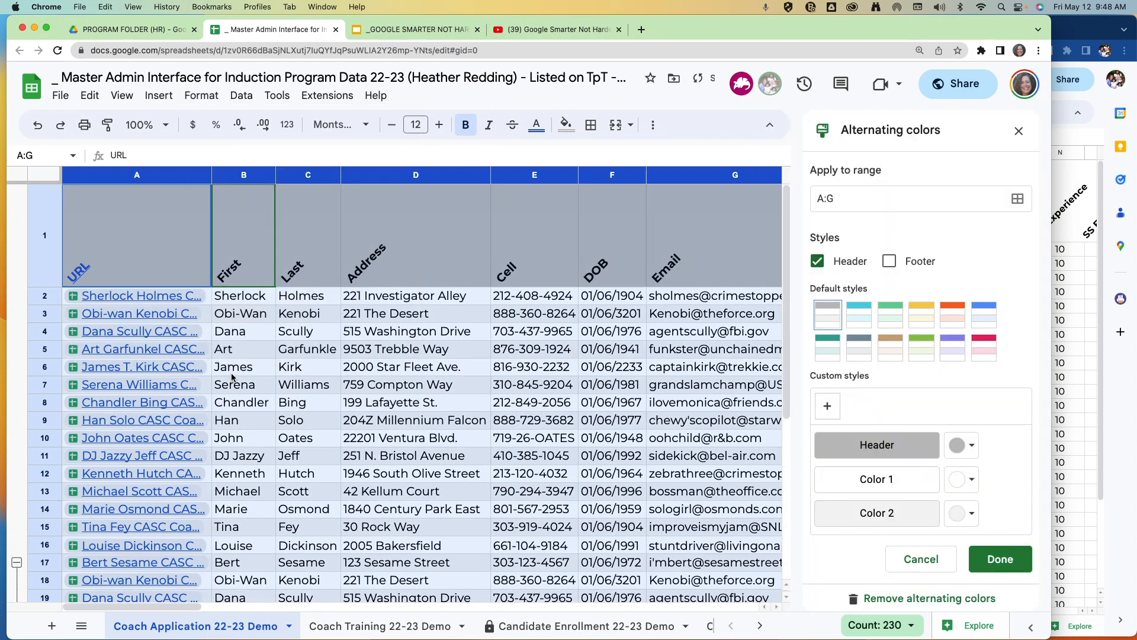
click(890, 315)
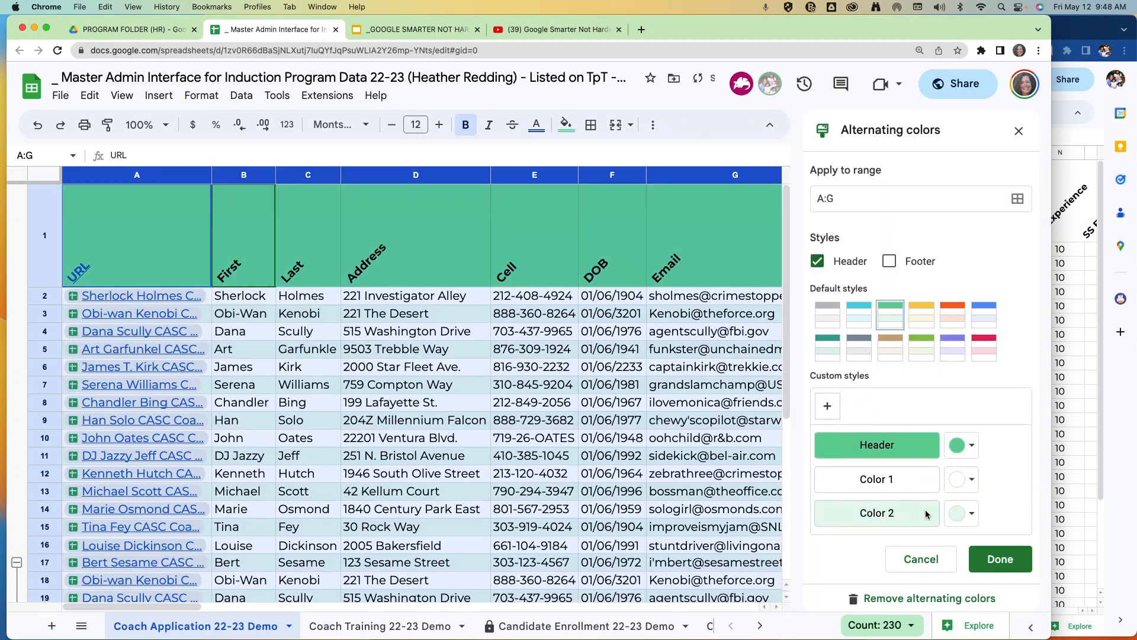
click(1000, 561)
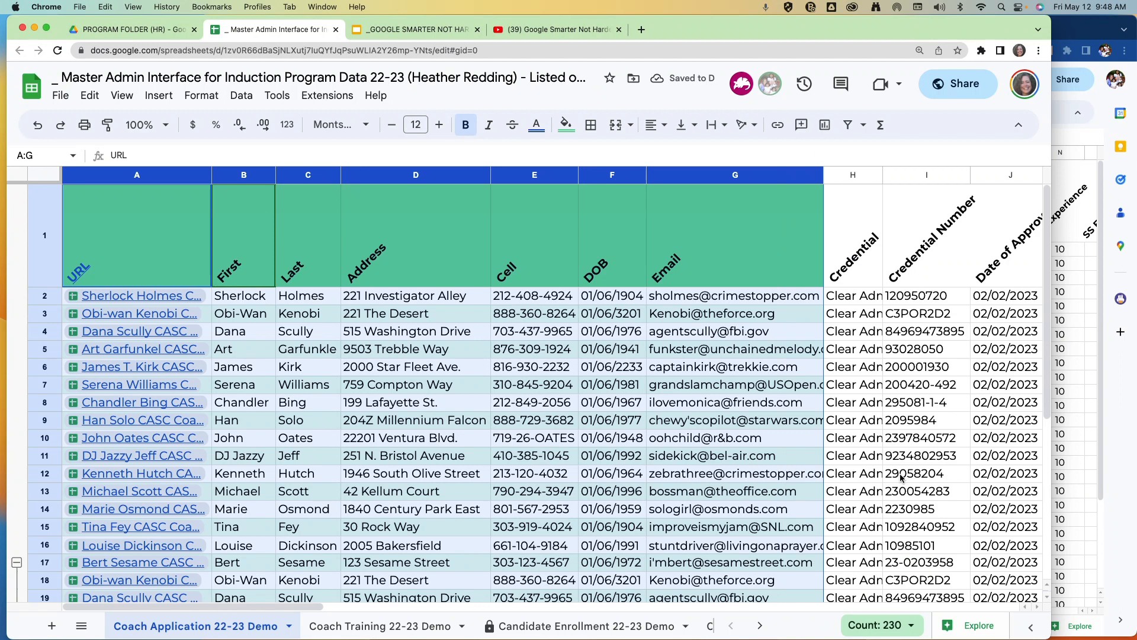
- Move the Email column so that it sits between the Last and Address columns
click(684, 215)
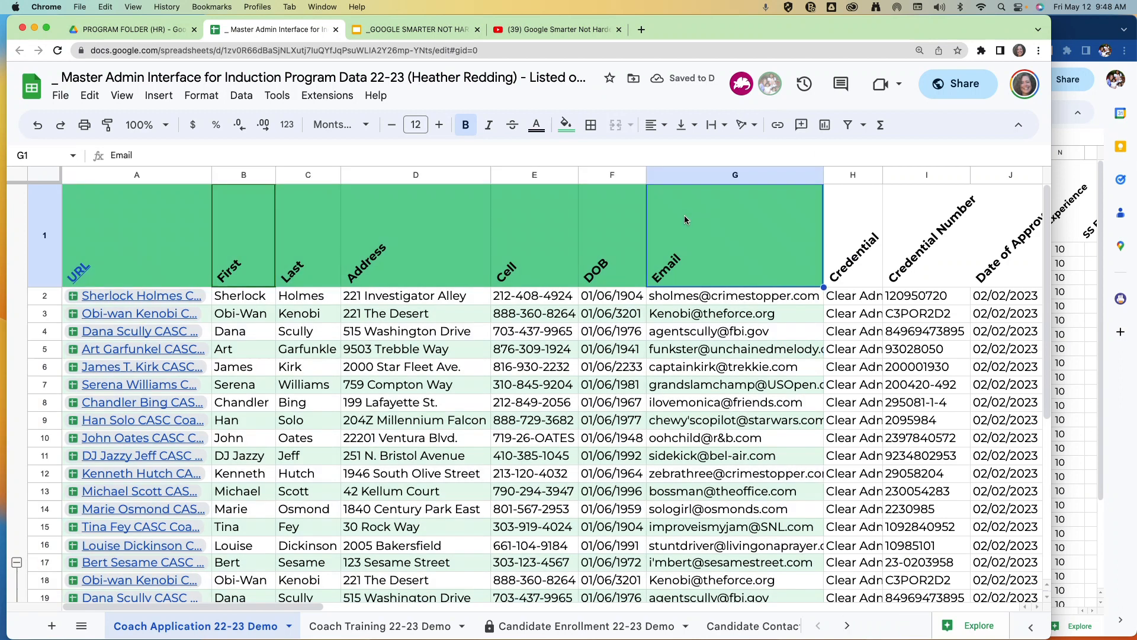
click(695, 173)
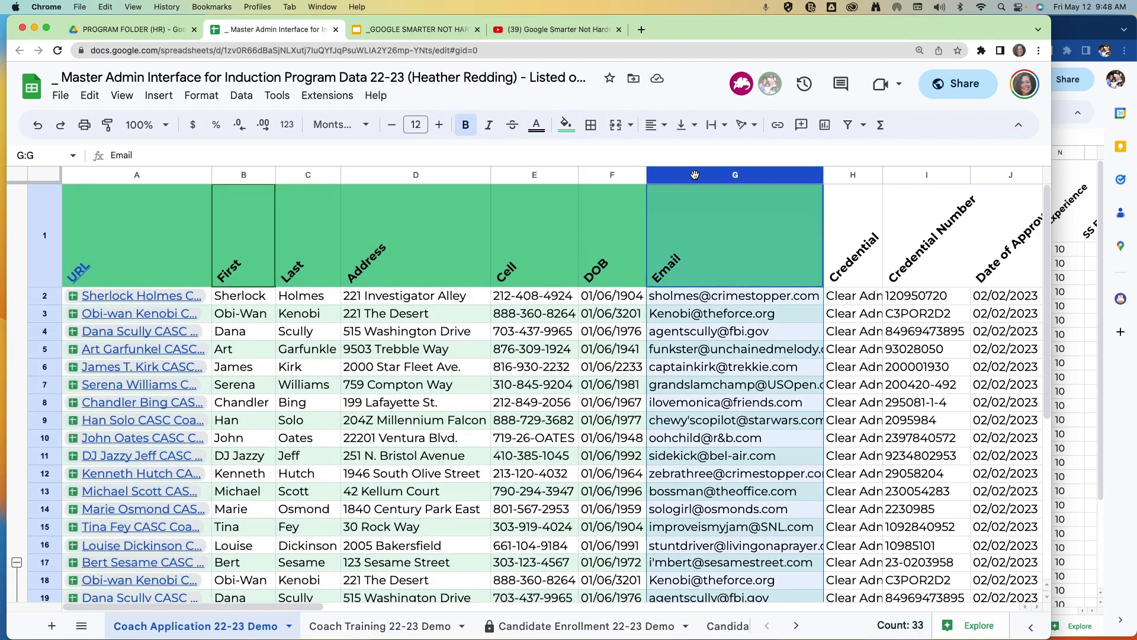
drag(694, 174, 403, 171)
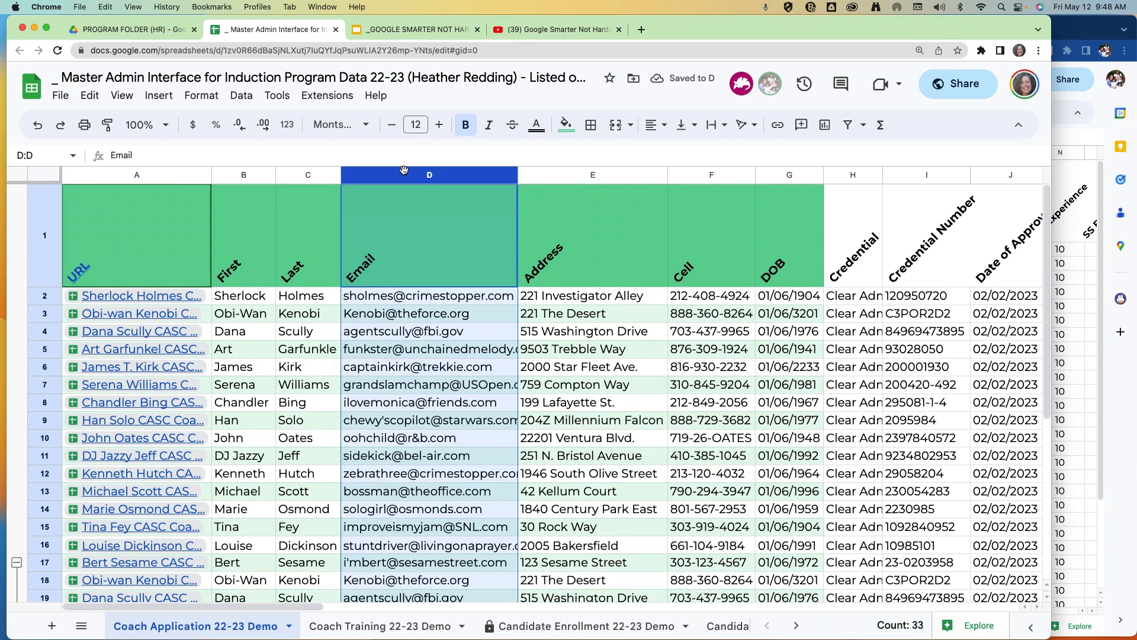
- Group columns B through G, from First to DOB
click(788, 175)
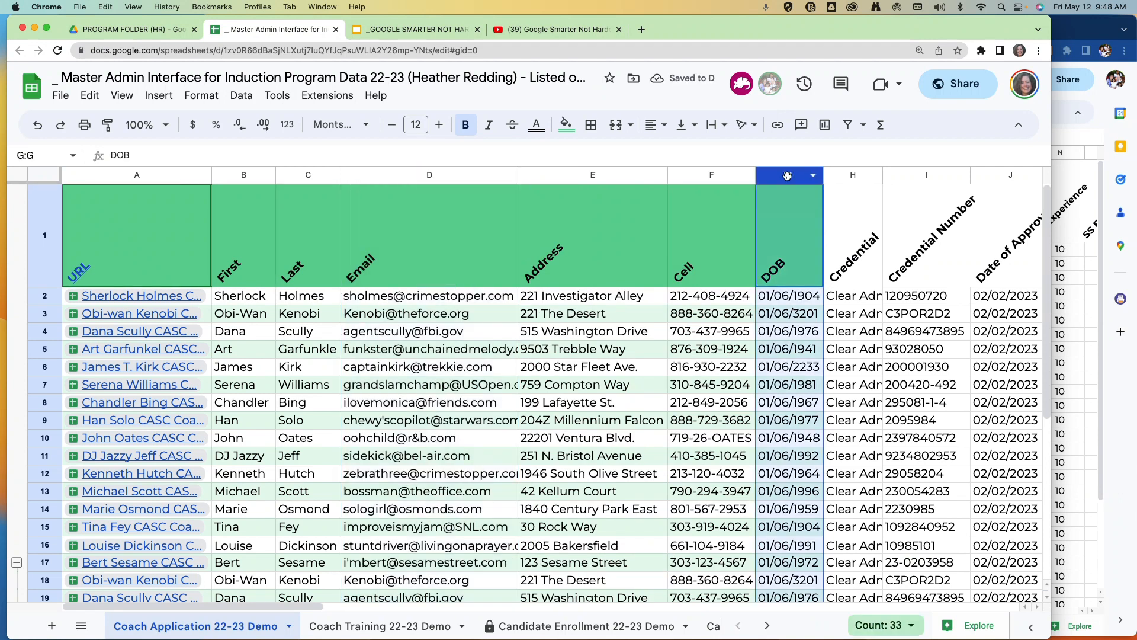
shift+click(247, 176)
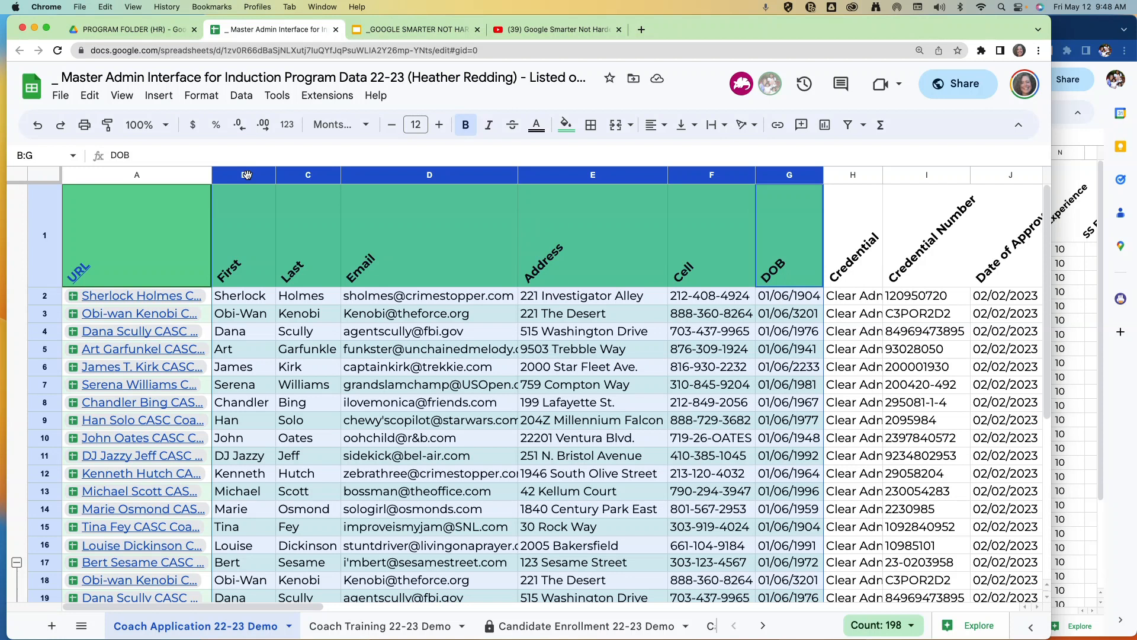
right_click(247, 175)
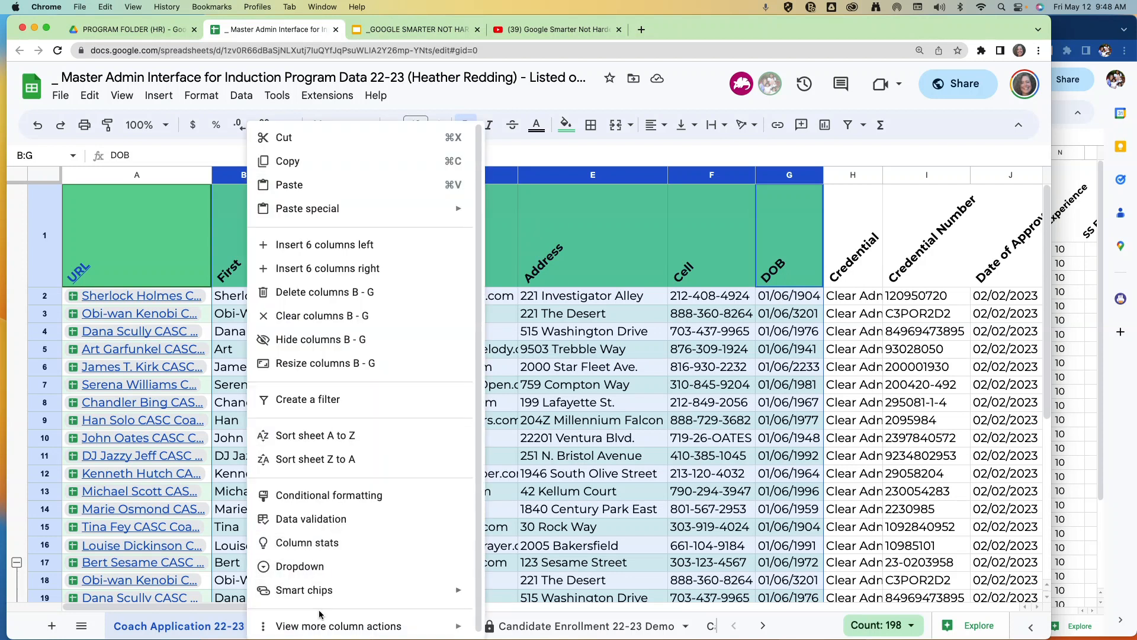
mouse_move(329, 626)
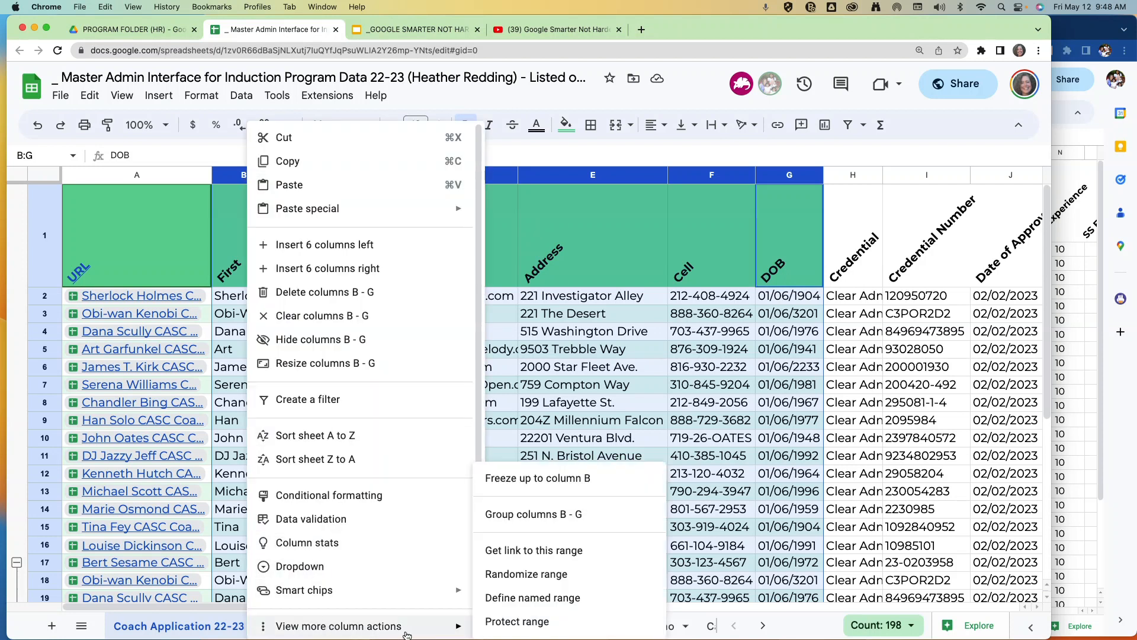
click(533, 514)
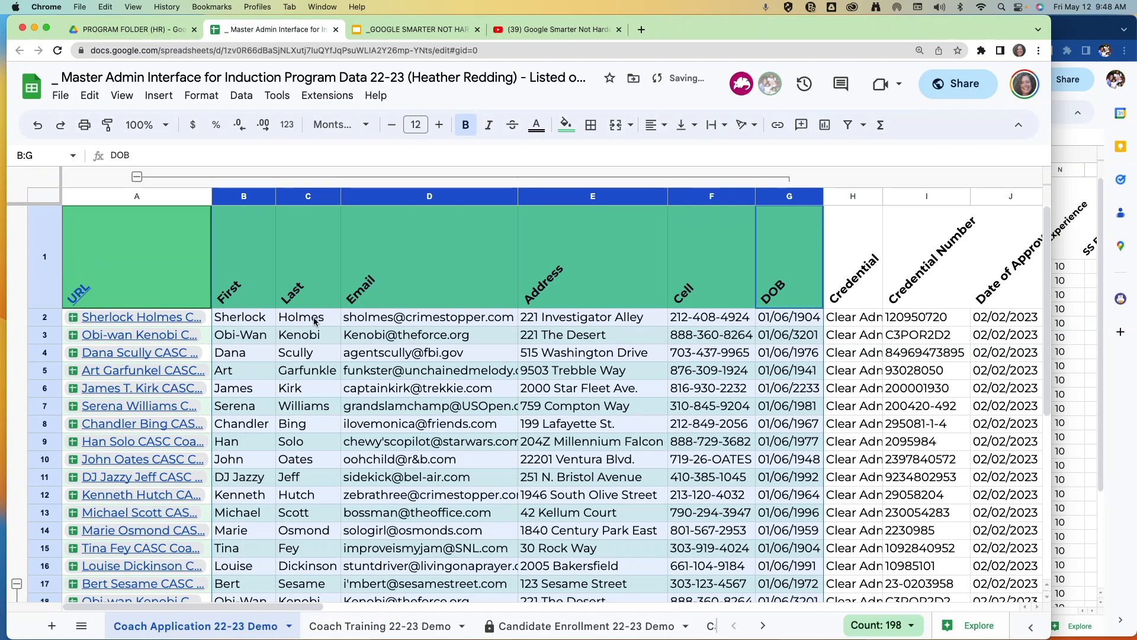
- Test collapsing and expanding the group of columns B through G, and leave it collapsed
click(137, 178)
click(137, 177)
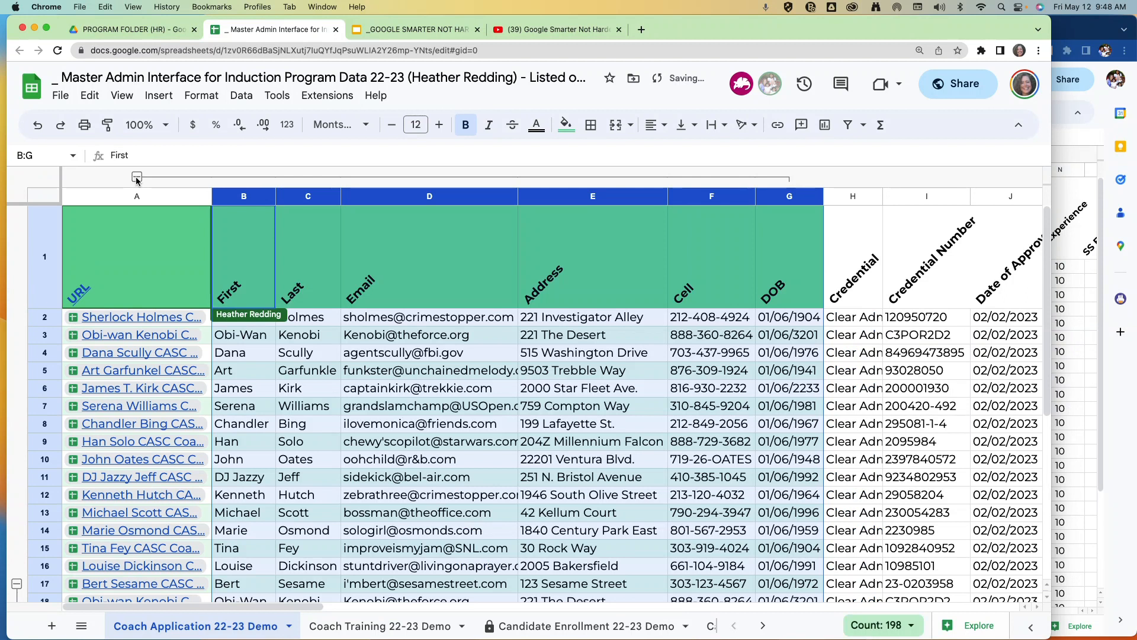
click(137, 177)
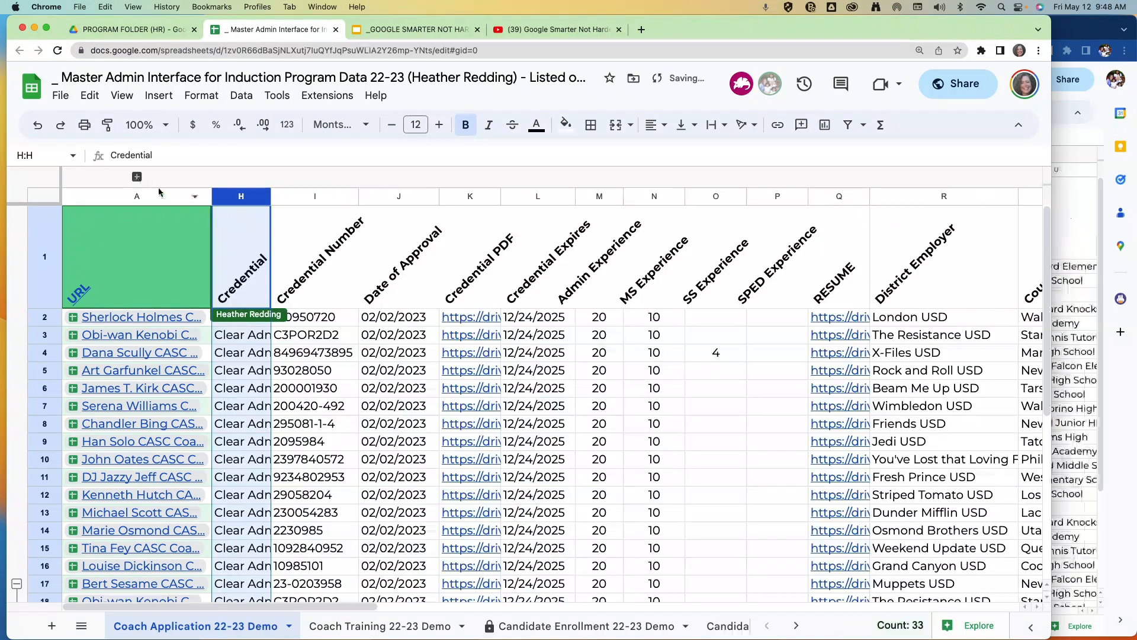
click(137, 177)
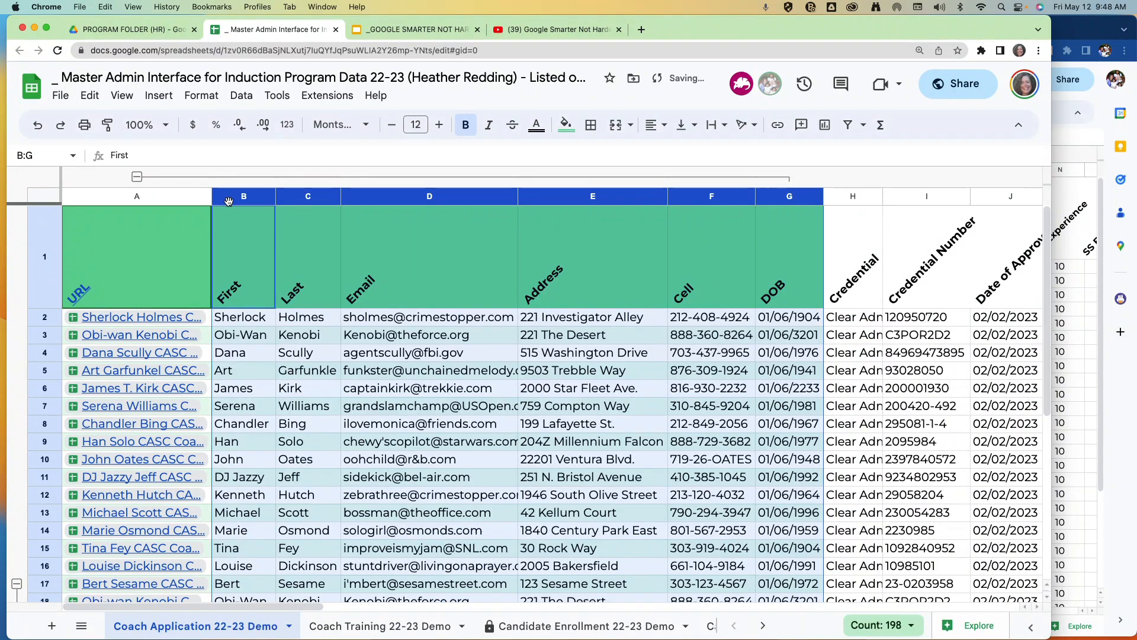
click(137, 177)
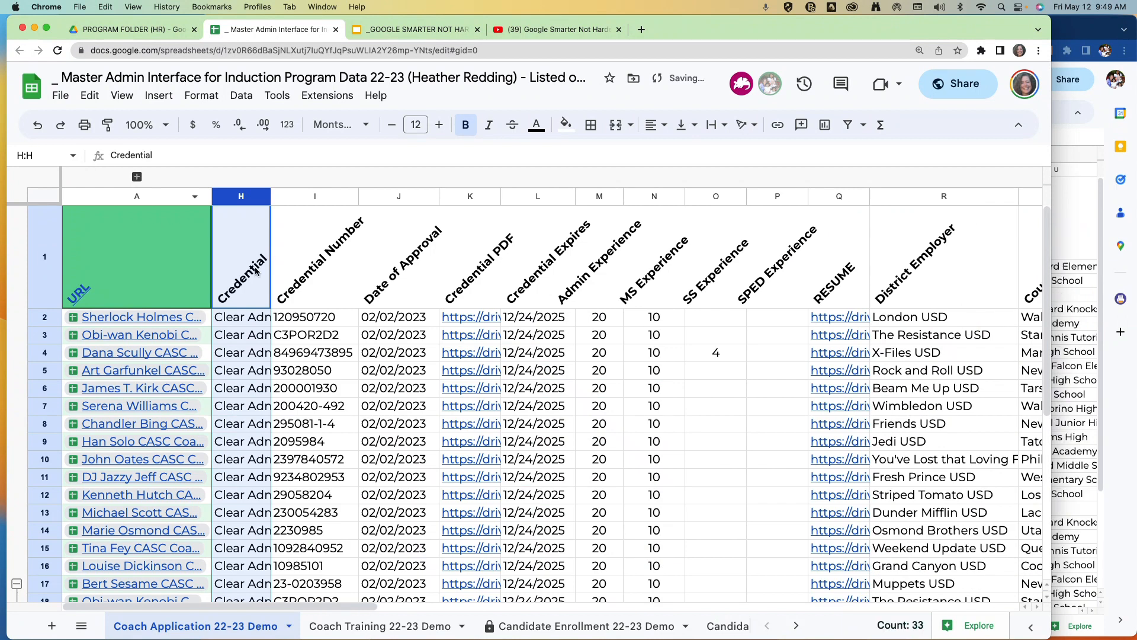
- Apply the default orange alternating colors style with a header to columns H through Q, from Credential to RESUME
click(256, 269)
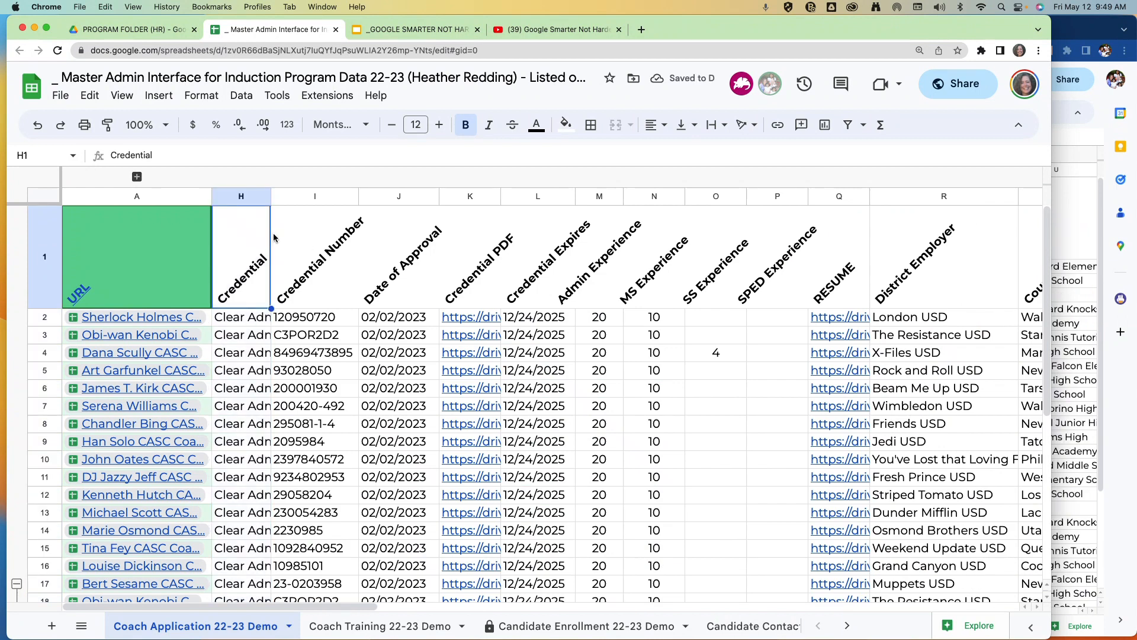
click(246, 196)
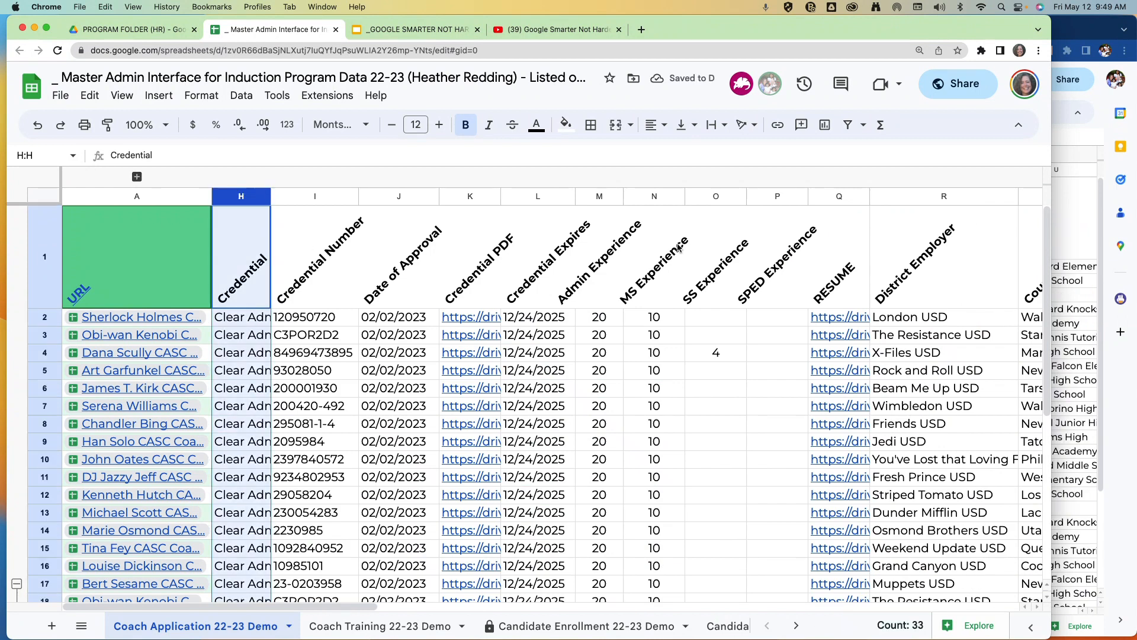
shift+click(845, 197)
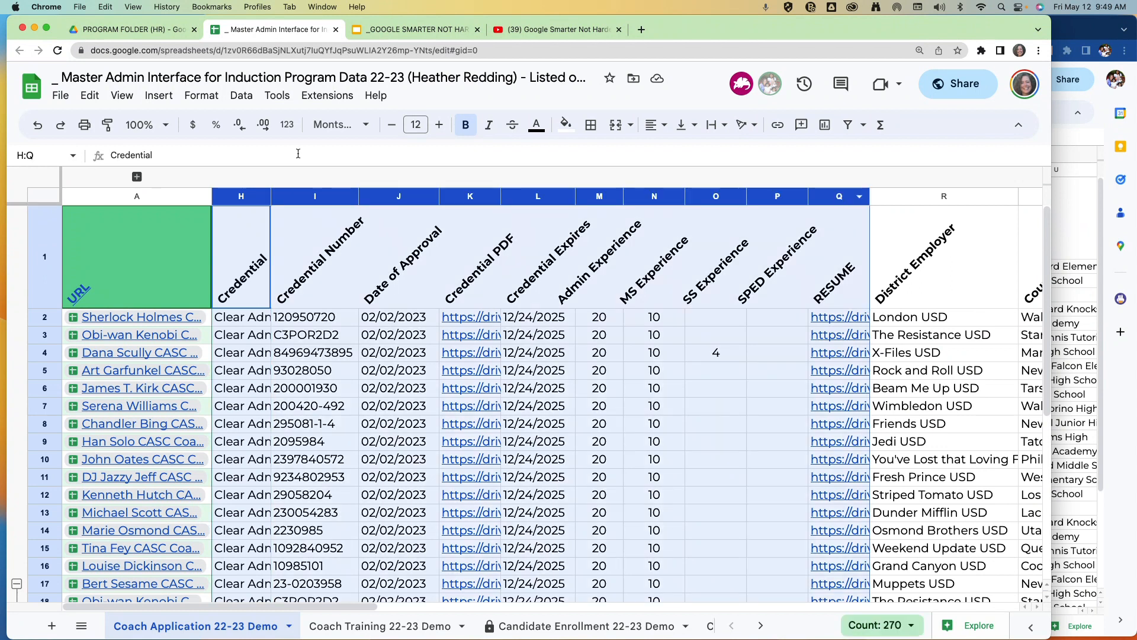
click(198, 96)
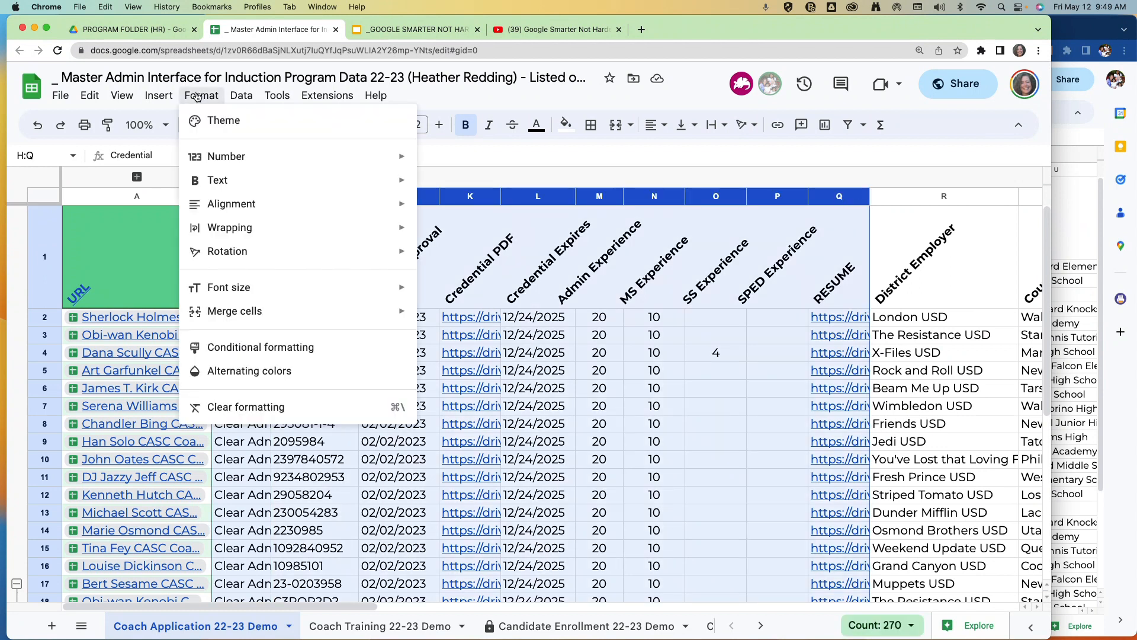
click(222, 377)
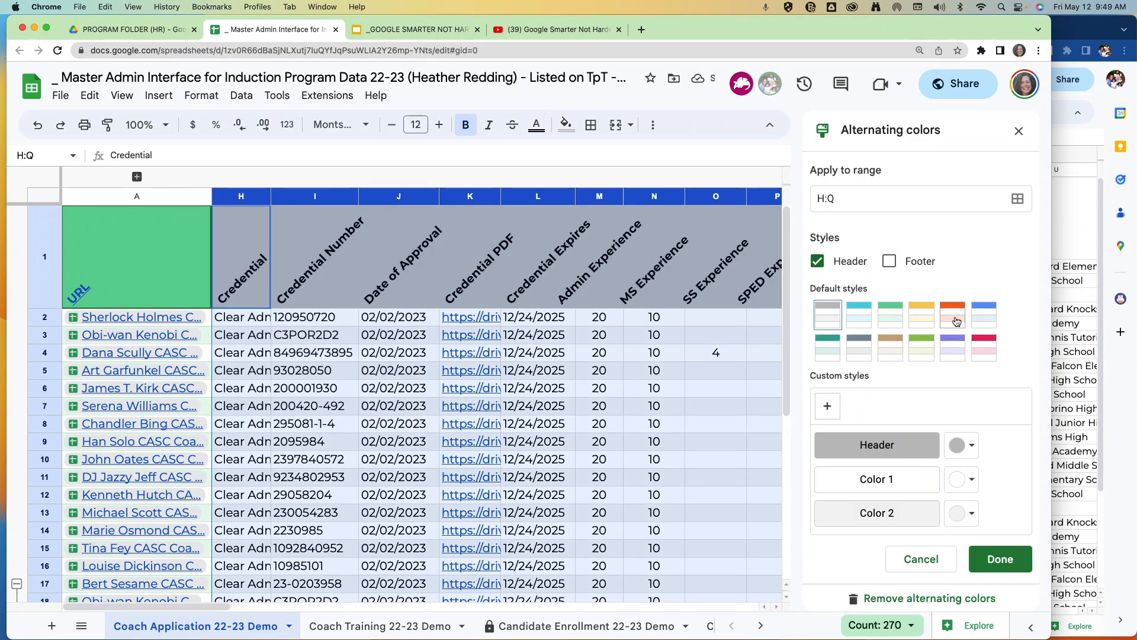
click(963, 320)
click(1000, 559)
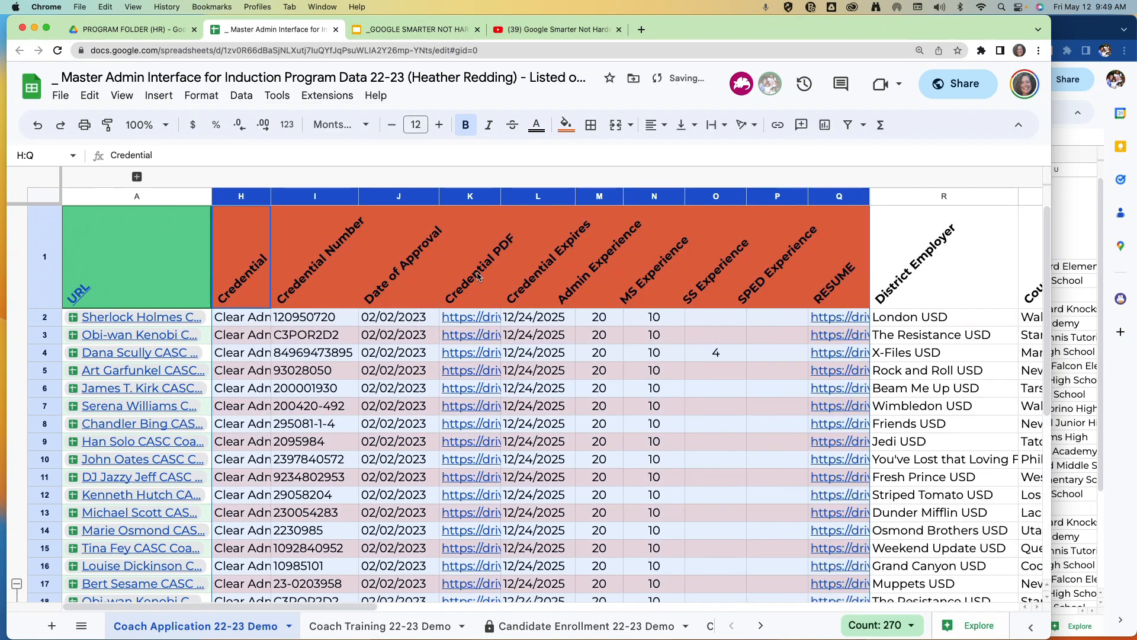
- Group columns I through Q, from Credential Number to RESUME, and collapse the group under the Credential column
click(828, 237)
click(839, 196)
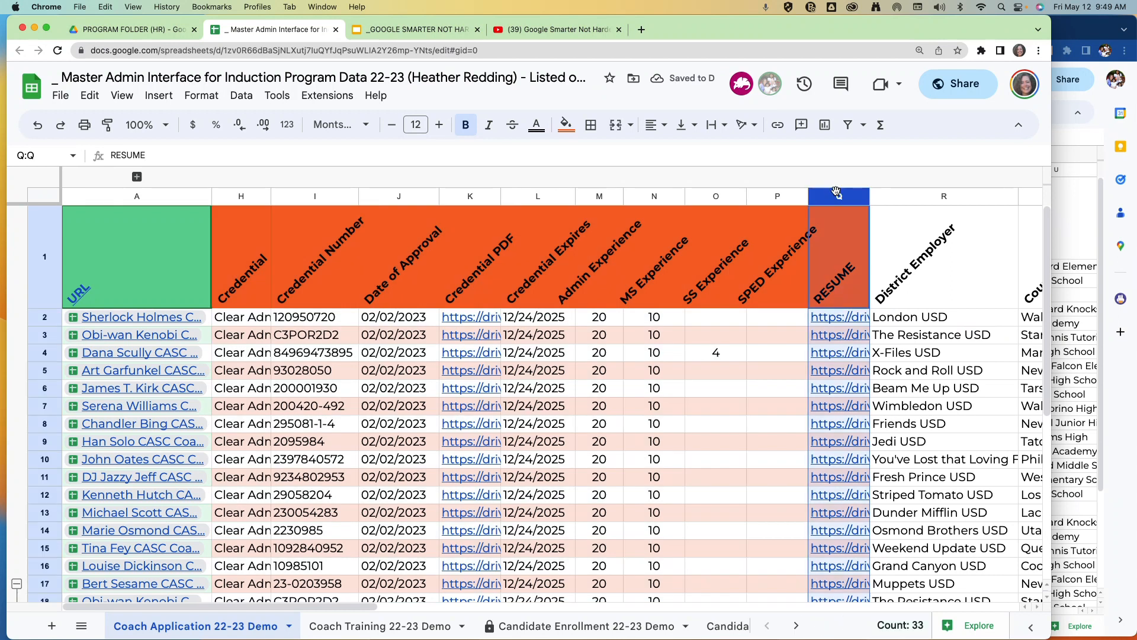
shift+click(307, 197)
right_click(303, 202)
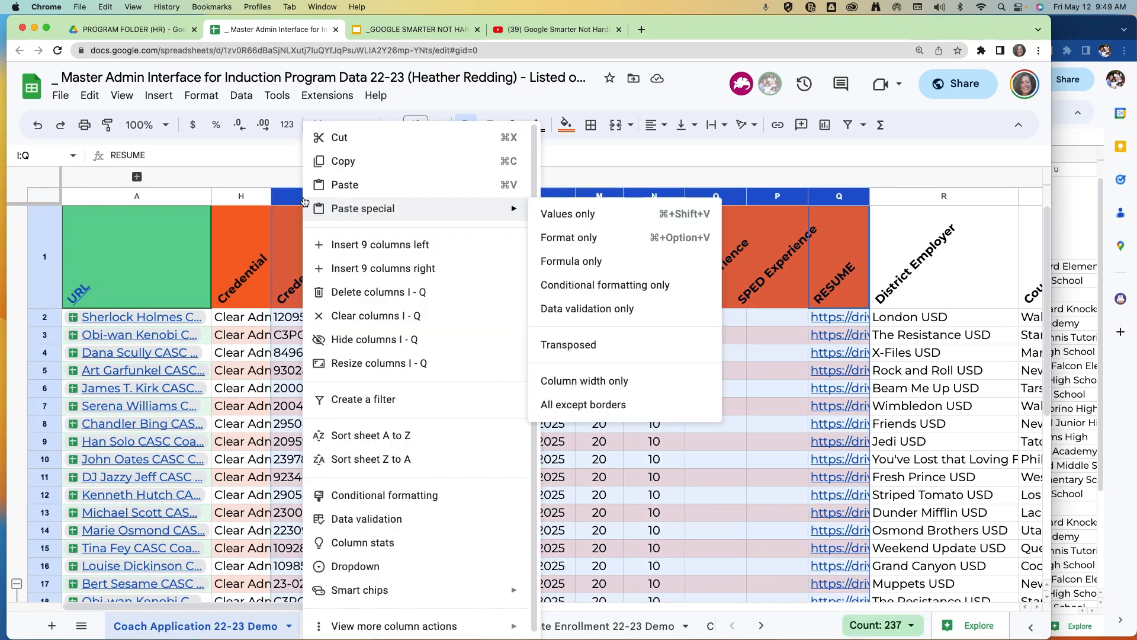
mouse_move(376, 625)
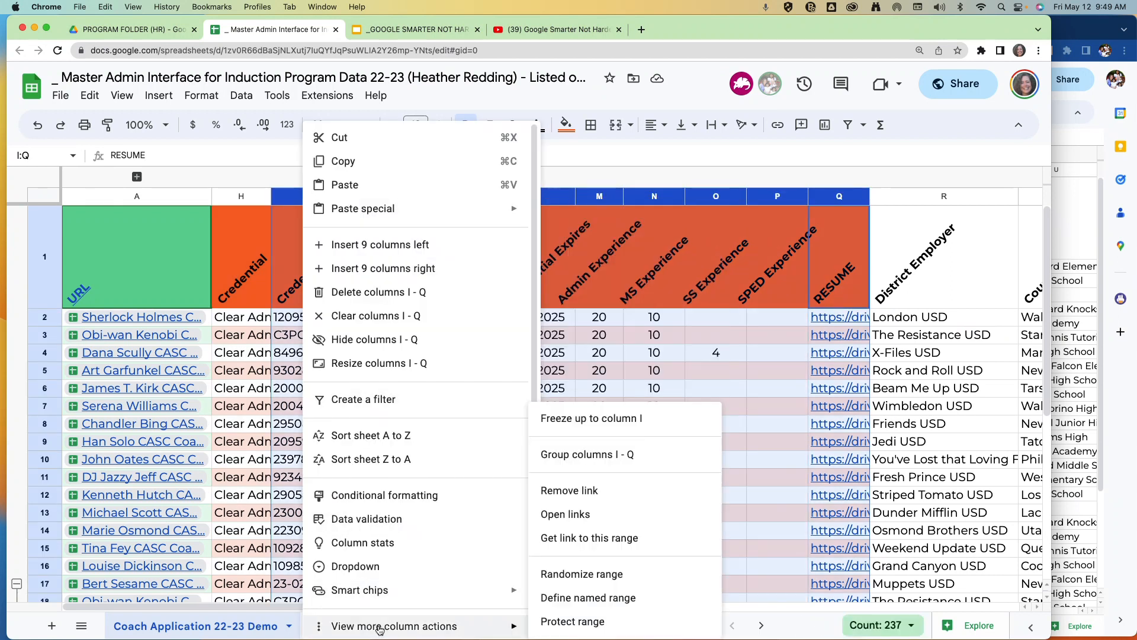
click(593, 454)
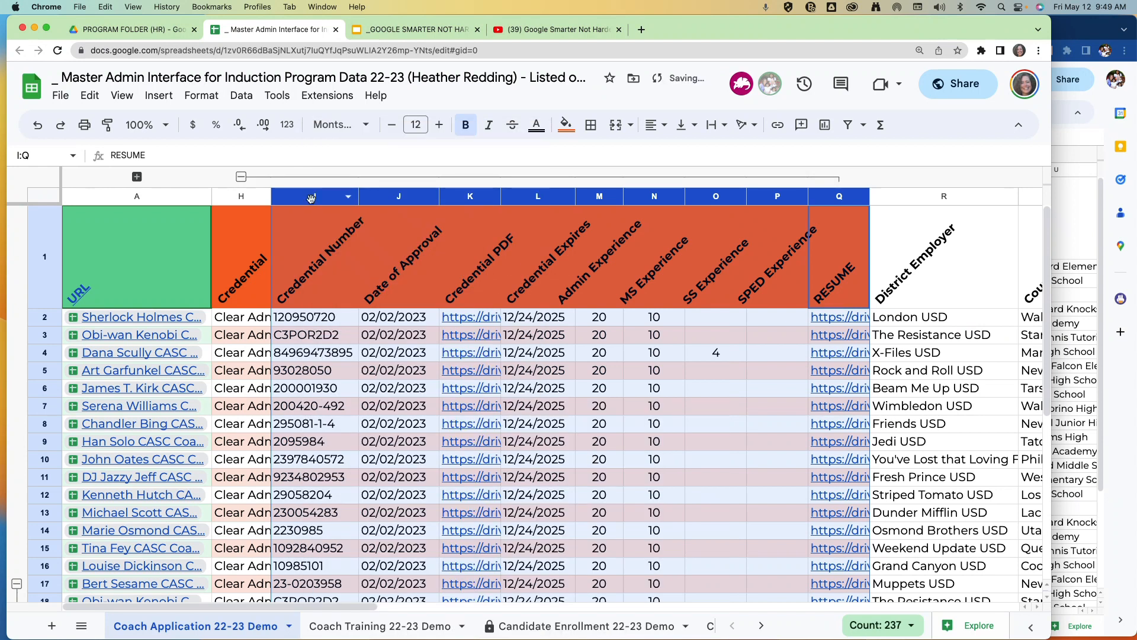
click(297, 203)
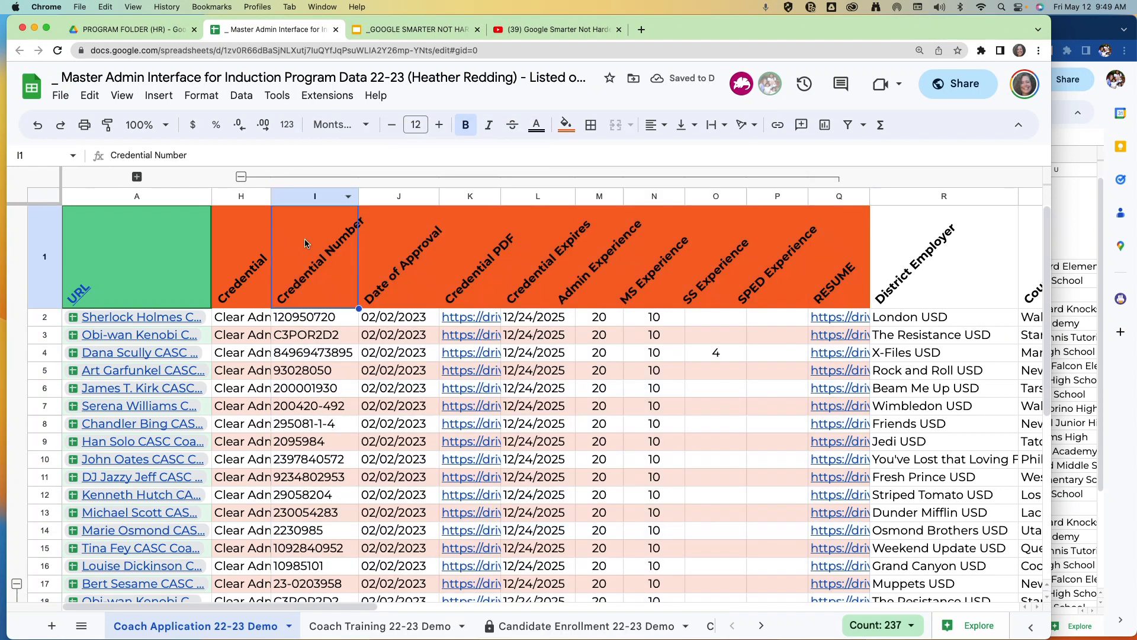
click(241, 177)
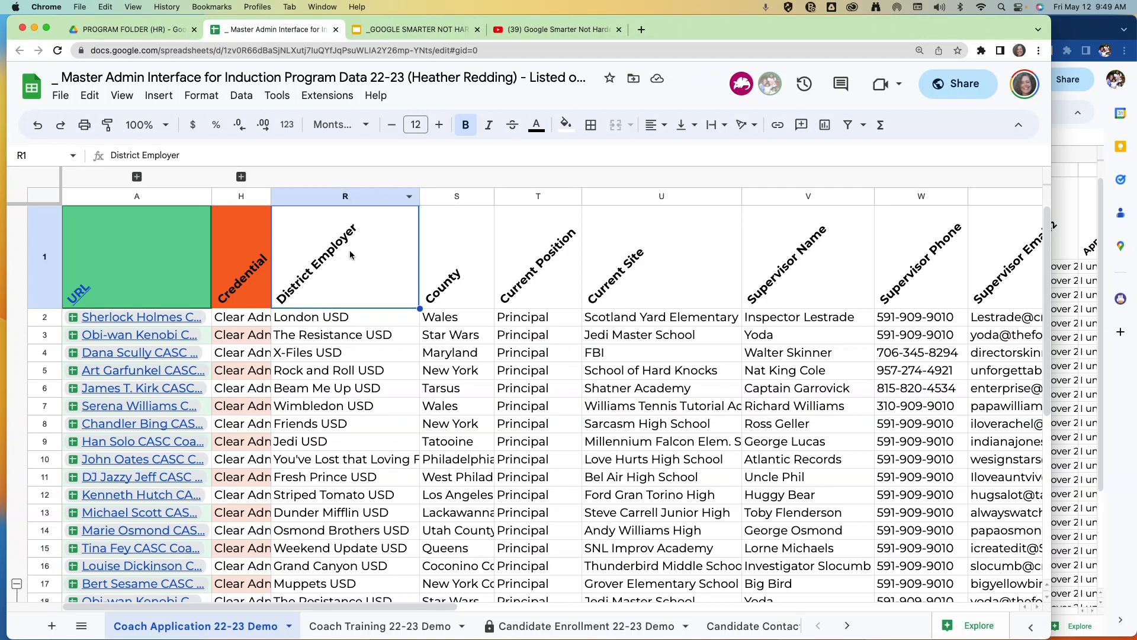
- Apply the default blue alternating colors style with a header to columns R through X, from District Employer to Supervisor Email
click(380, 194)
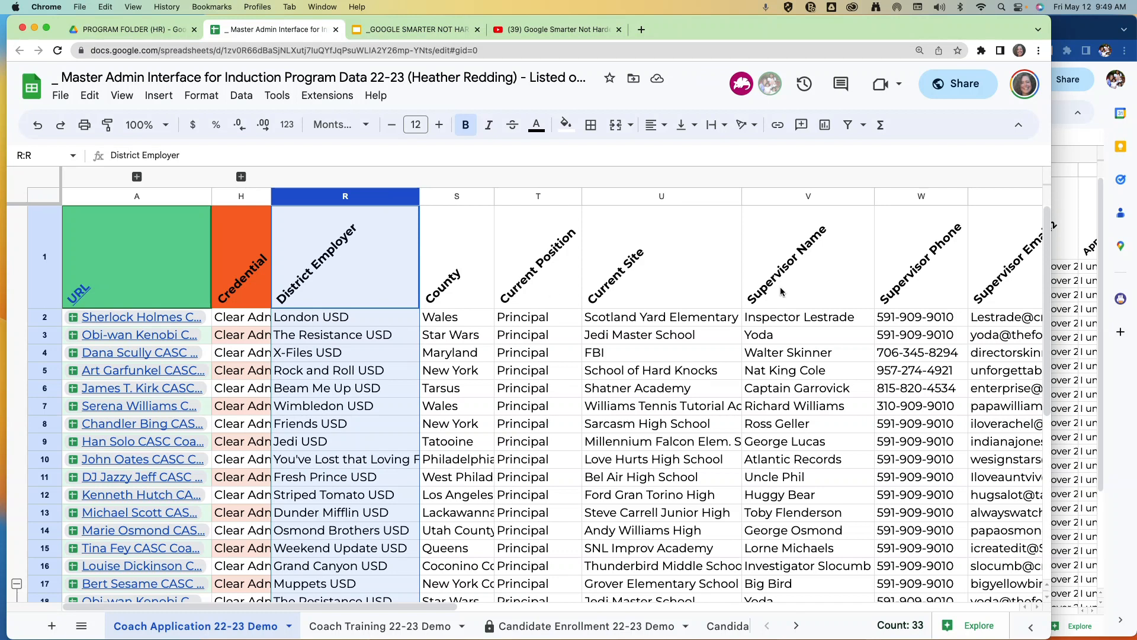
scroll(746, 287, right, 4)
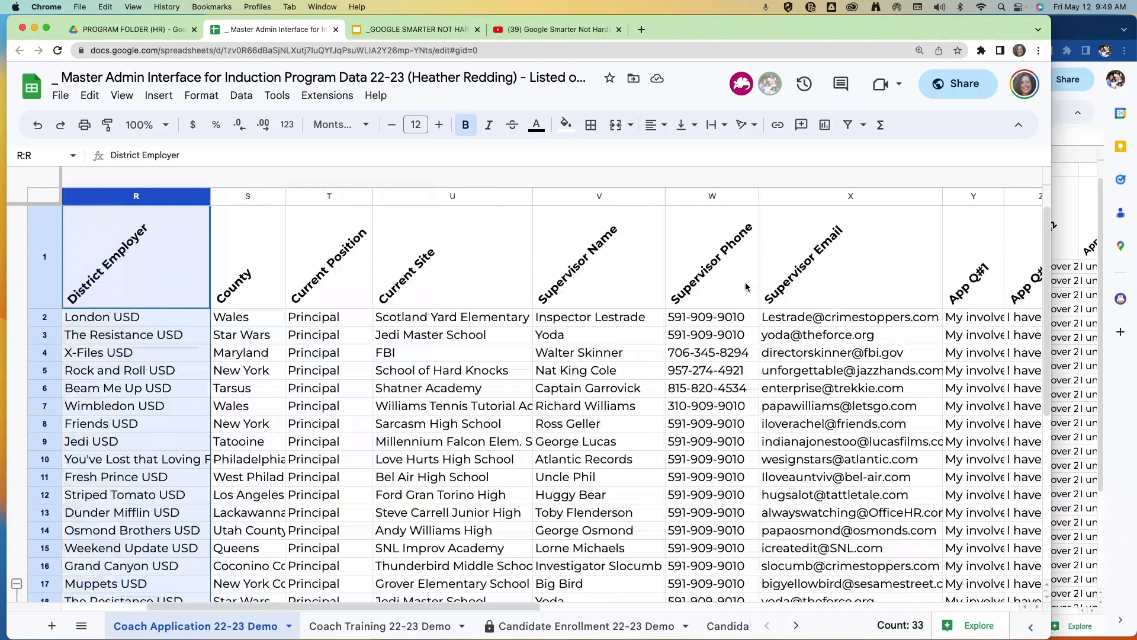
shift+click(853, 196)
click(200, 95)
click(237, 371)
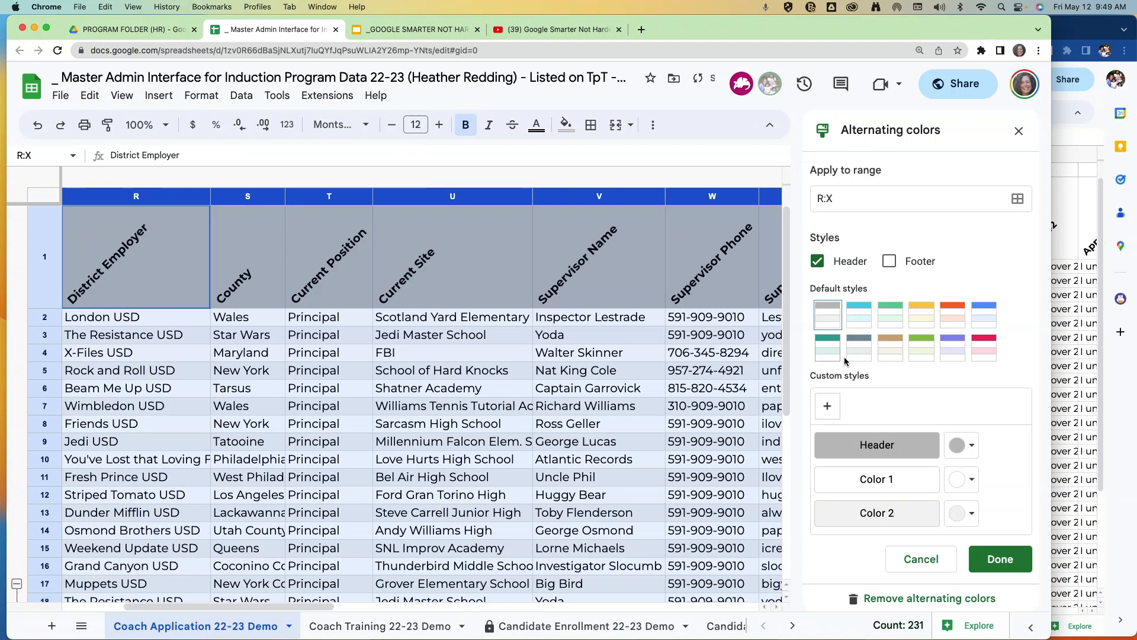
click(978, 321)
click(1000, 559)
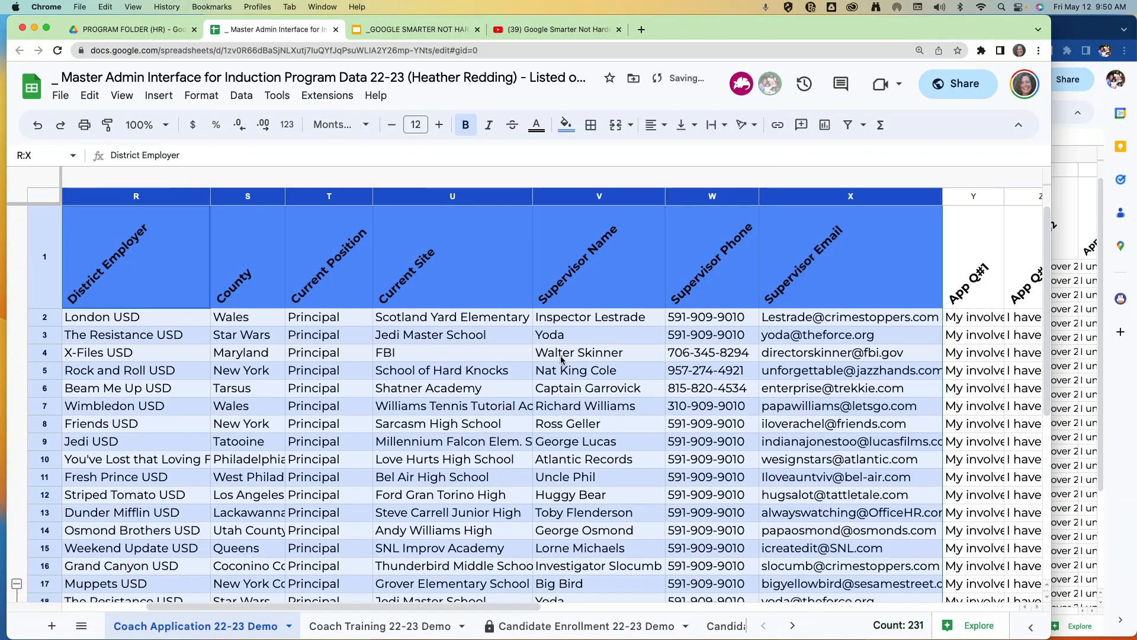
- Group columns S through X, from County to Supervisor Email, and collapse the group under District Employer
click(835, 196)
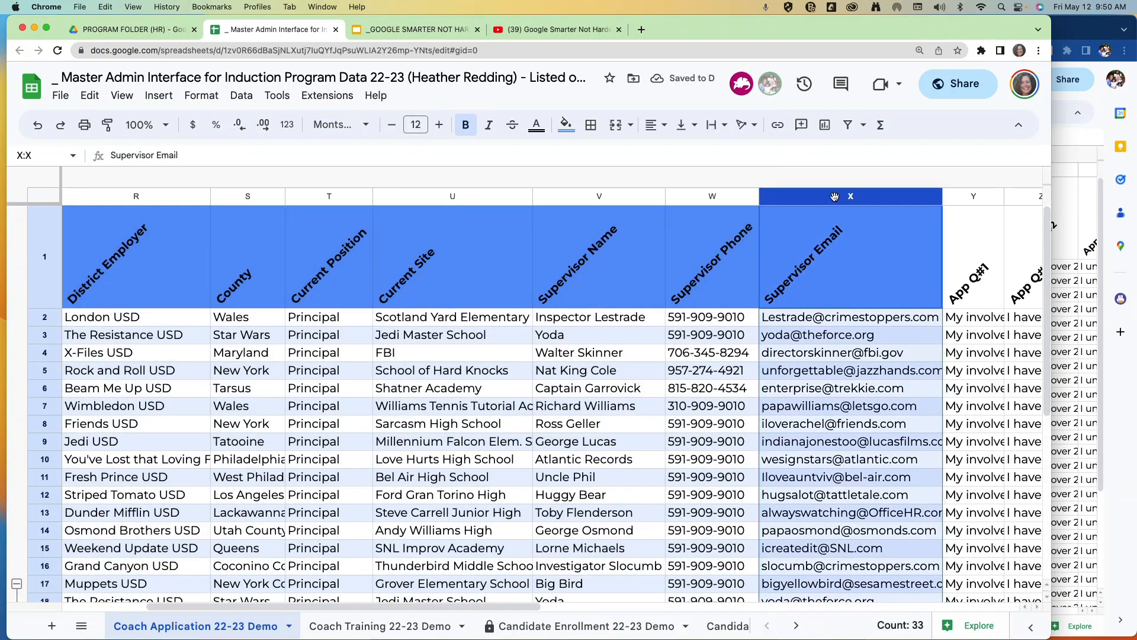
scroll(651, 355, left, 5)
shift+click(451, 196)
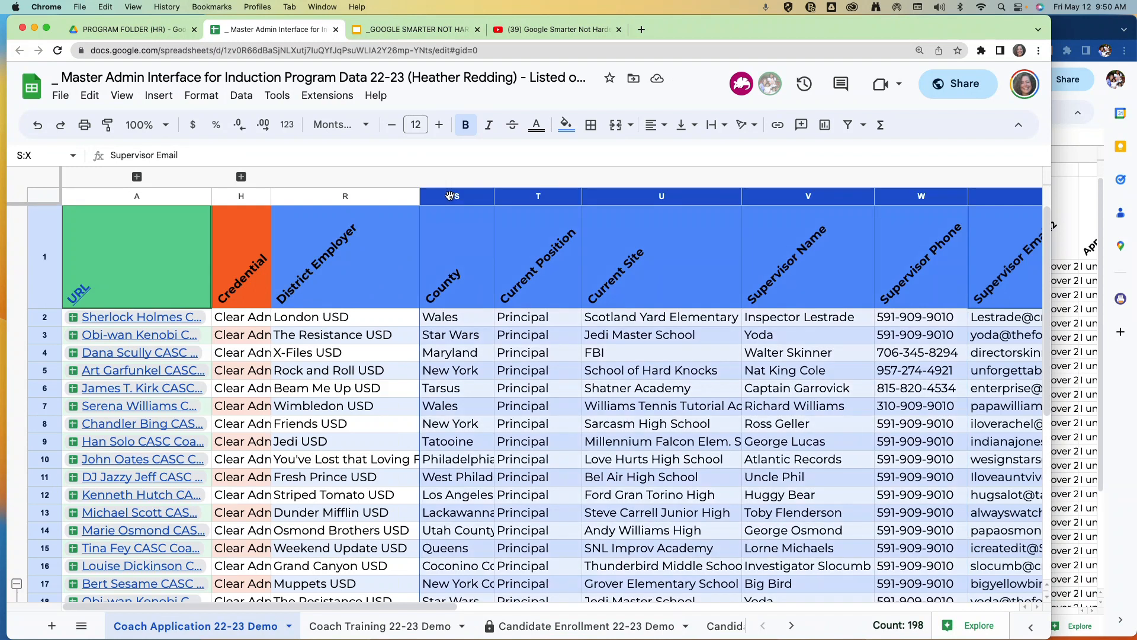
right_click(450, 196)
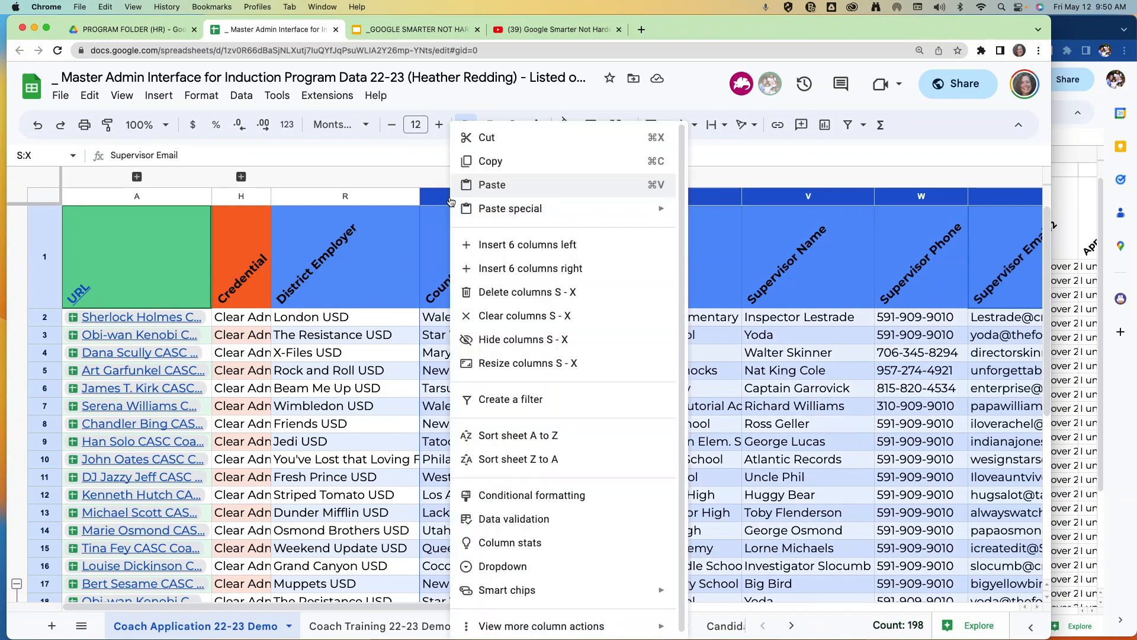
mouse_move(573, 627)
click(734, 514)
click(345, 176)
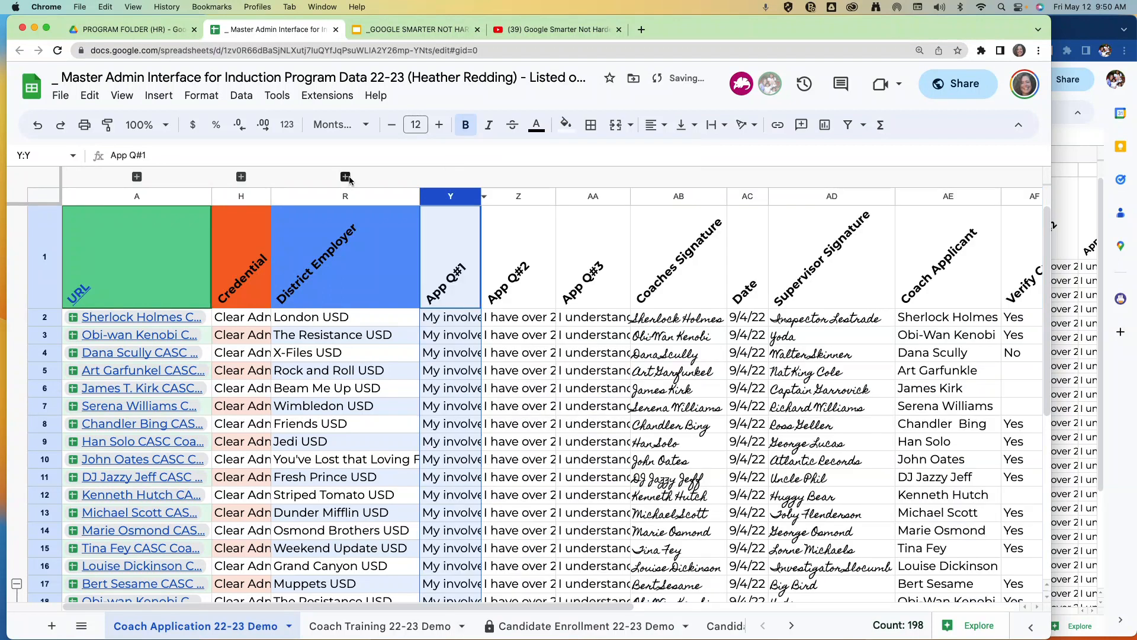
- Move the Coaches Signature column so that it sits between the District Employer and App Q#1 columns
click(433, 258)
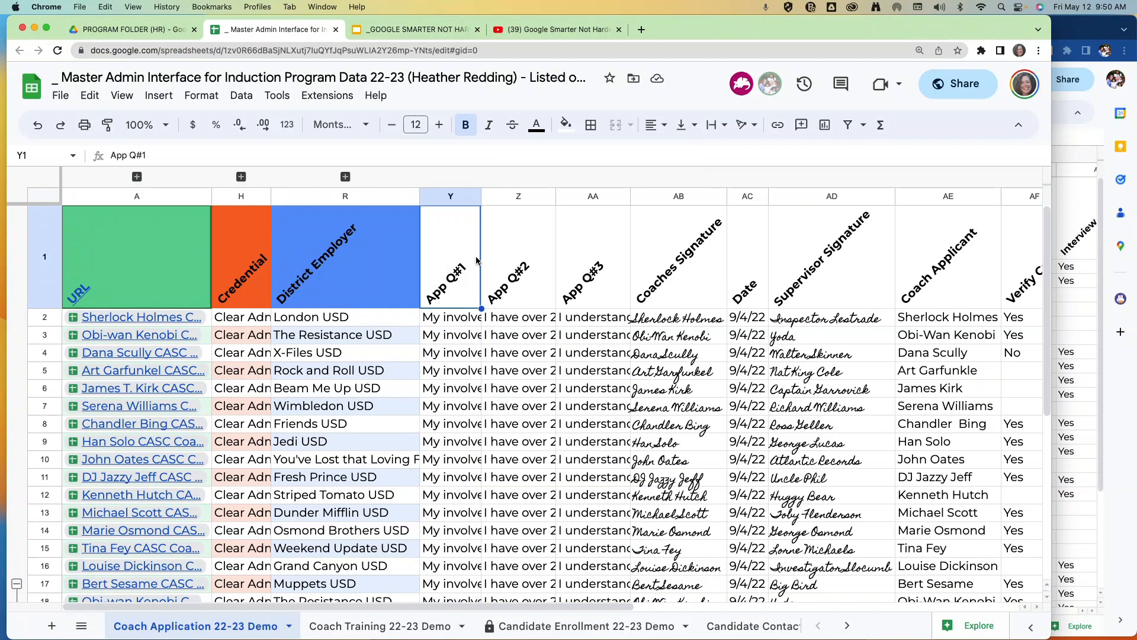
click(457, 199)
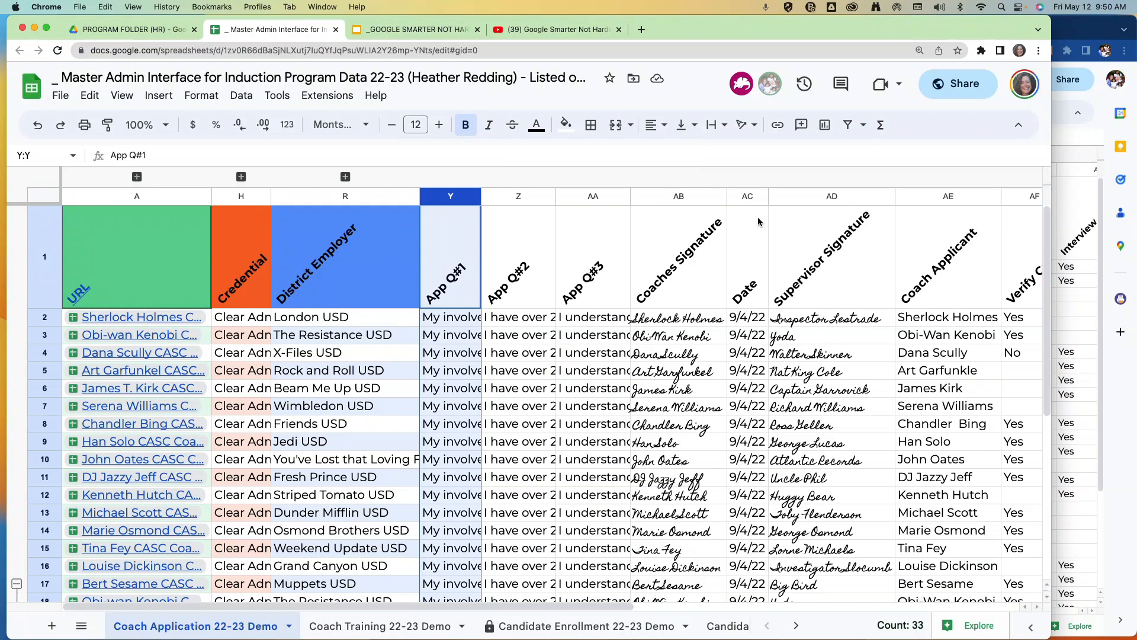
click(792, 268)
click(687, 199)
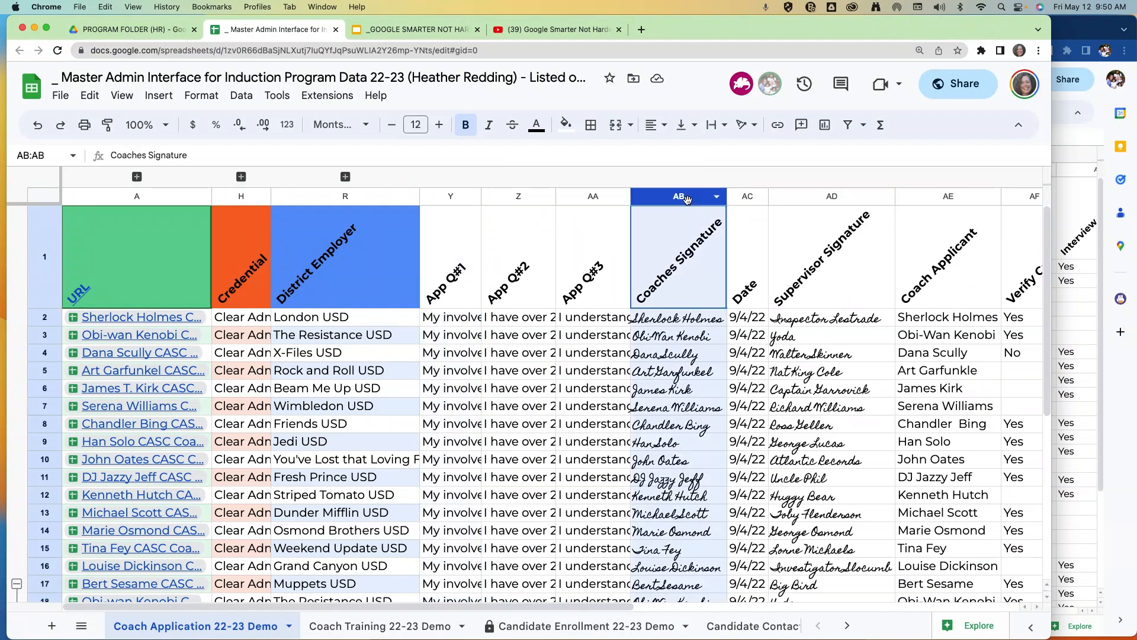
drag(687, 199, 468, 197)
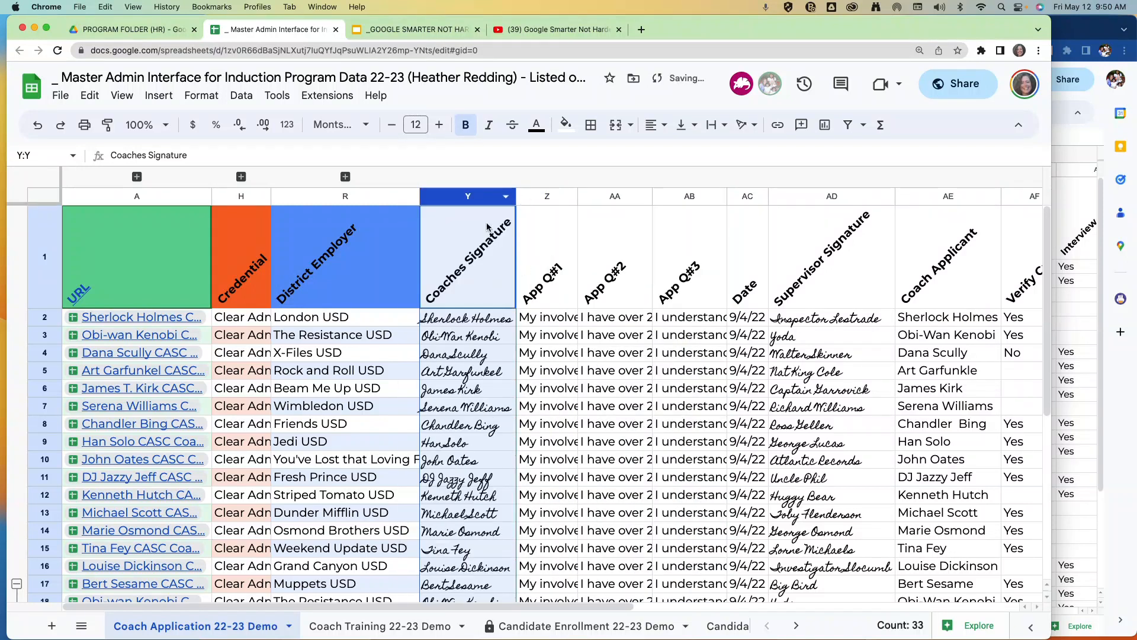
click(546, 196)
- Apply the default purple alternating colors style with a header to columns Y through AD, from Coaches Signature to Supervisor Signature
click(483, 198)
scroll(770, 213, right, 5)
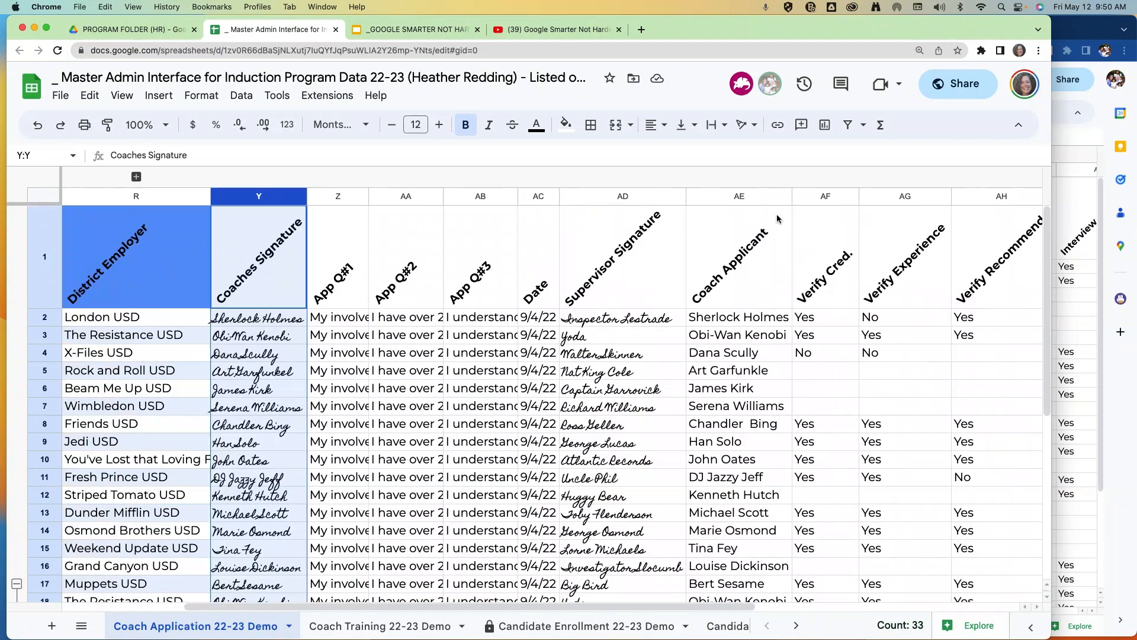
scroll(794, 211, right, 3)
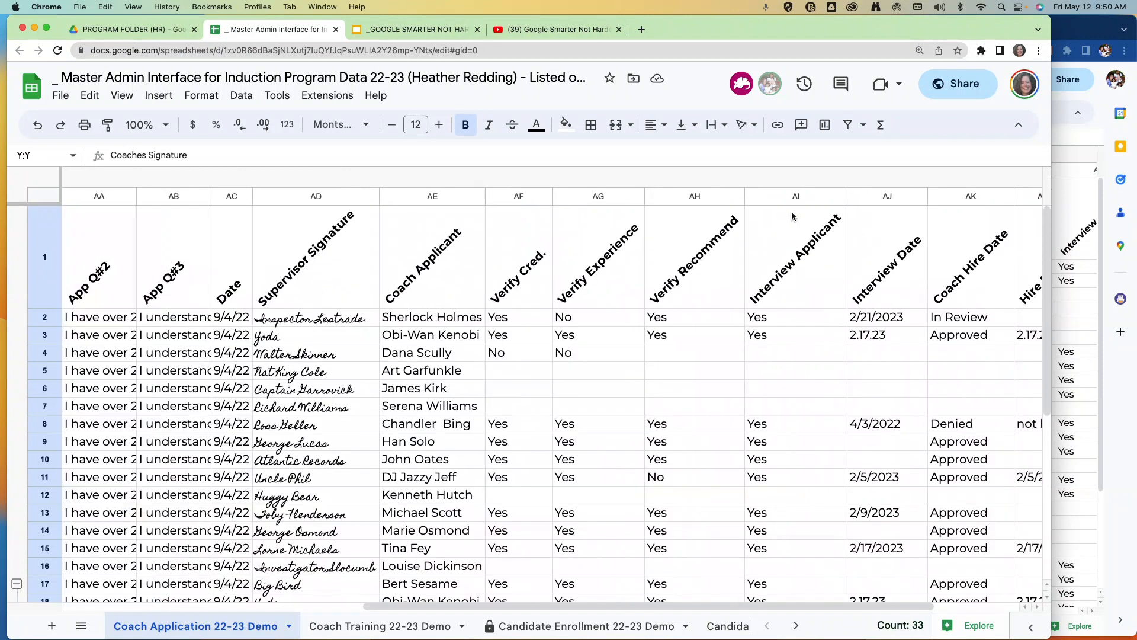
shift+click(342, 198)
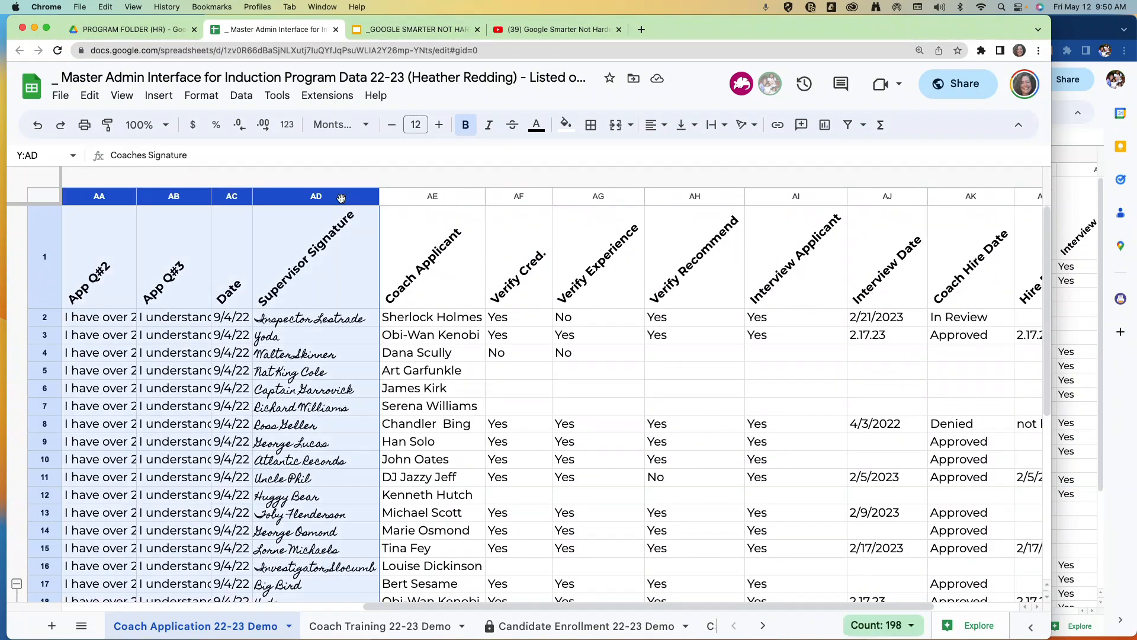
click(201, 96)
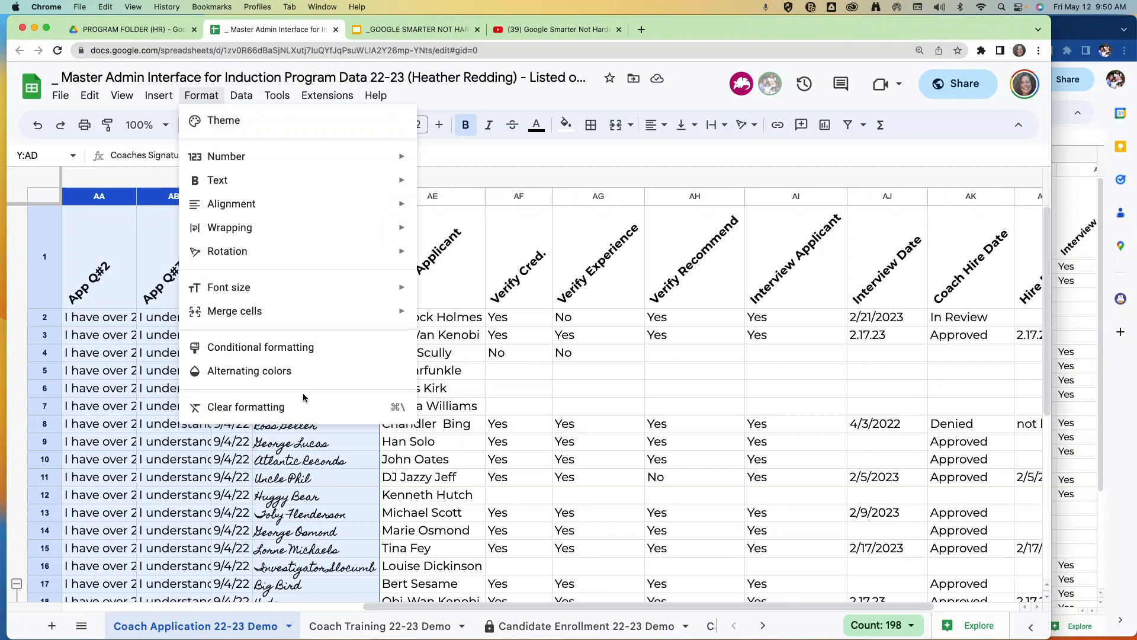
click(309, 374)
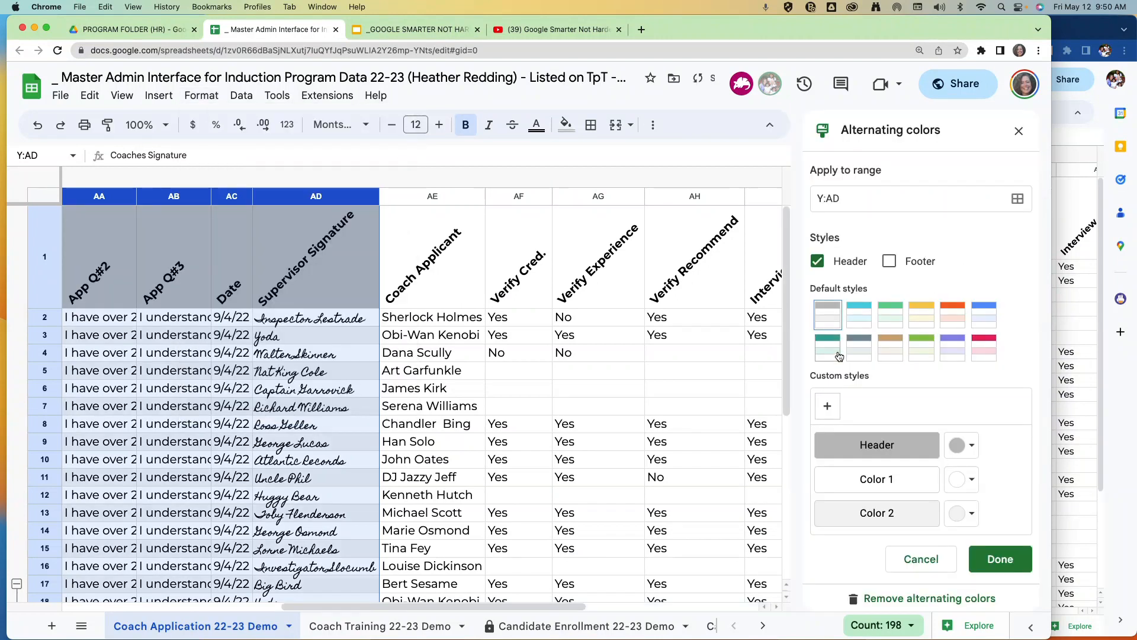
click(953, 349)
click(1000, 559)
- Group columns Z through AD, from App Q#1 to Supervisor Signature, and collapse the group under Coaches Signature
click(318, 195)
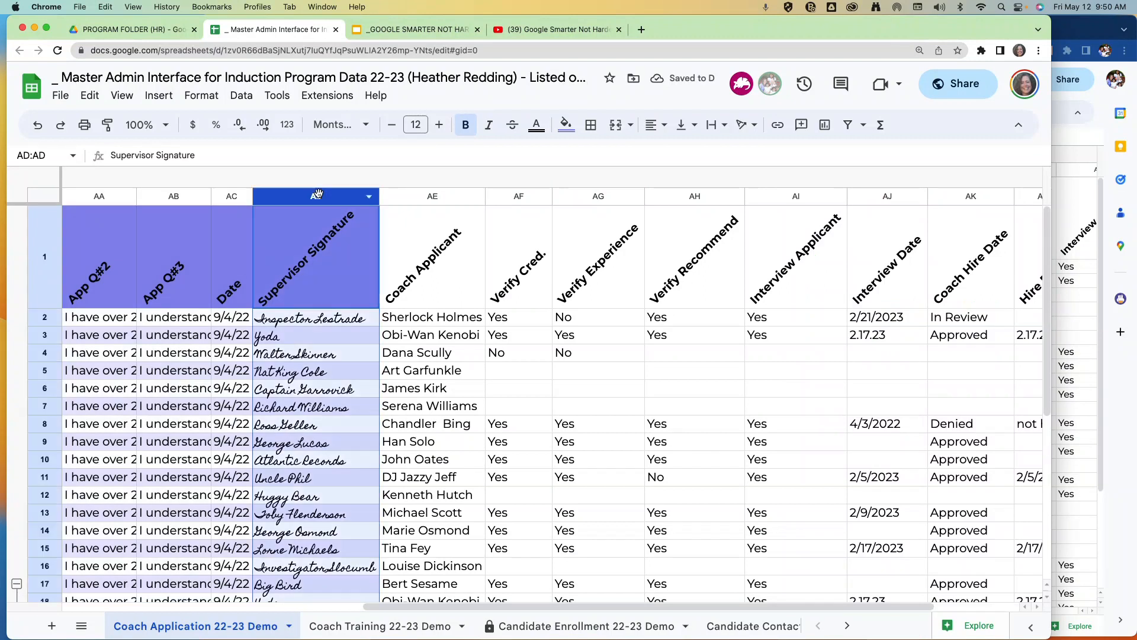
scroll(318, 196, left, 5)
shift+click(539, 197)
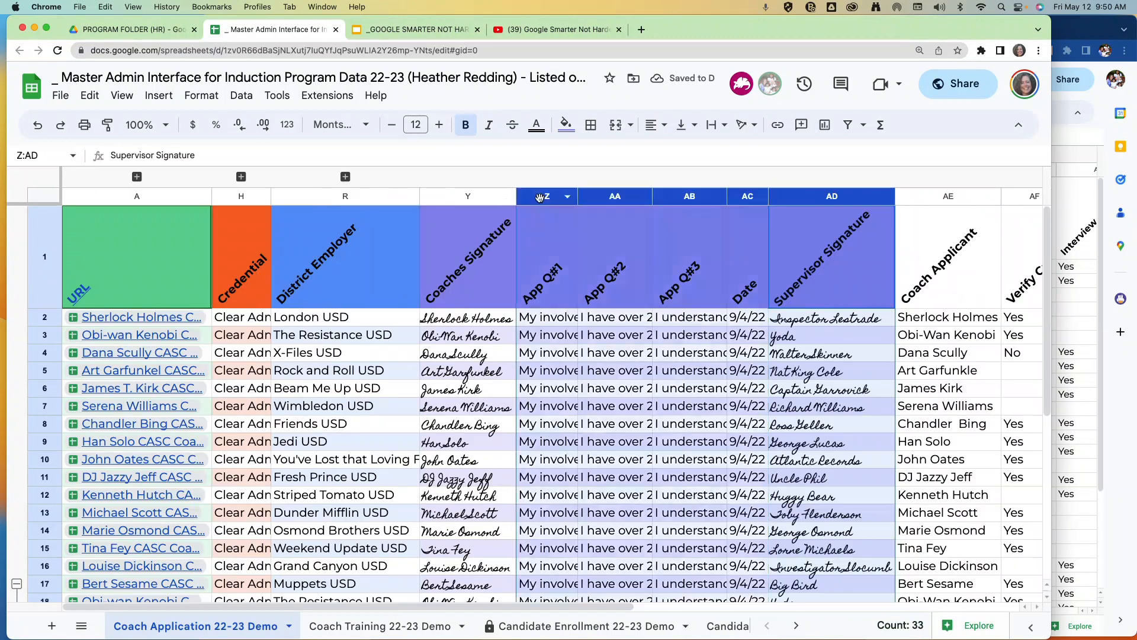
right_click(539, 197)
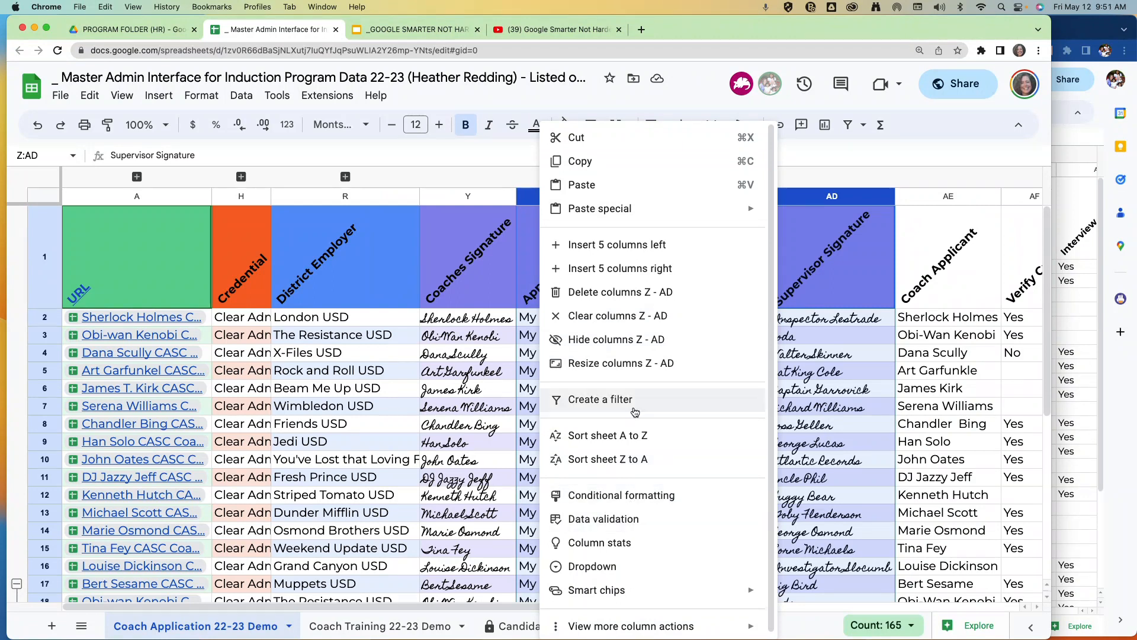
mouse_move(651, 626)
click(787, 511)
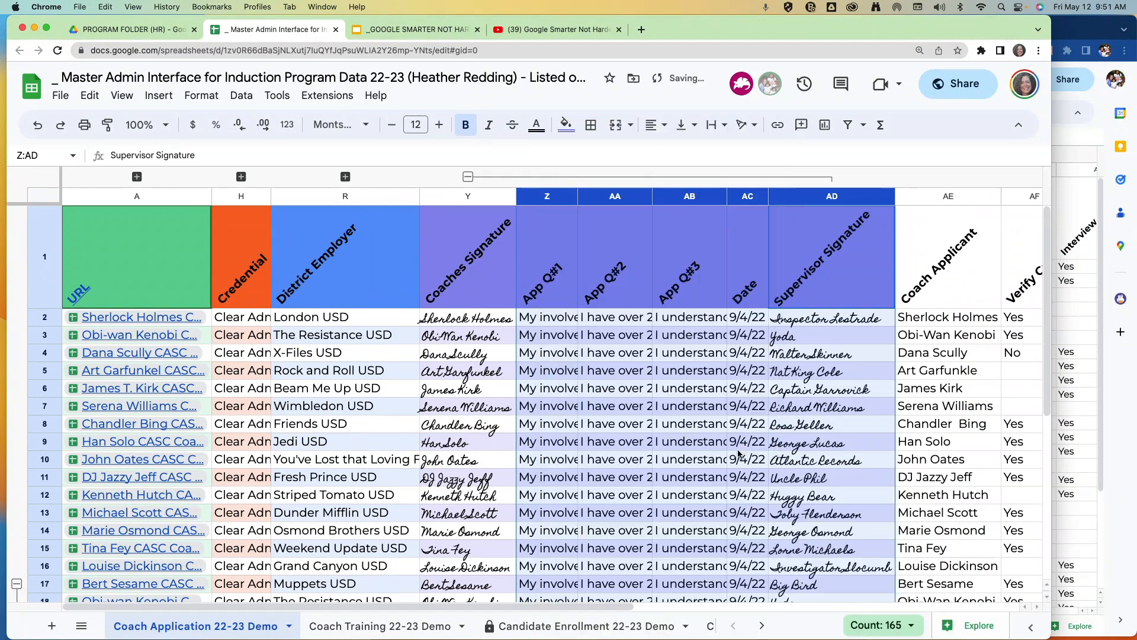
click(468, 177)
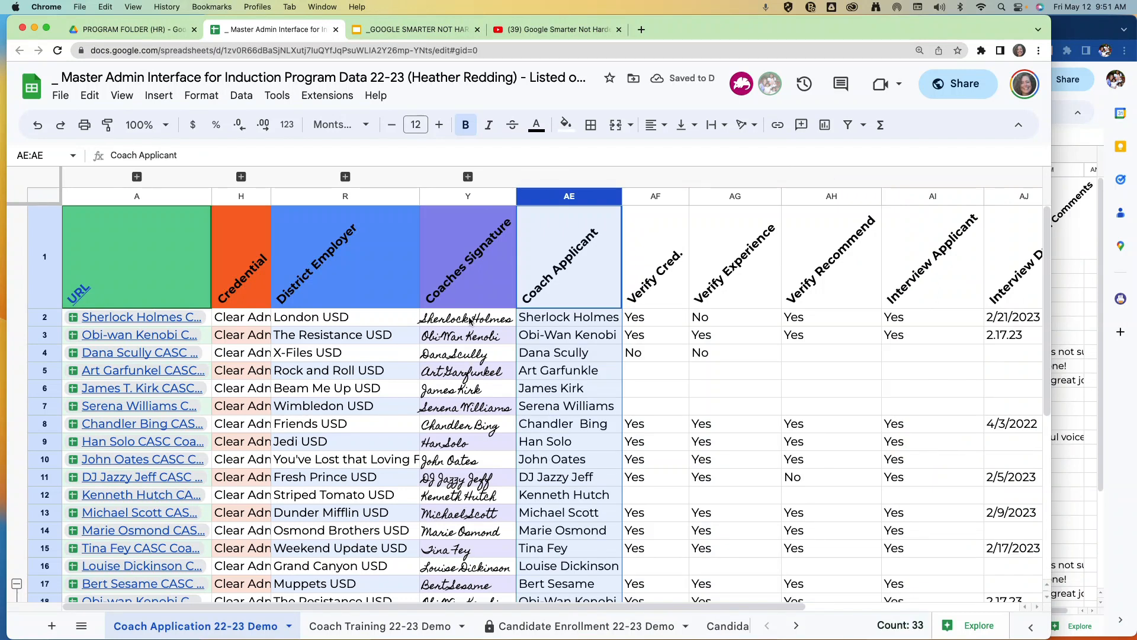
- Apply the default green alternating colors style with a header to columns AE through AM, from Coach Applicant to Program Comments
click(545, 305)
scroll(545, 290, right, 5)
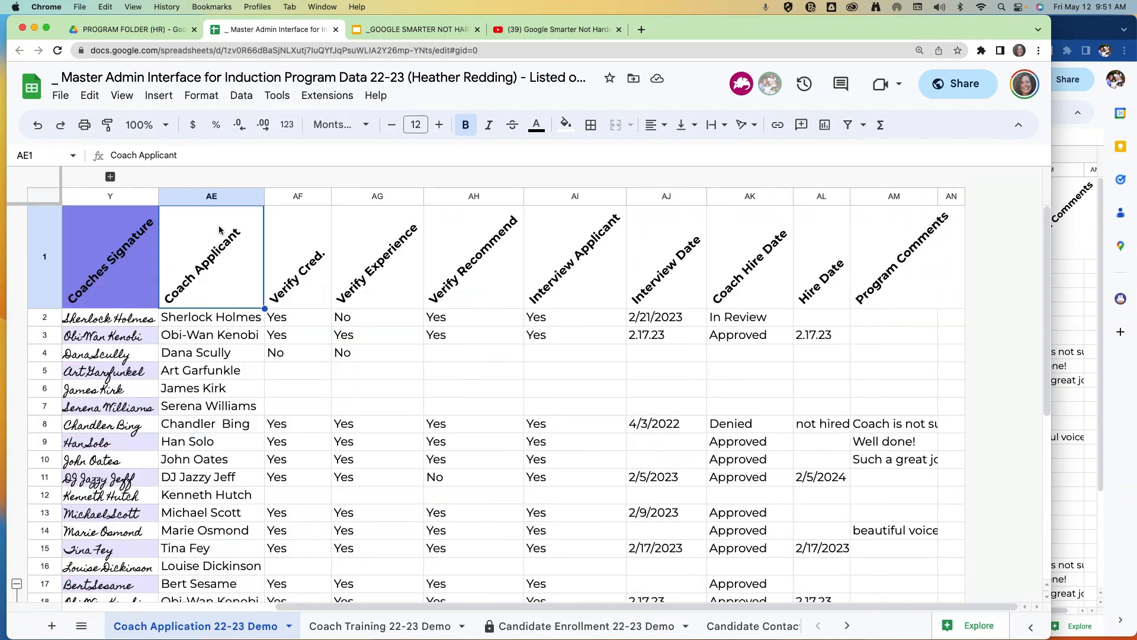
click(308, 285)
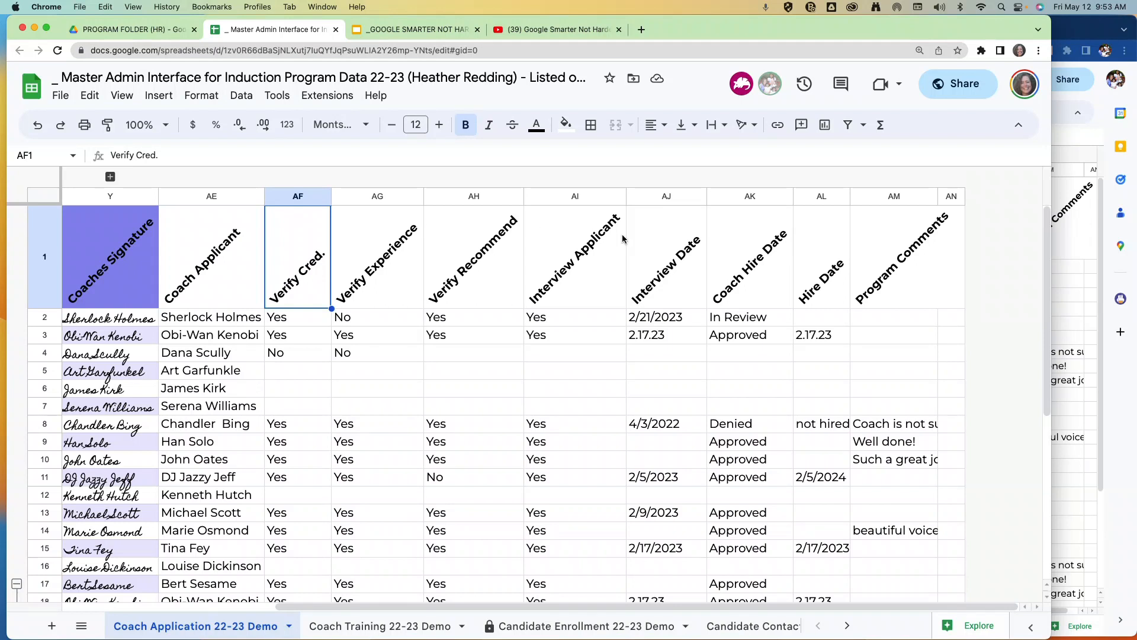
click(868, 195)
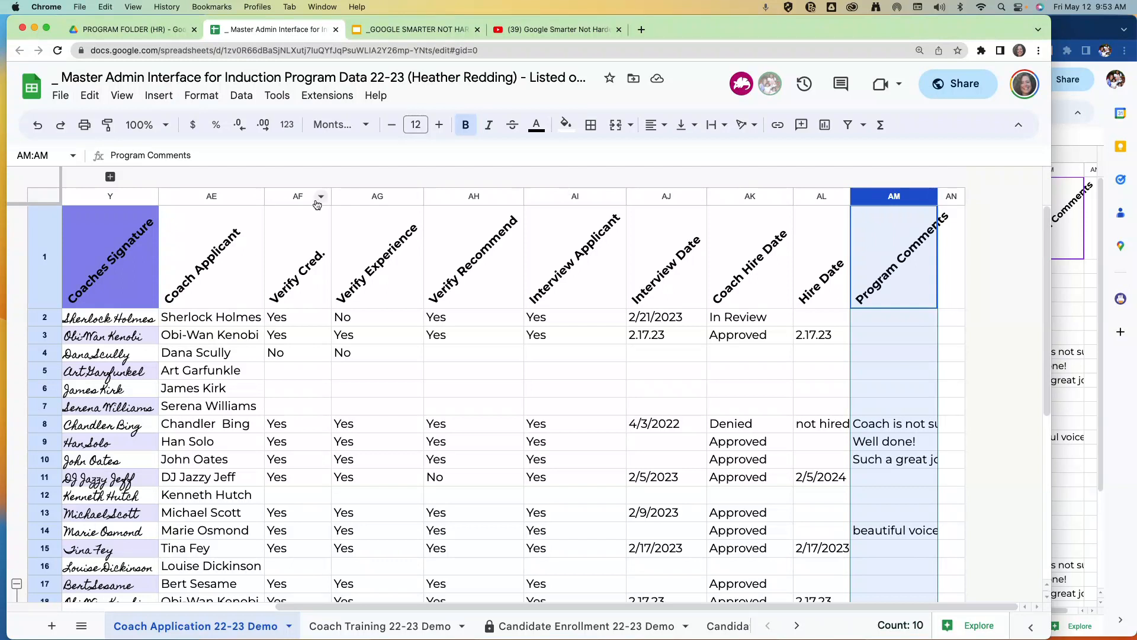
shift+click(296, 196)
shift+click(236, 200)
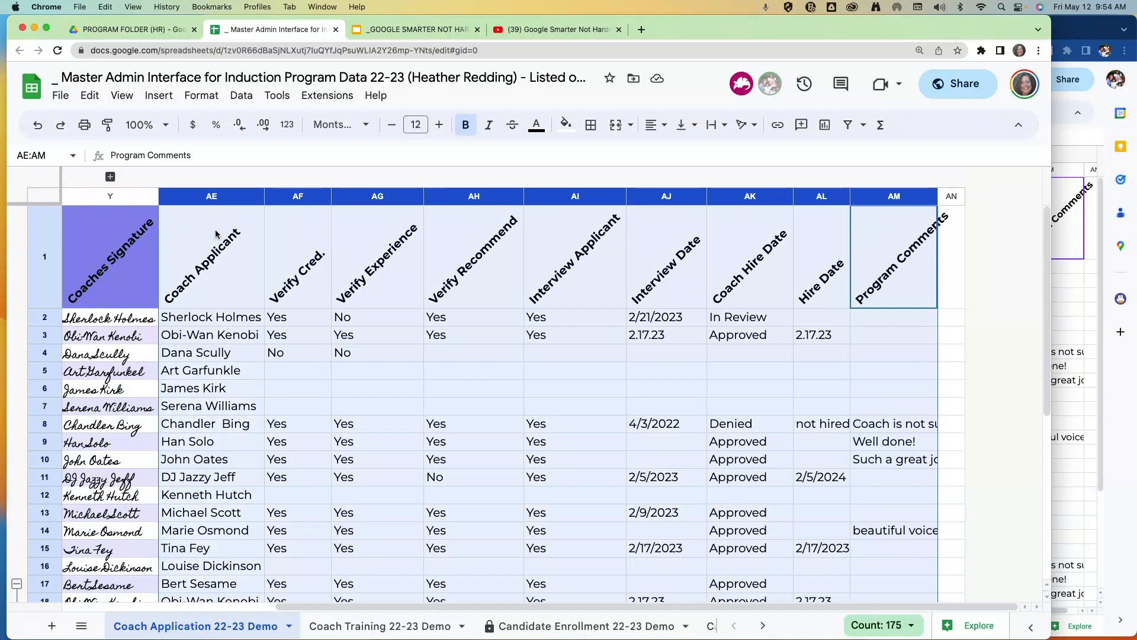
scroll(215, 234, left, 6)
scroll(215, 234, right, 6)
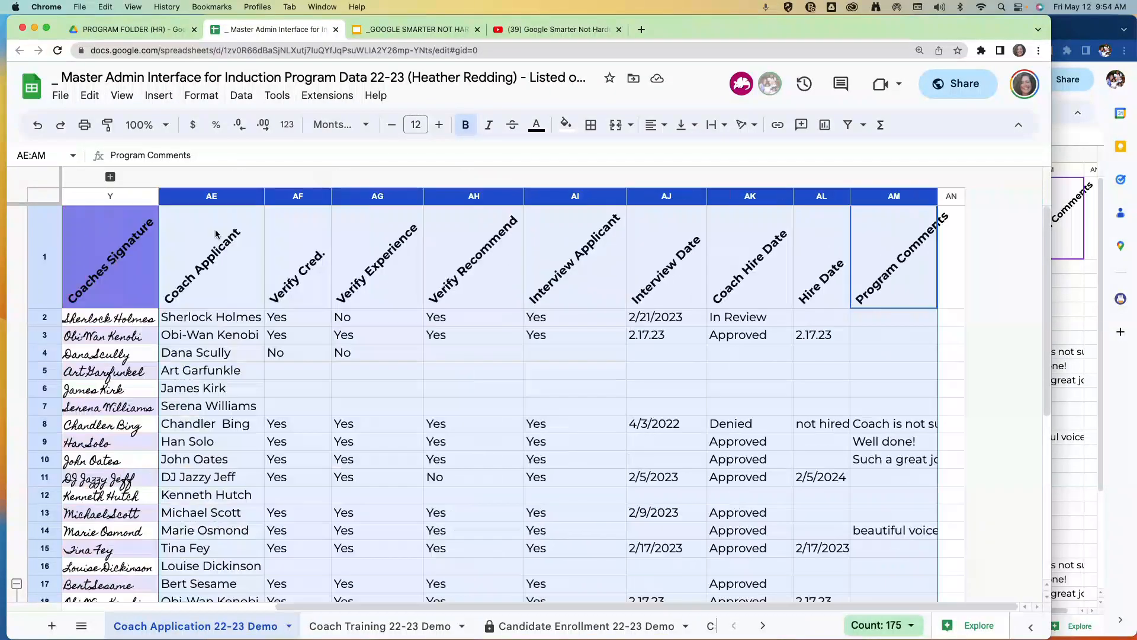
click(199, 95)
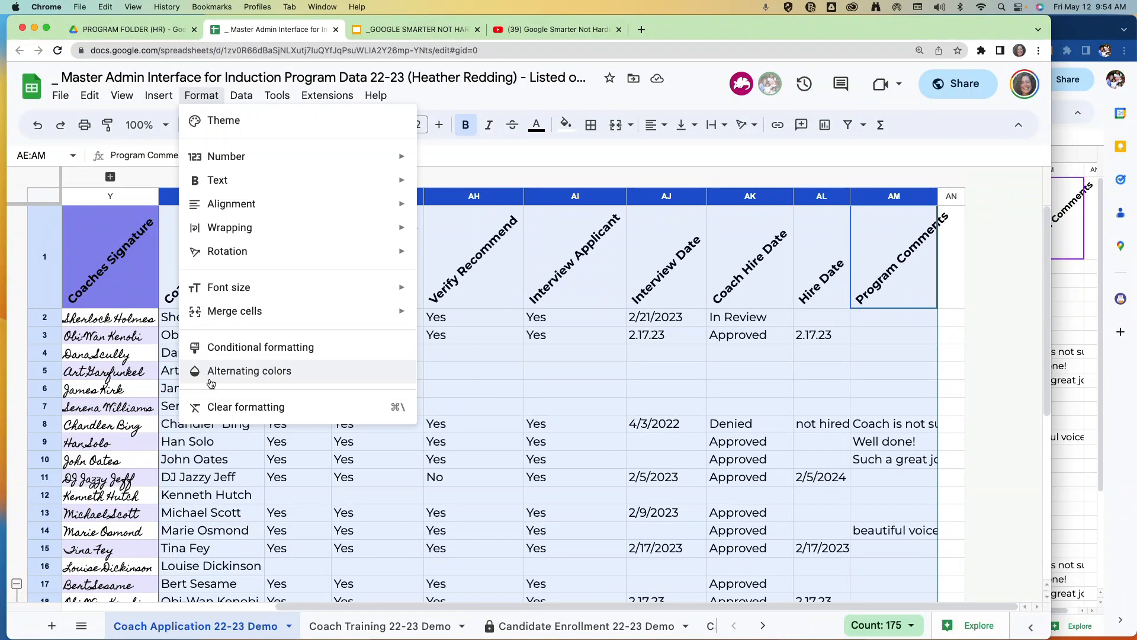
click(248, 370)
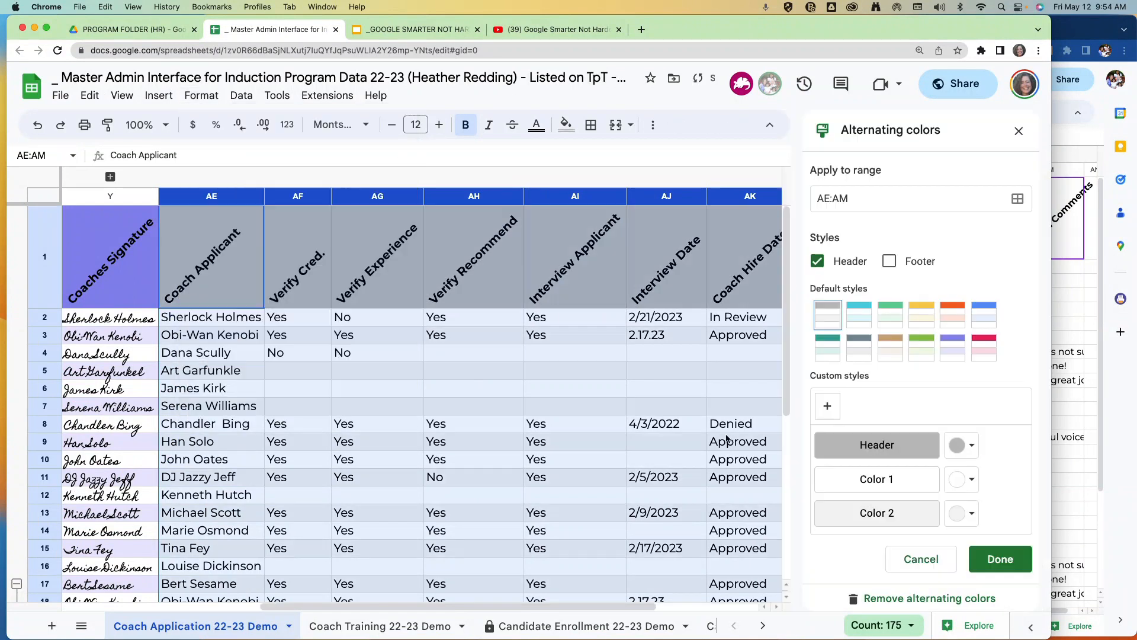
click(890, 314)
click(1001, 558)
click(893, 259)
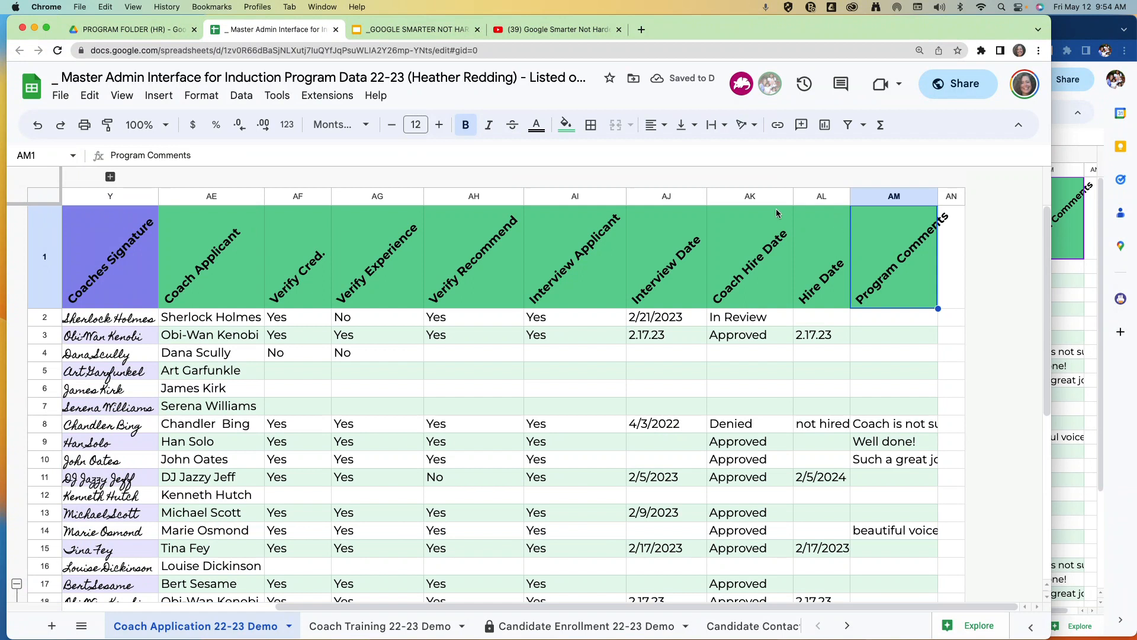
- Move the Coach Hire Date column so that it sits between the Coaches Signature and Coach Applicant columns
click(752, 196)
drag(752, 195, 863, 196)
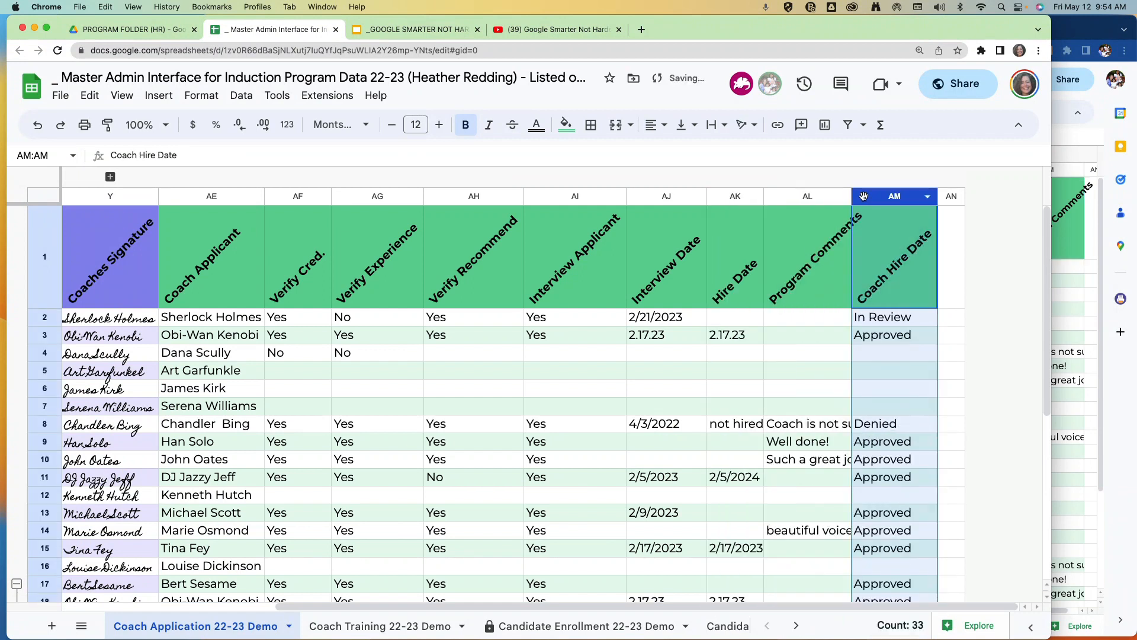
drag(894, 197, 240, 196)
- Group columns AF through AM, from Coach Applicant to Program Comments, and collapse the group under Coach Hire Date
click(282, 195)
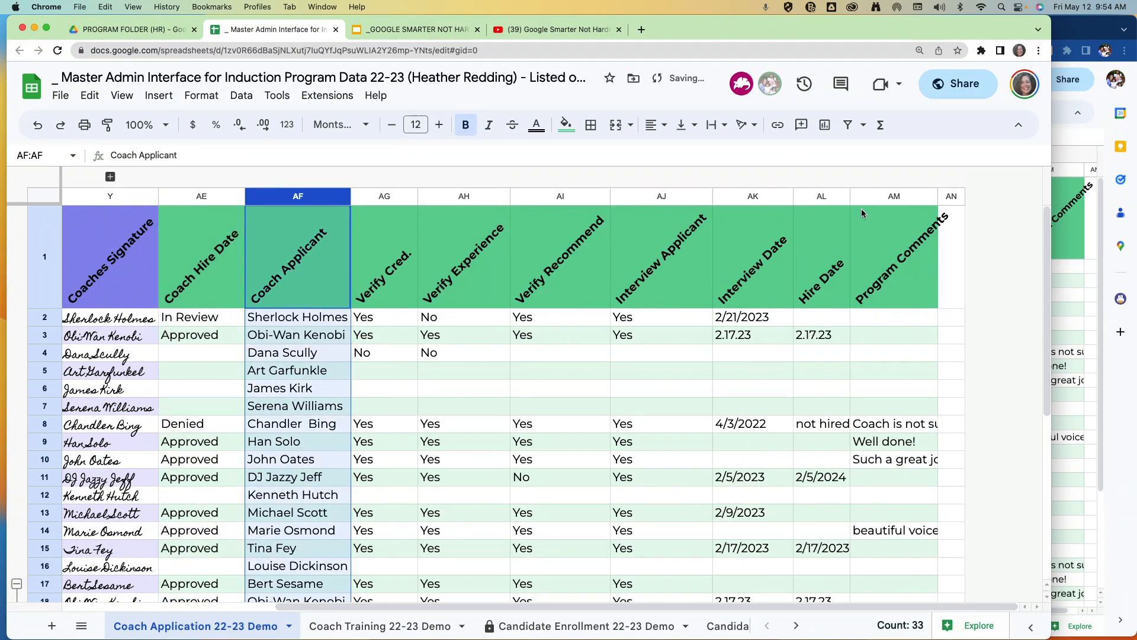
shift+click(898, 196)
right_click(905, 198)
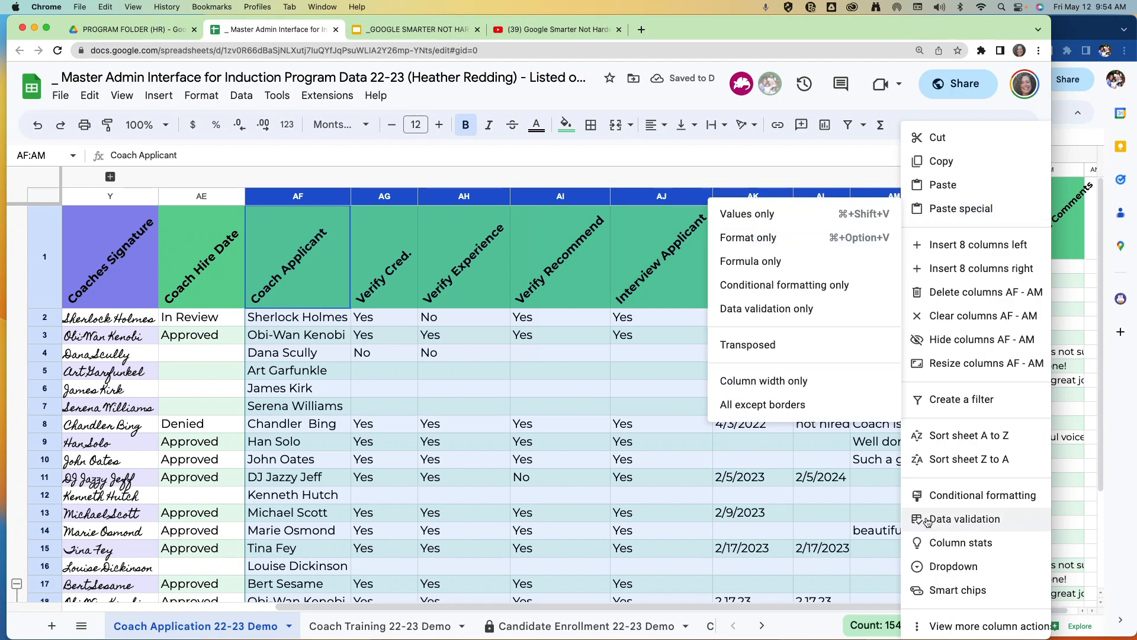
mouse_move(947, 626)
click(800, 510)
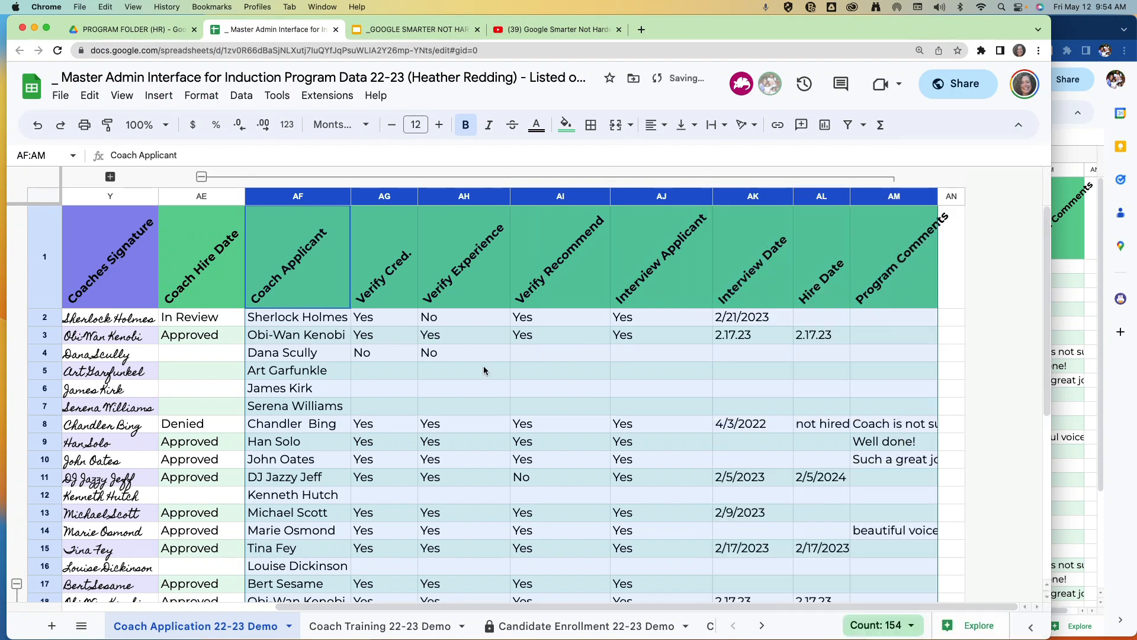
click(201, 177)
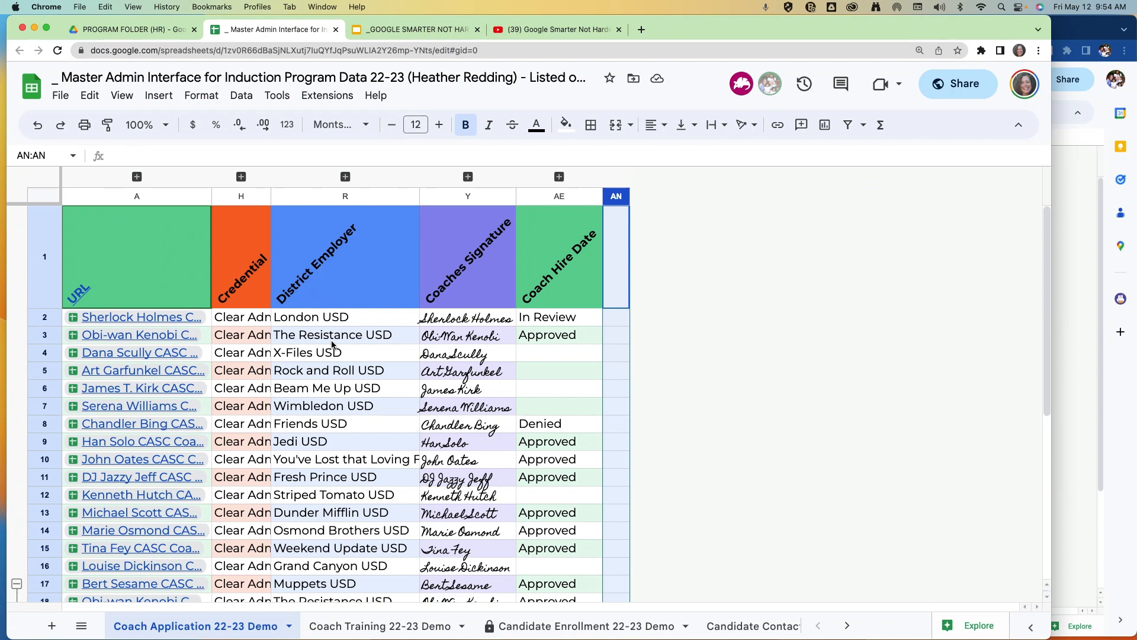
- Expand and re-collapse the URL and Credential column groups to check their hidden columns
click(136, 177)
click(137, 177)
click(241, 177)
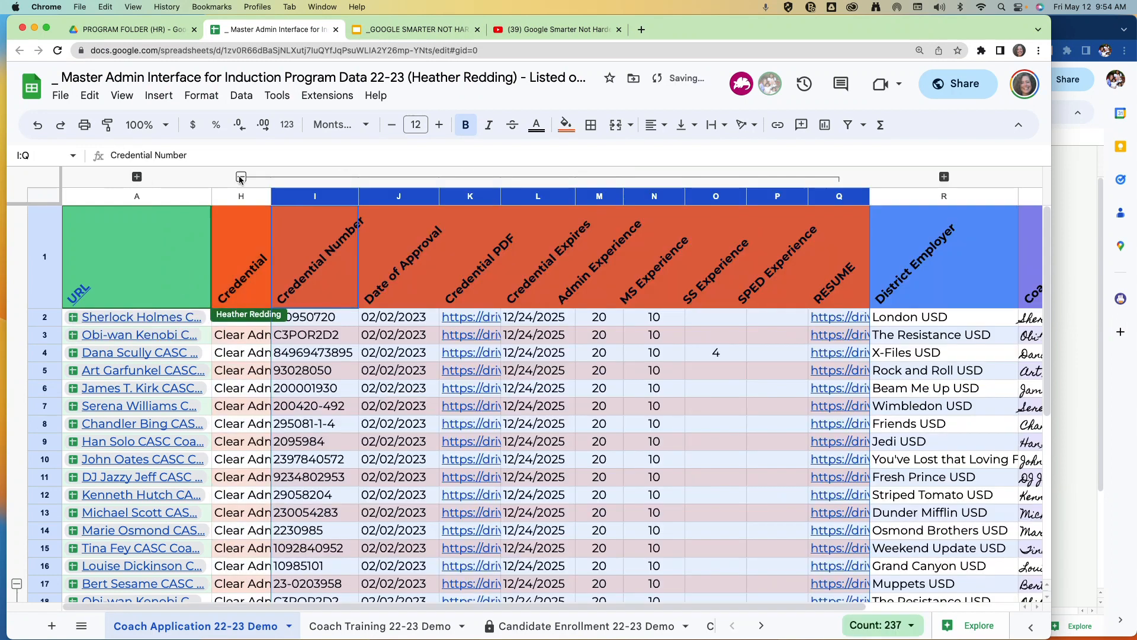
click(241, 177)
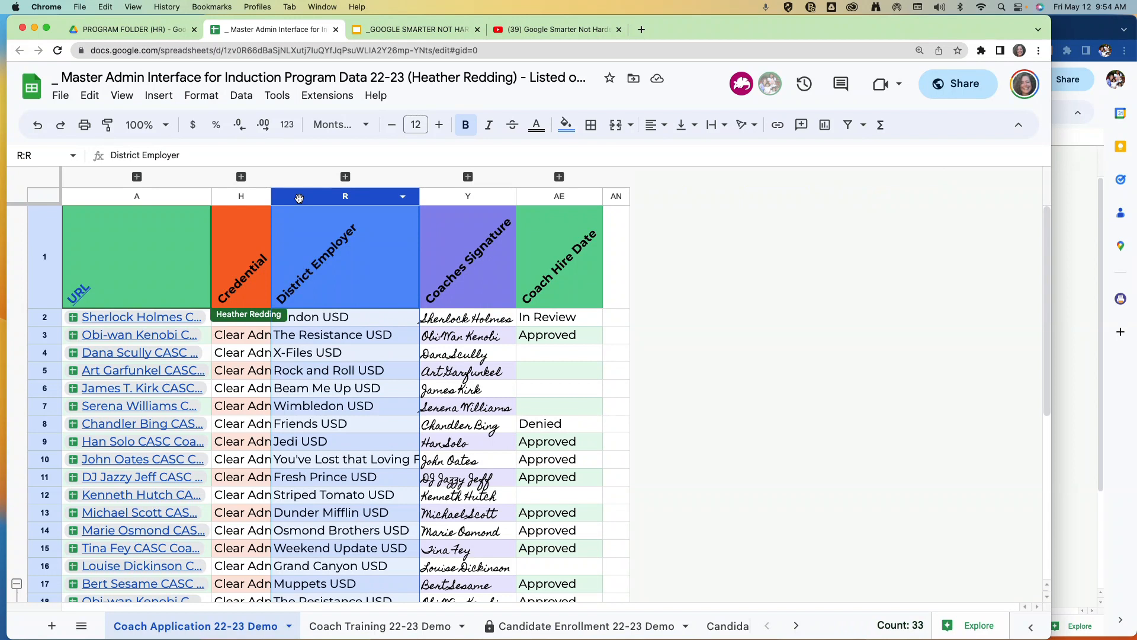
- View the Coach Training 22-23 Demo sheet, and inspect the URL and District Employer column groups on the Candidate Enrollment 22-23 Demo sheet
click(429, 626)
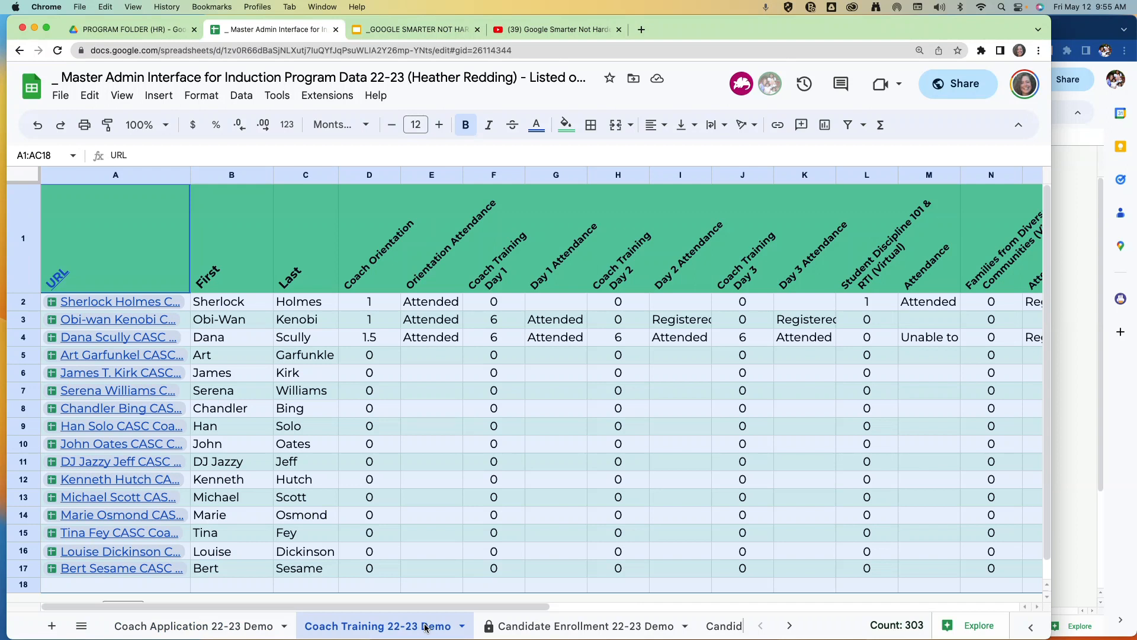
click(562, 627)
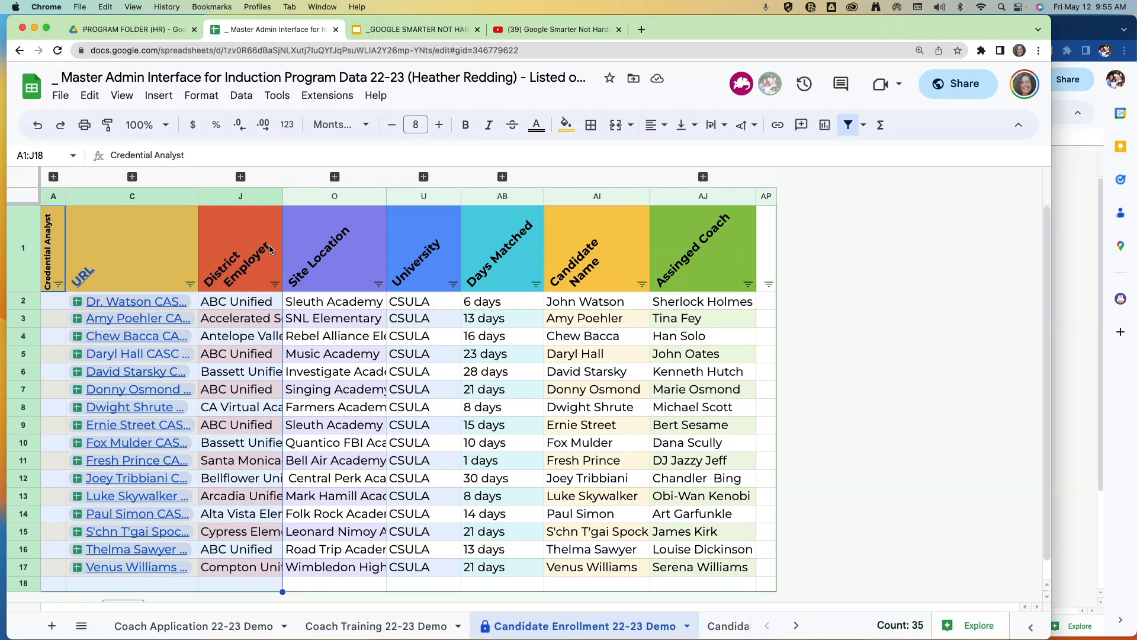
click(132, 176)
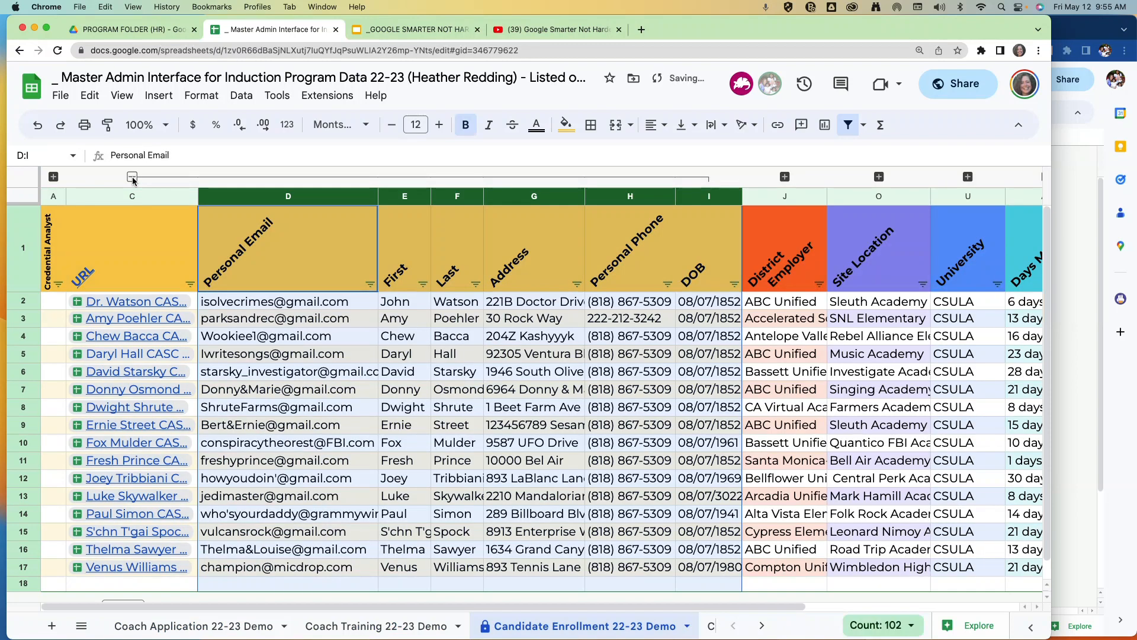
click(132, 177)
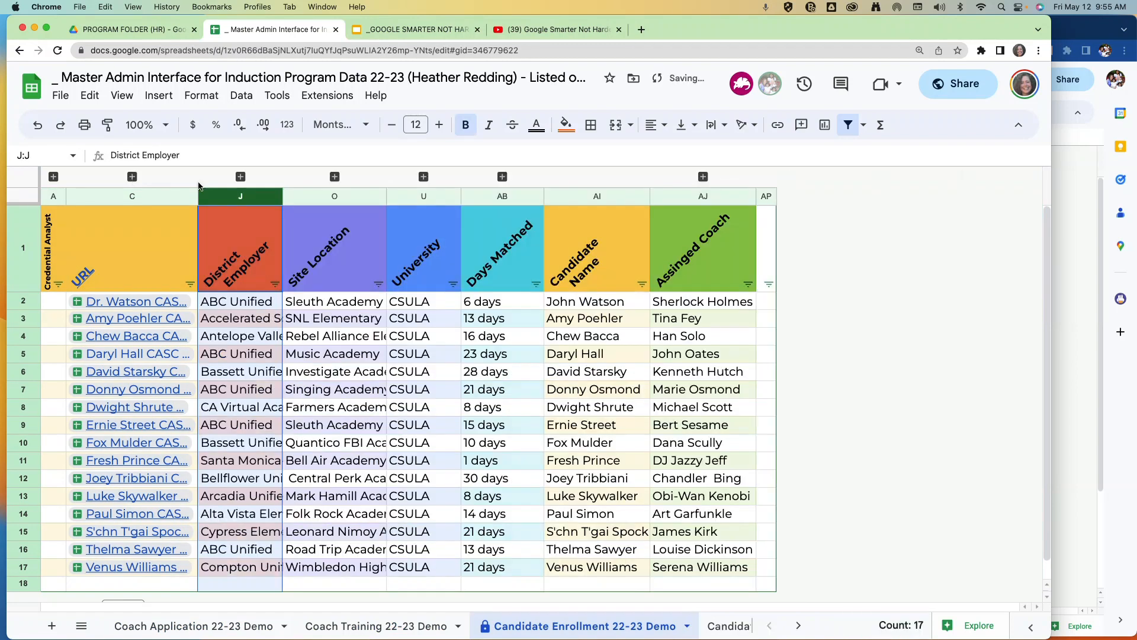
click(241, 177)
click(241, 176)
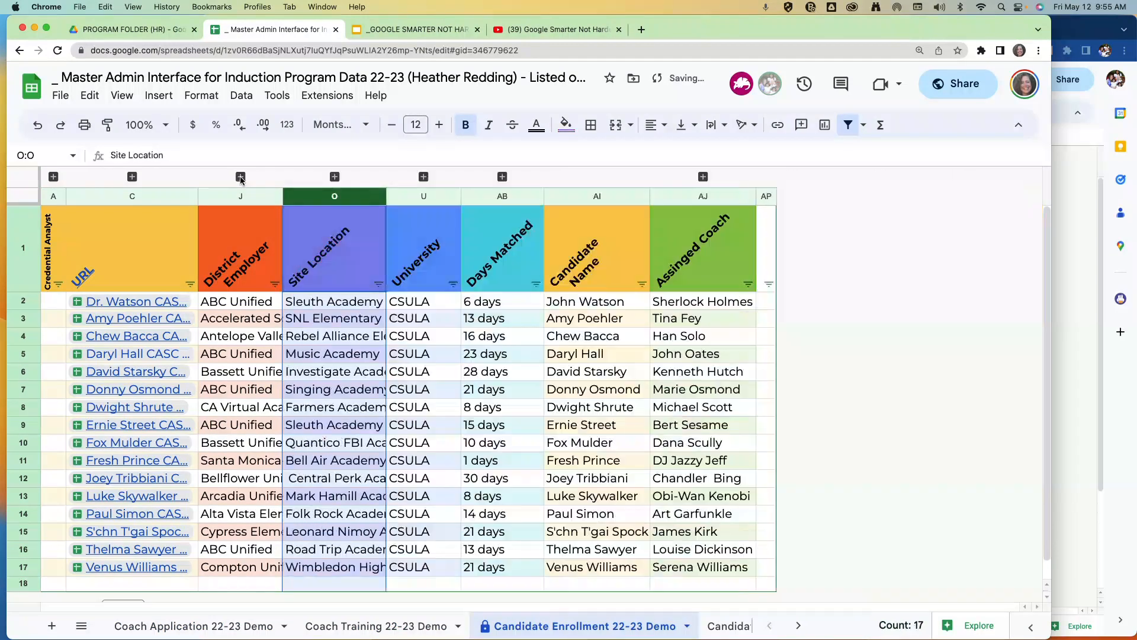
- Expand and re-collapse the Site Location and Days Matched column groups to review their hidden columns
click(334, 176)
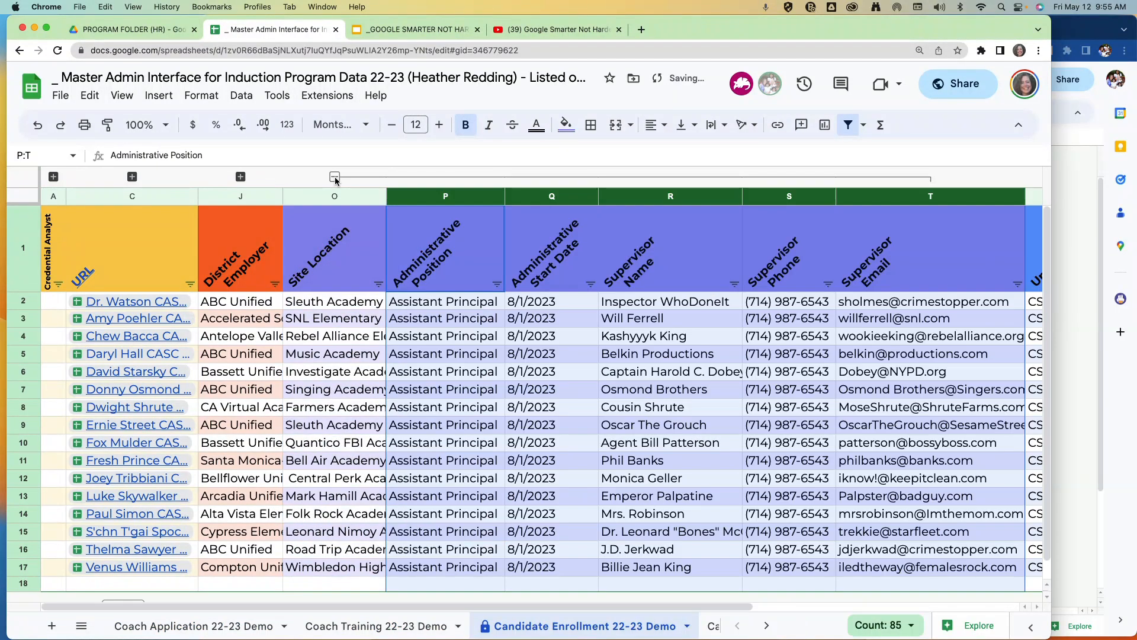
click(334, 176)
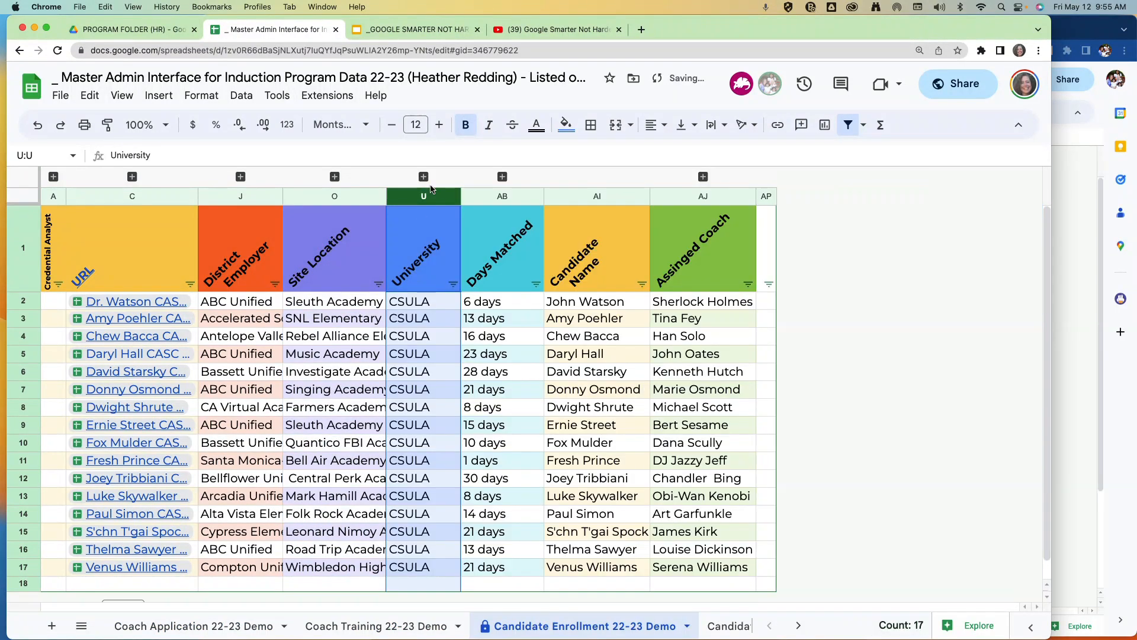
click(502, 177)
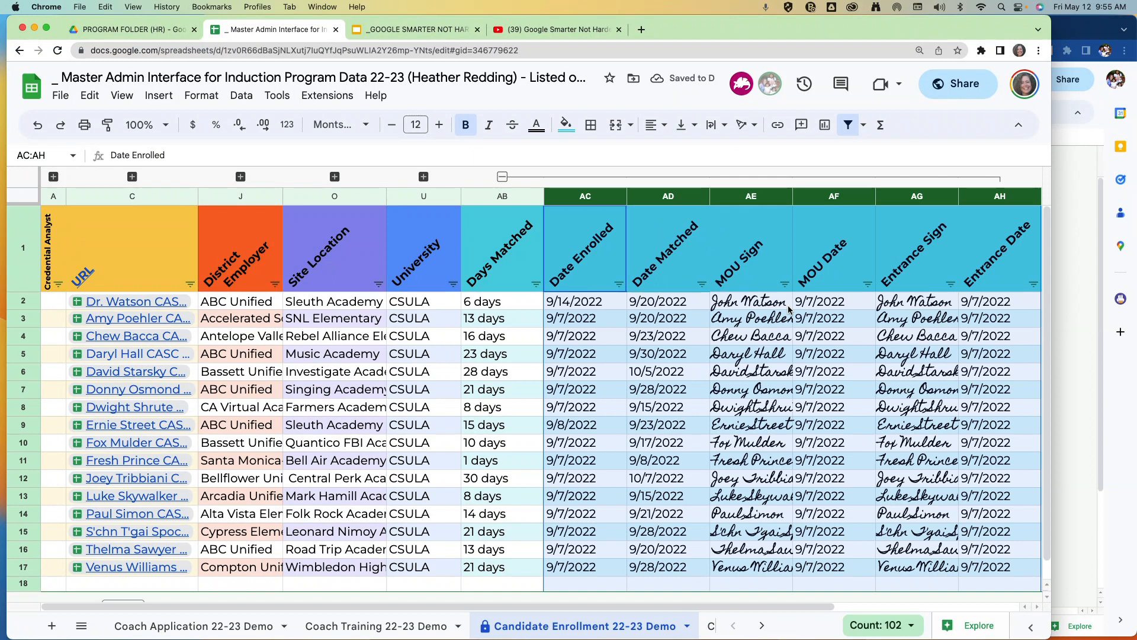
click(503, 177)
- Expand the assigned coach column group, review its columns from Coach Email onward, and collapse it again
click(703, 176)
scroll(741, 291, right, 5)
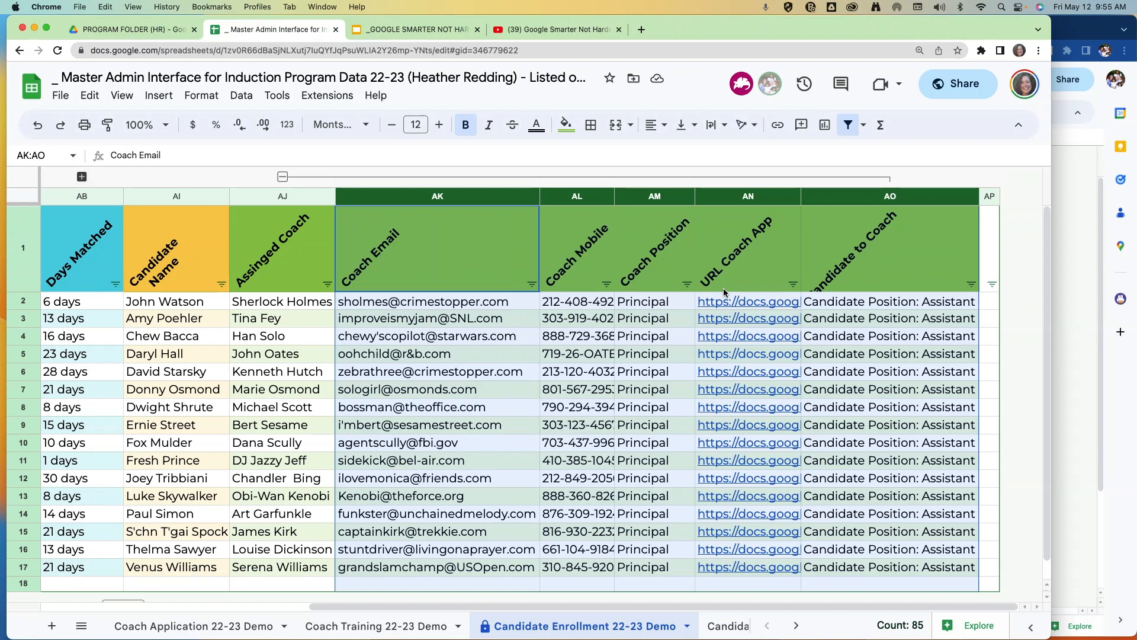
mouse_move(496, 341)
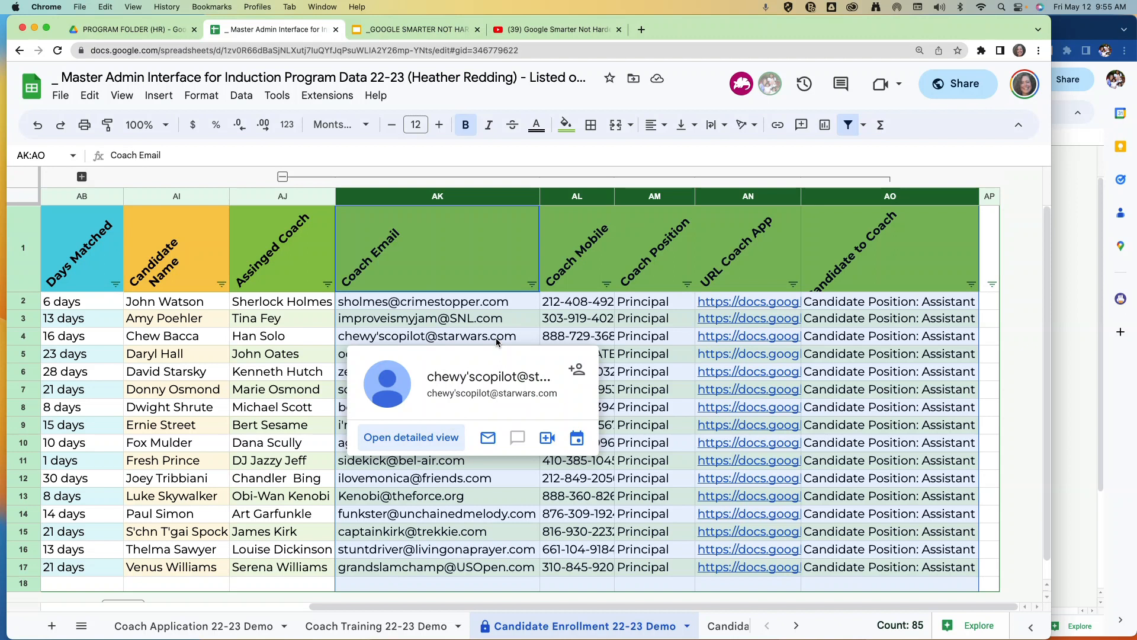
click(463, 258)
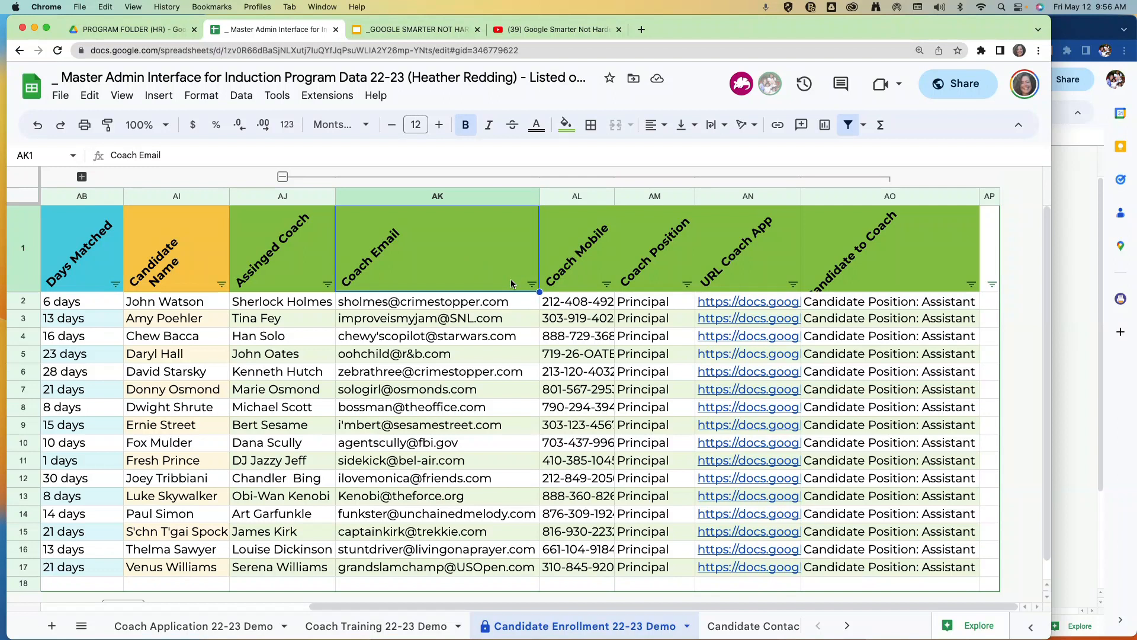
click(283, 177)
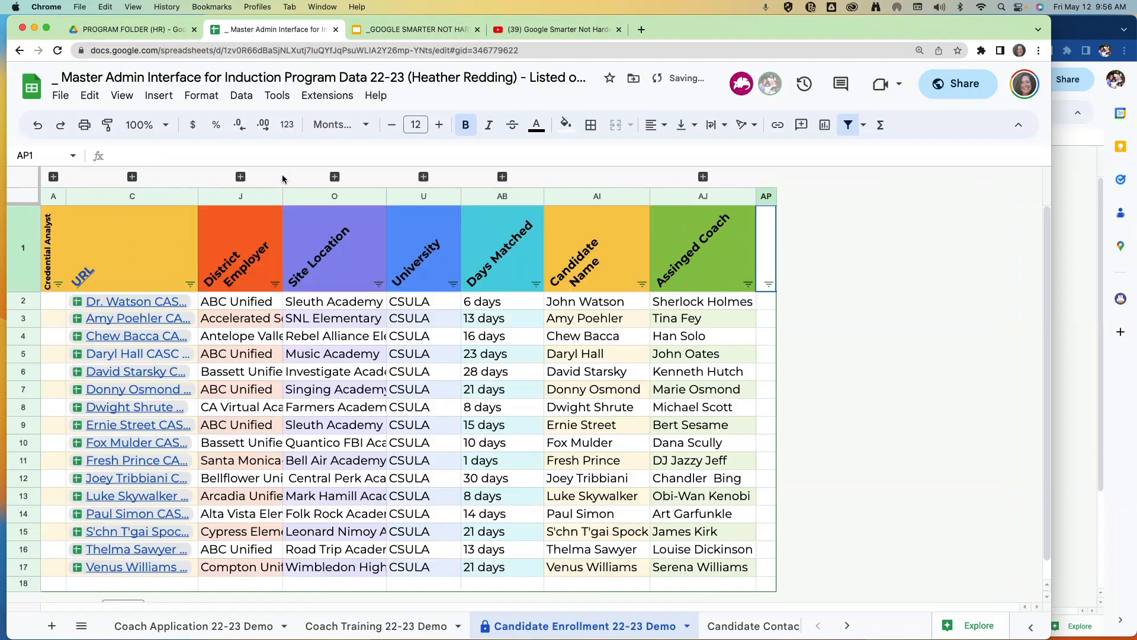